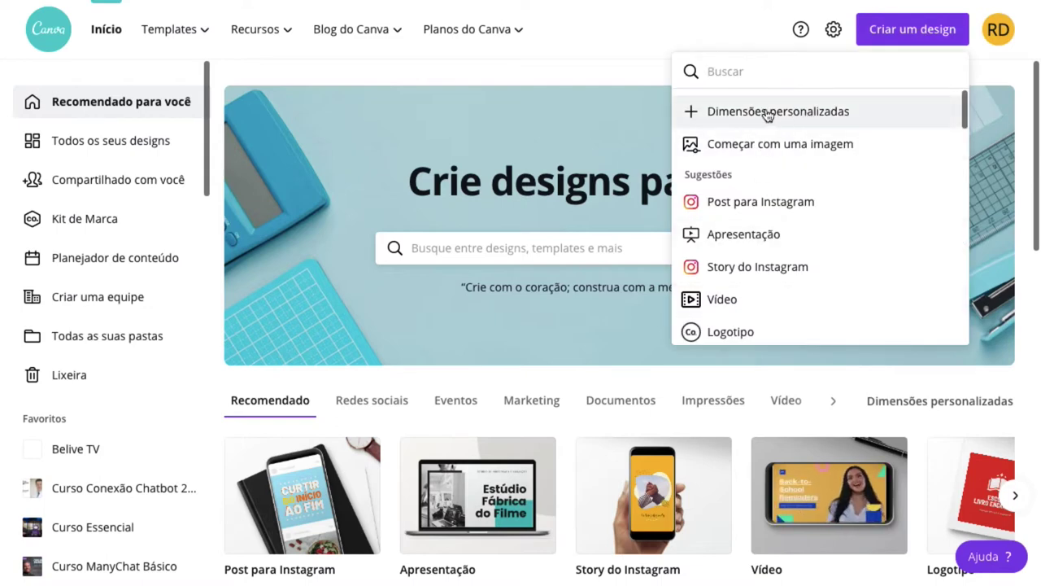
Create a new custom-size design 5300 px wide and 1350 px high
{"action": "left_click", "coordinate": [803, 111]}
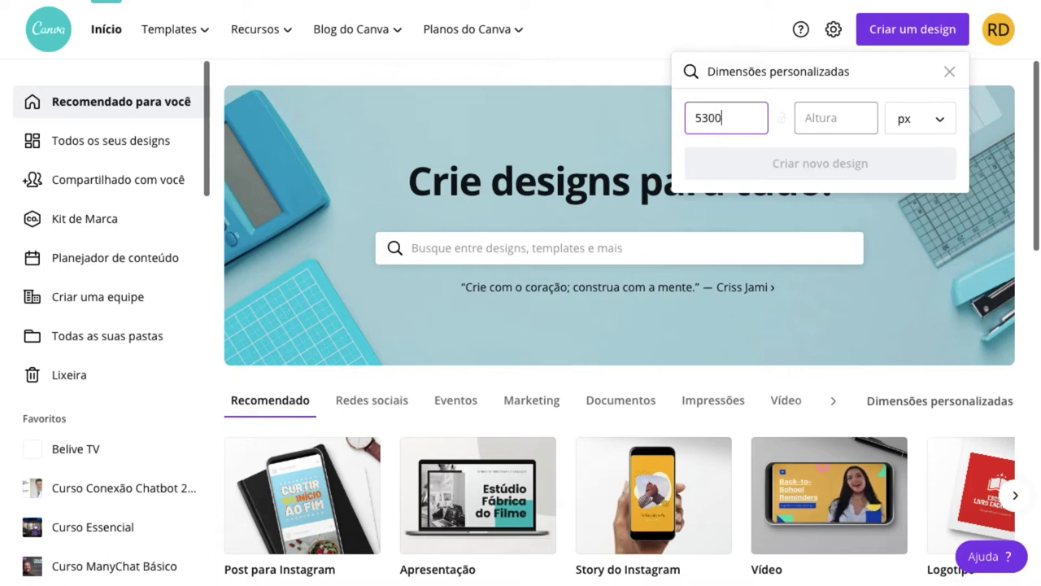
{"action": "left_click", "coordinate": [842, 112]}
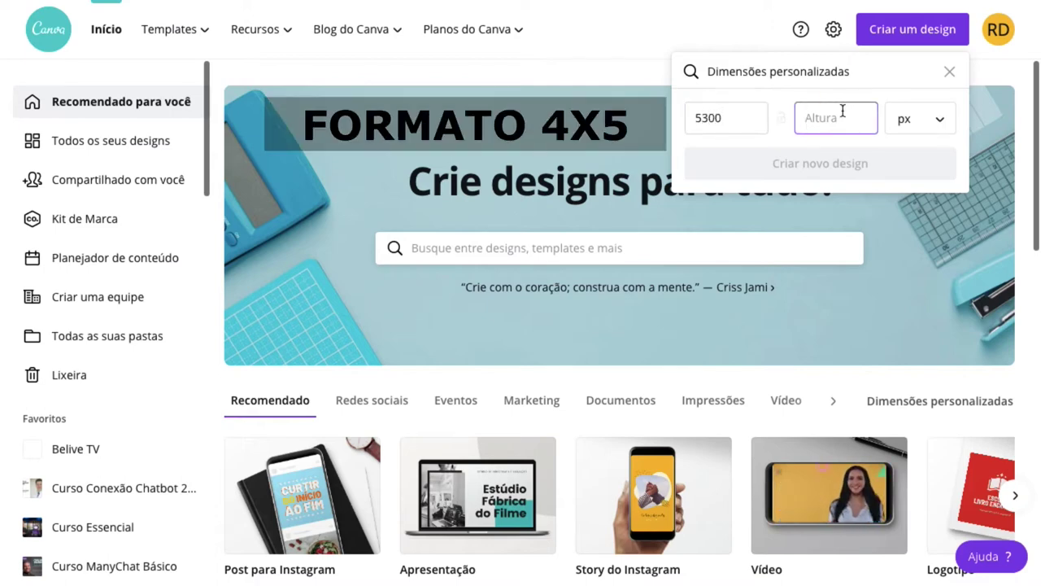
{"action": "type", "text": "1350"}
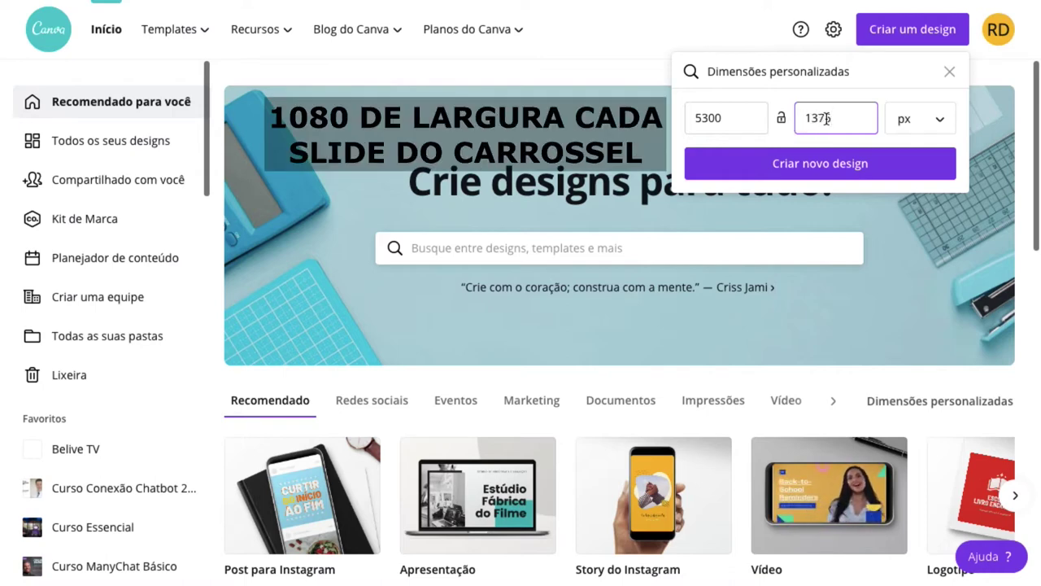
{"action": "key", "text": "BackSpace"}
{"action": "key", "text": "BackSpace"}
{"action": "type", "text": "50"}
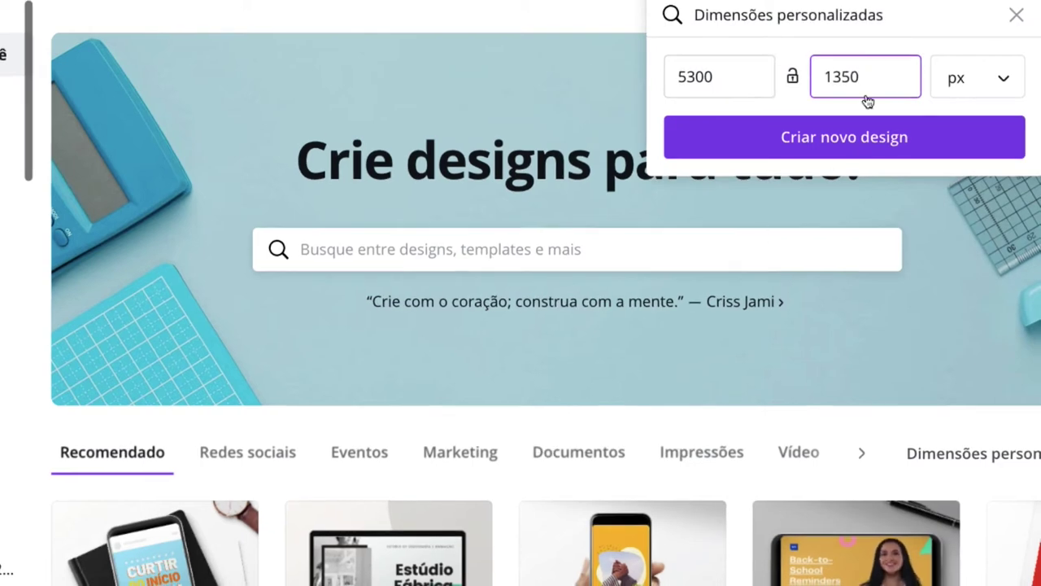
{"action": "left_click", "coordinate": [856, 138]}
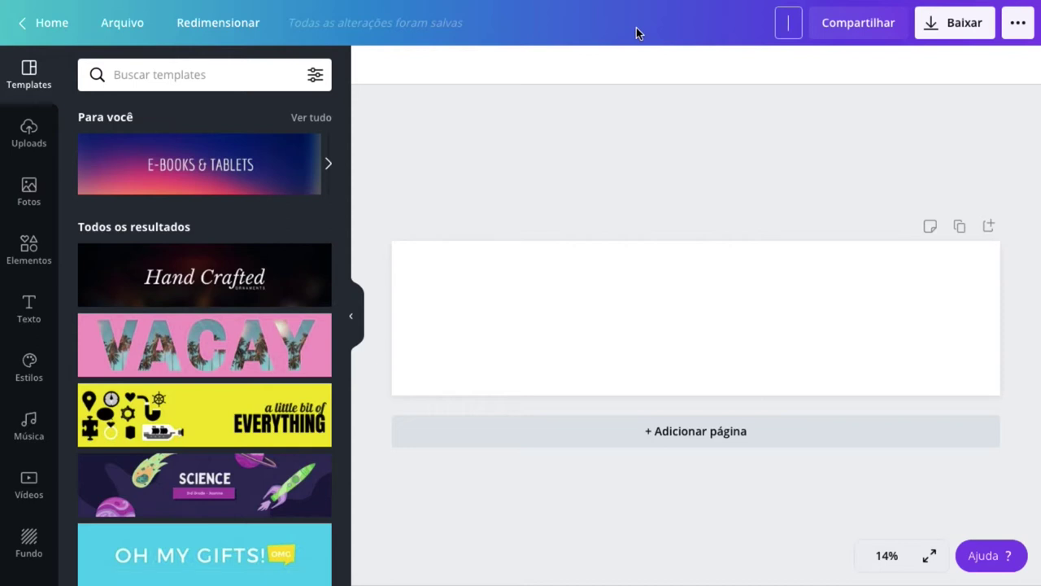
Name the design "carroussel teste"
{"action": "type", "text": "carroussel"}
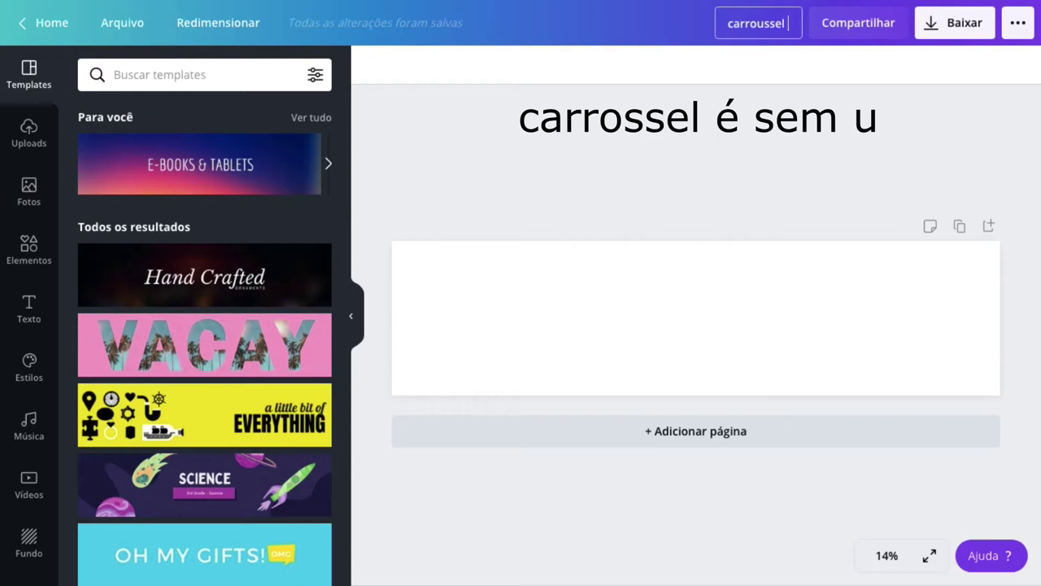
{"action": "type", "text": " 1"}
{"action": "key", "text": "BackSpace"}
{"action": "type", "text": "teste"}
{"action": "key", "text": "BackSpace"}
{"action": "key", "text": "BackSpace"}
{"action": "key", "text": "BackSpace"}
{"action": "key", "text": "BackSpace"}
{"action": "key", "text": "BackSpace"}
{"action": "type", "text": "demo"}
{"action": "key", "text": "BackSpace"}
{"action": "key", "text": "BackSpace"}
{"action": "key", "text": "BackSpace"}
{"action": "key", "text": "BackSpace"}
{"action": "type", "text": "teste"}
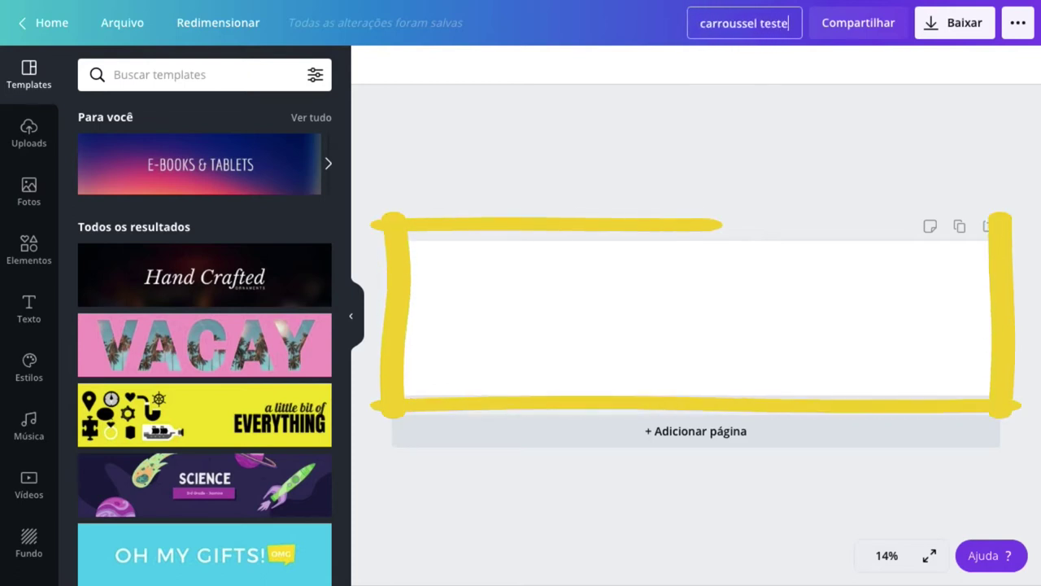
{"action": "key", "text": "Return"}
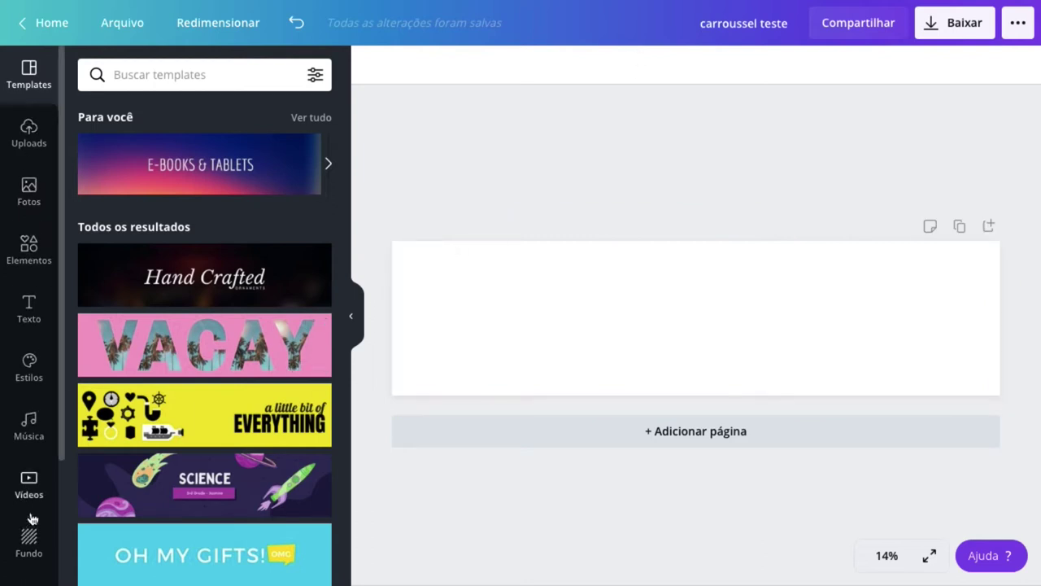
Set the page background to solid black
{"action": "scroll", "coordinate": [29, 520], "scroll_direction": "down", "scroll_amount": 2}
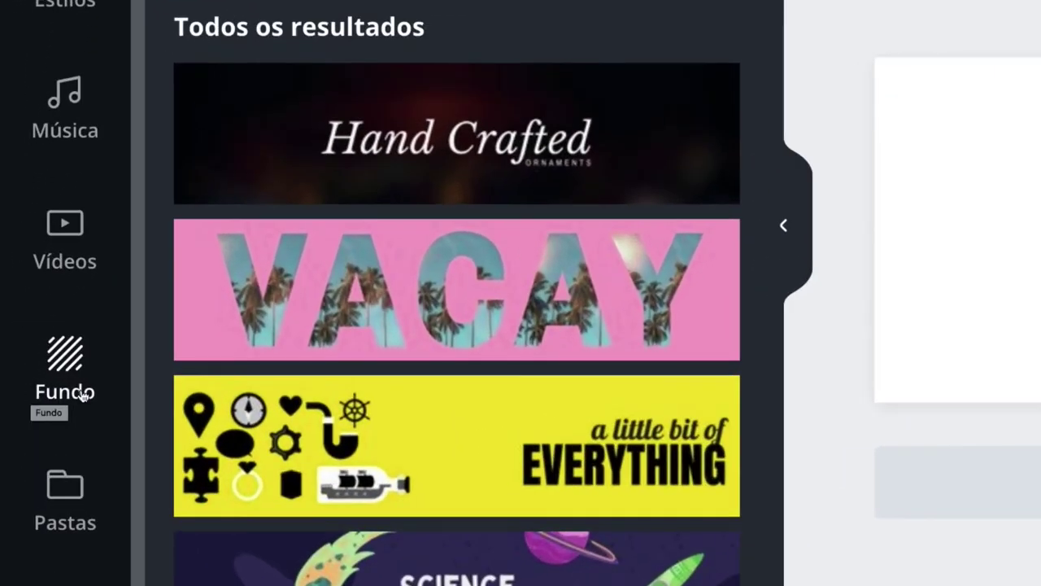
{"action": "left_click", "coordinate": [81, 356]}
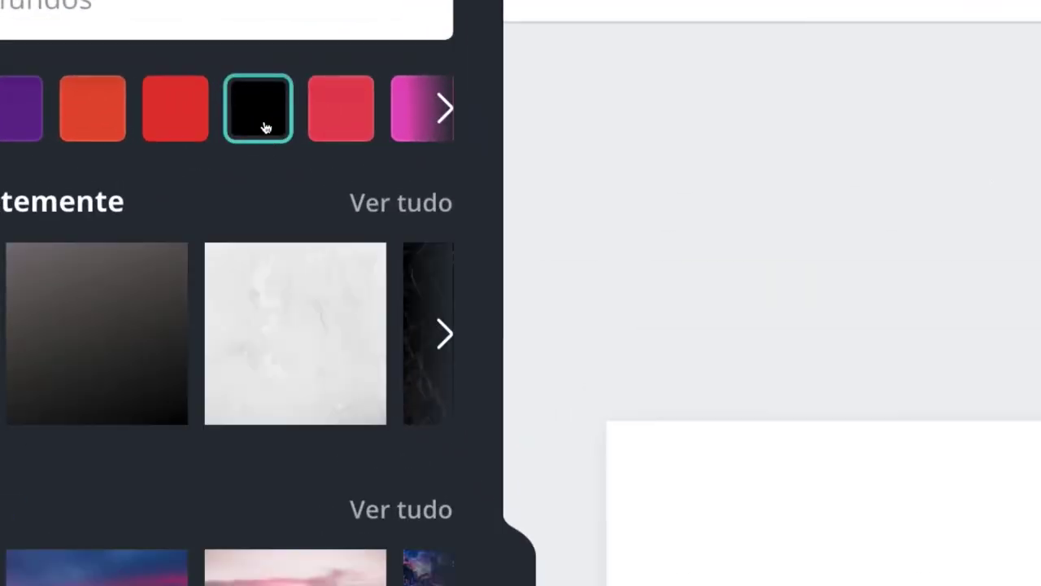
{"action": "left_click", "coordinate": [265, 128]}
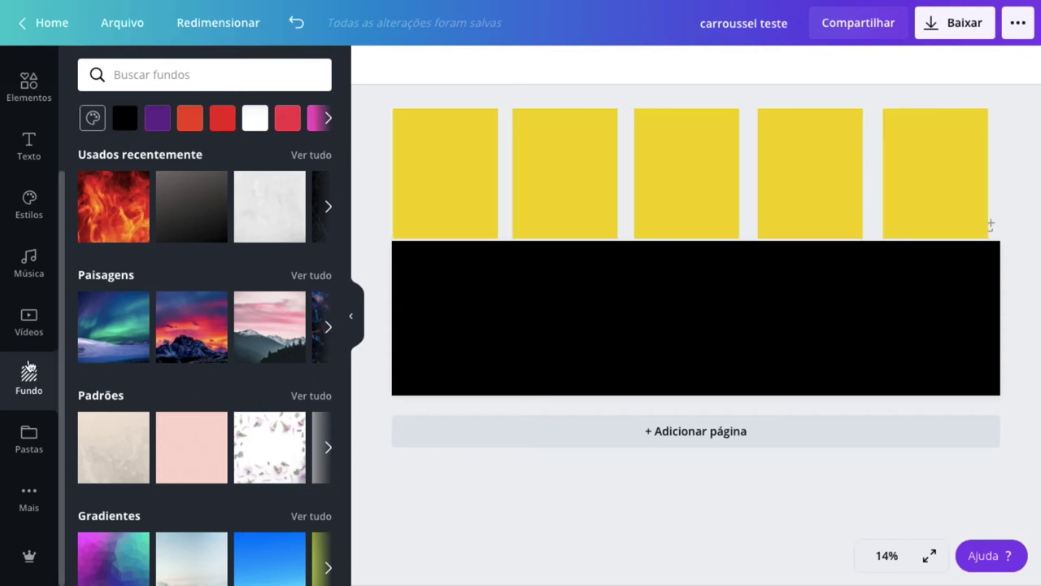
Show the full collection of grids (Grades) in the elements library
{"action": "scroll", "coordinate": [30, 224], "scroll_direction": "up", "scroll_amount": 1}
{"action": "scroll", "coordinate": [31, 220], "scroll_direction": "up", "scroll_amount": 3}
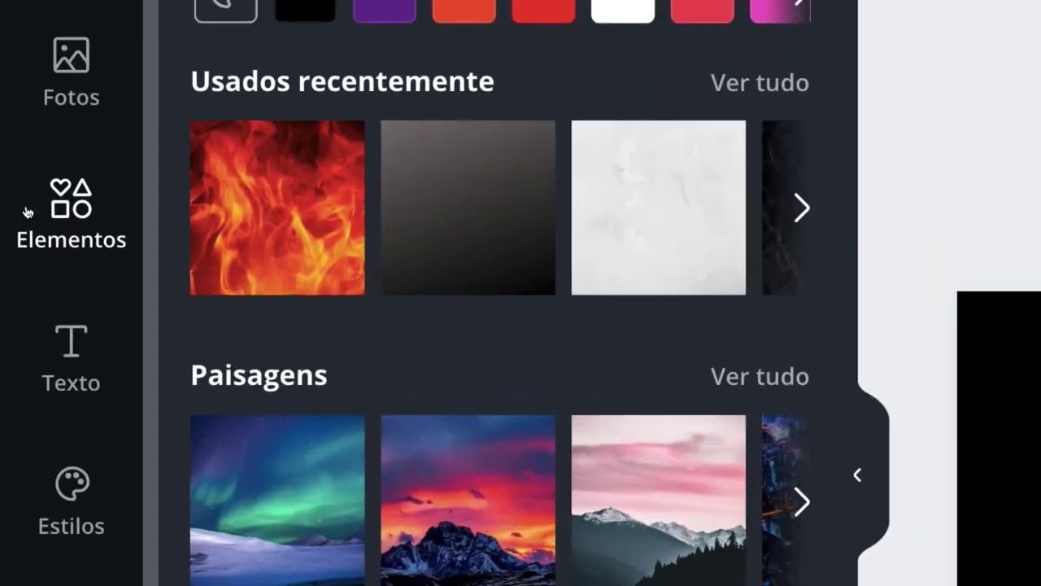
{"action": "left_click", "coordinate": [75, 209]}
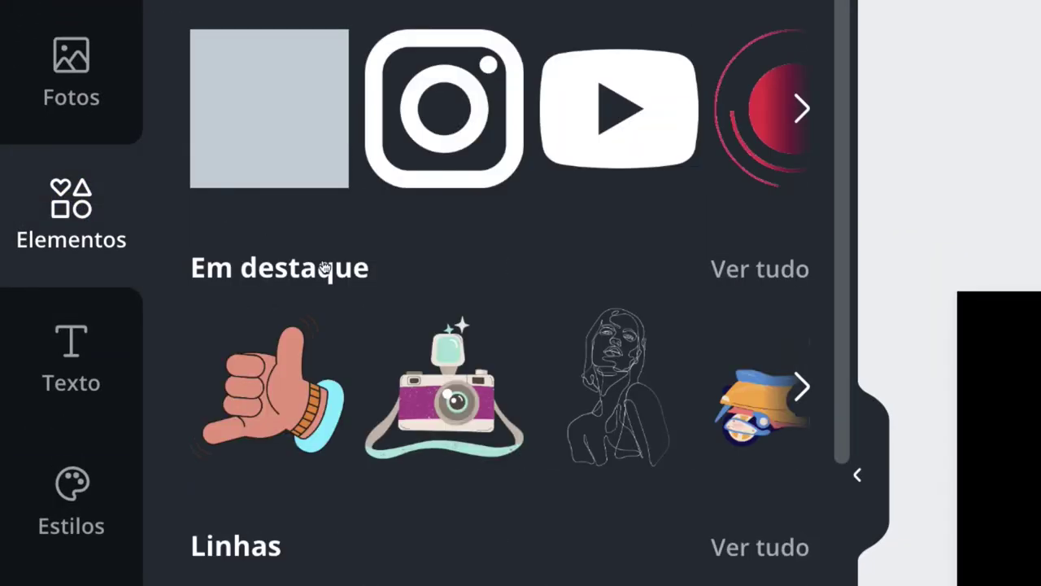
{"action": "scroll", "coordinate": [324, 266], "scroll_direction": "down", "scroll_amount": 3}
{"action": "scroll", "coordinate": [324, 266], "scroll_direction": "down", "scroll_amount": 10}
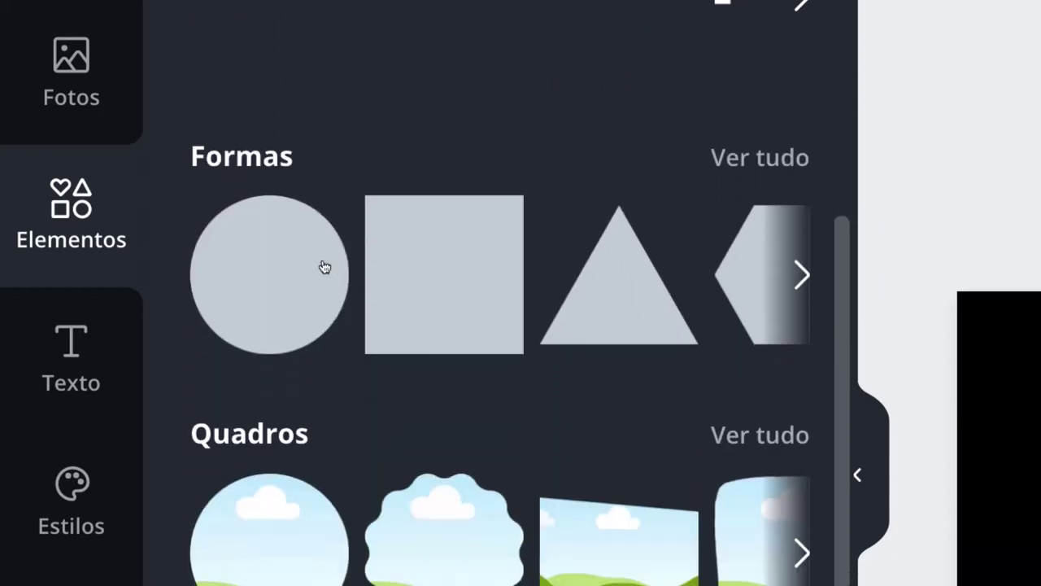
{"action": "scroll", "coordinate": [323, 265], "scroll_direction": "down", "scroll_amount": 5}
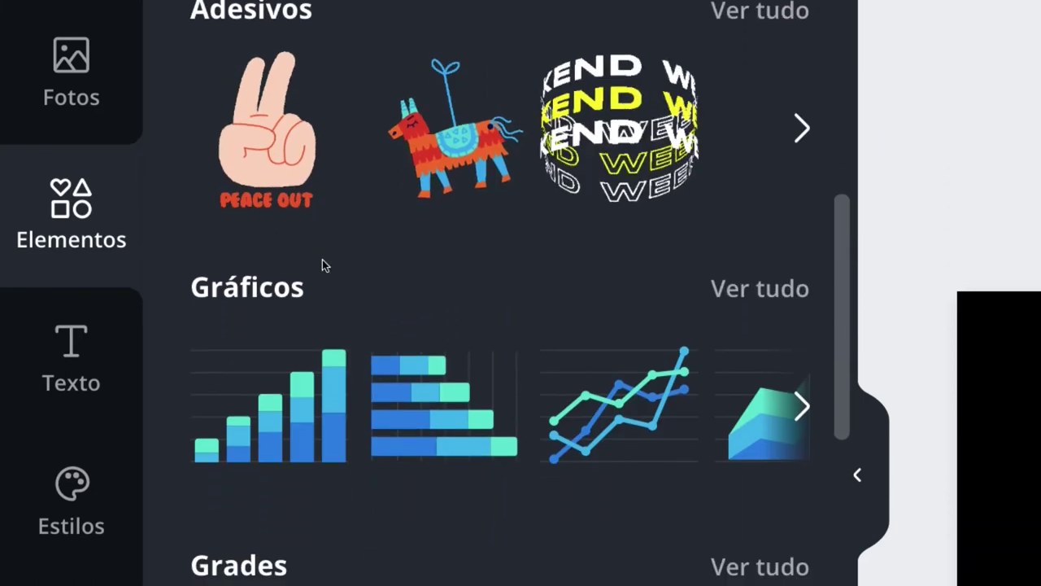
{"action": "scroll", "coordinate": [324, 266], "scroll_direction": "down", "scroll_amount": 3}
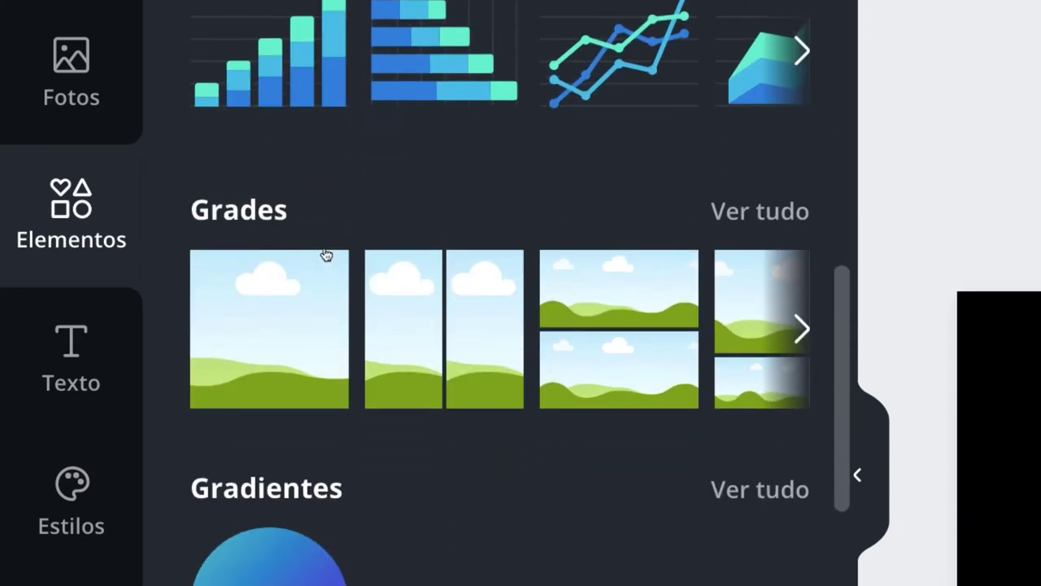
{"action": "left_click", "coordinate": [760, 213]}
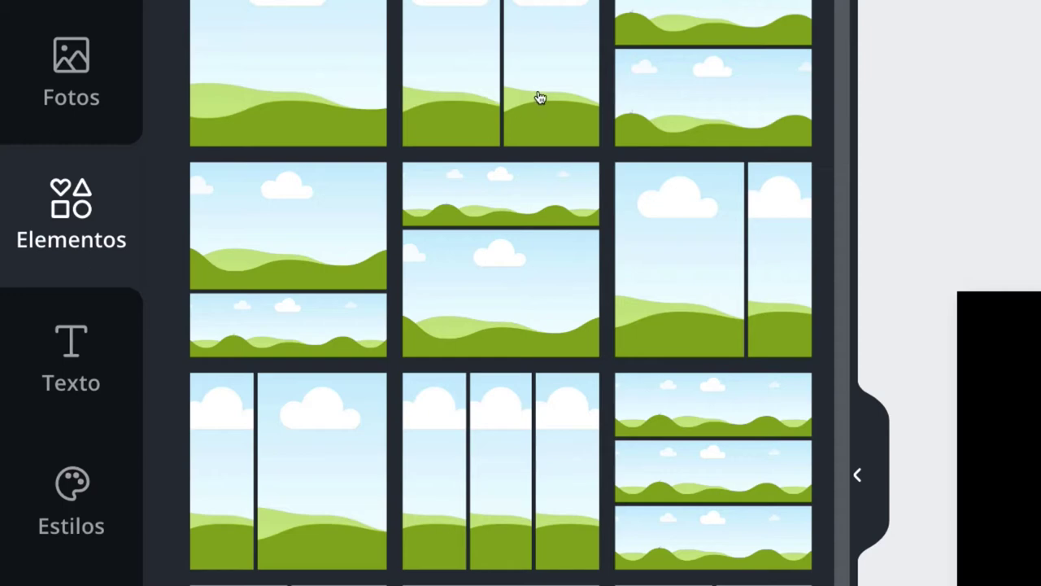
Fill the page with the grid of five equal columns and shrink it to a thin strip along the page's lower edge
{"action": "scroll", "coordinate": [481, 372], "scroll_direction": "down", "scroll_amount": 5}
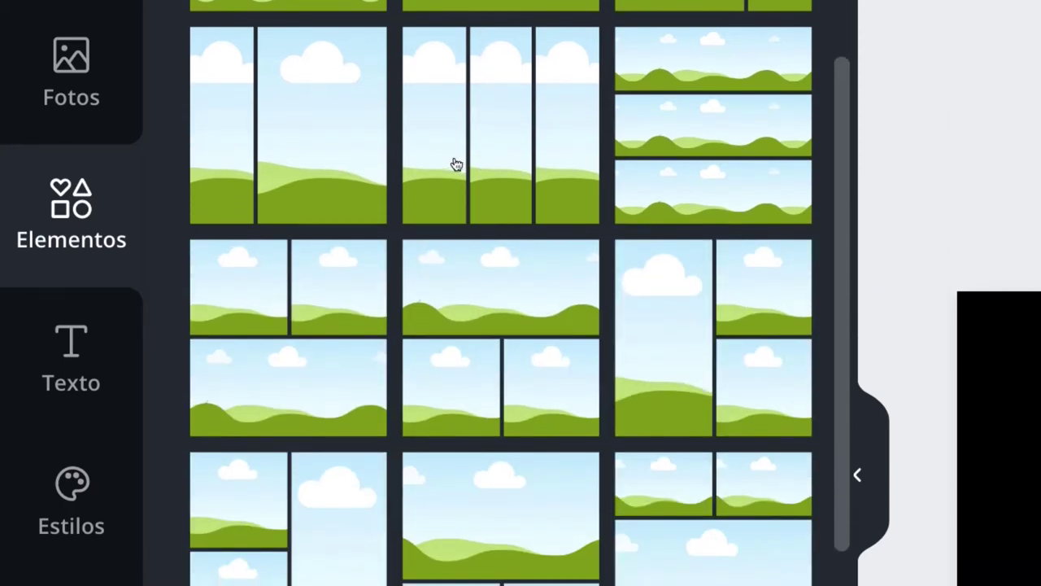
{"action": "scroll", "coordinate": [485, 274], "scroll_direction": "down", "scroll_amount": 10}
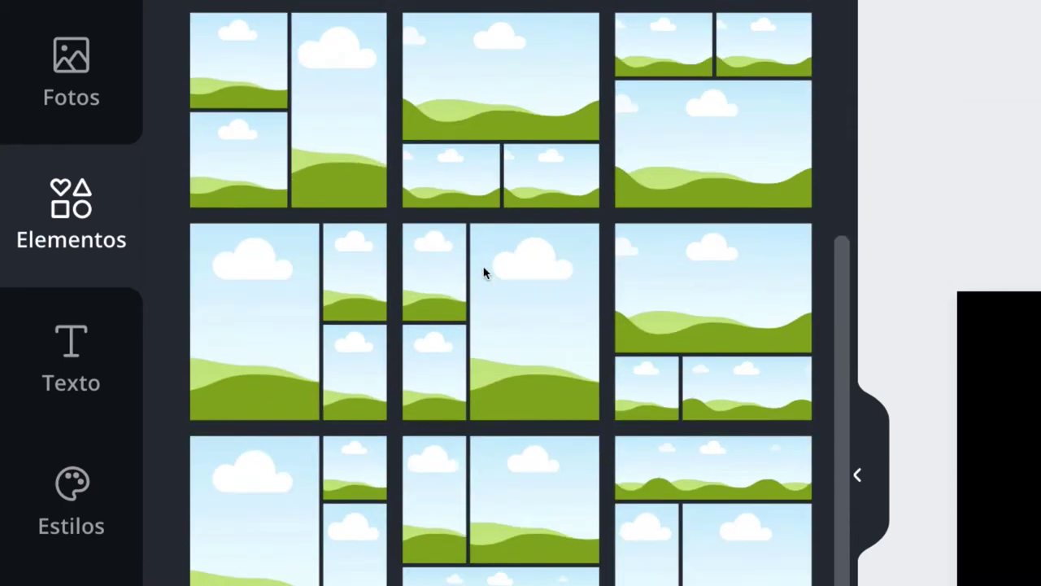
{"action": "scroll", "coordinate": [484, 273], "scroll_direction": "down", "scroll_amount": 3}
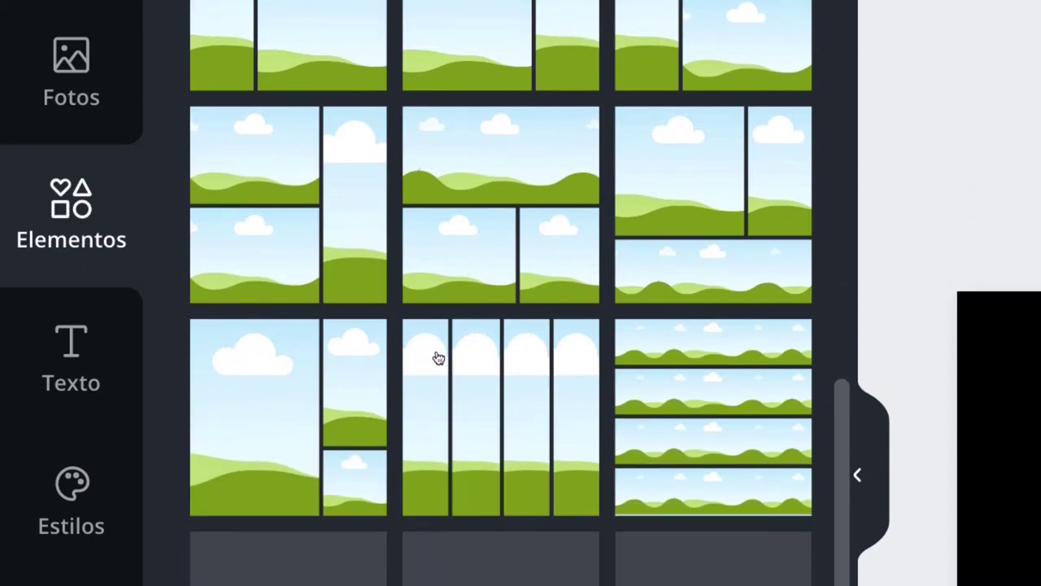
{"action": "scroll", "coordinate": [522, 355], "scroll_direction": "down", "scroll_amount": 10}
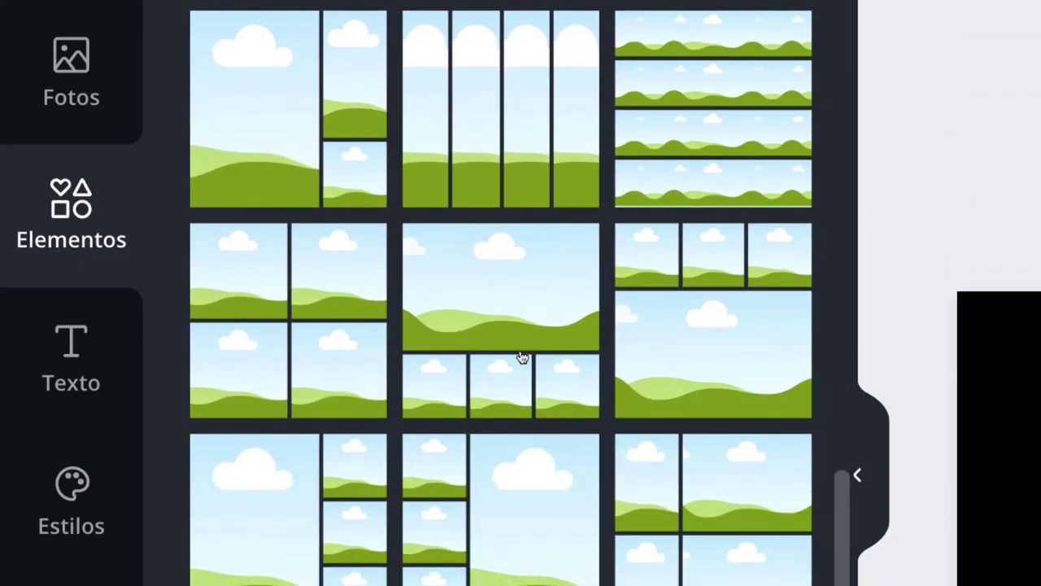
{"action": "scroll", "coordinate": [522, 355], "scroll_direction": "down", "scroll_amount": 10}
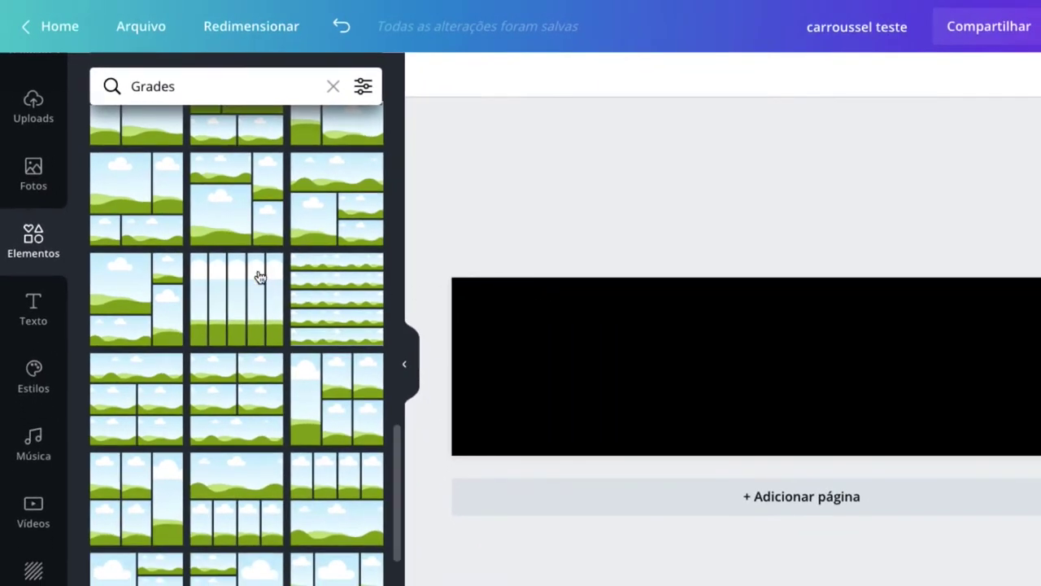
{"action": "left_click_drag", "start_coordinate": [237, 295], "coordinate": [574, 362]}
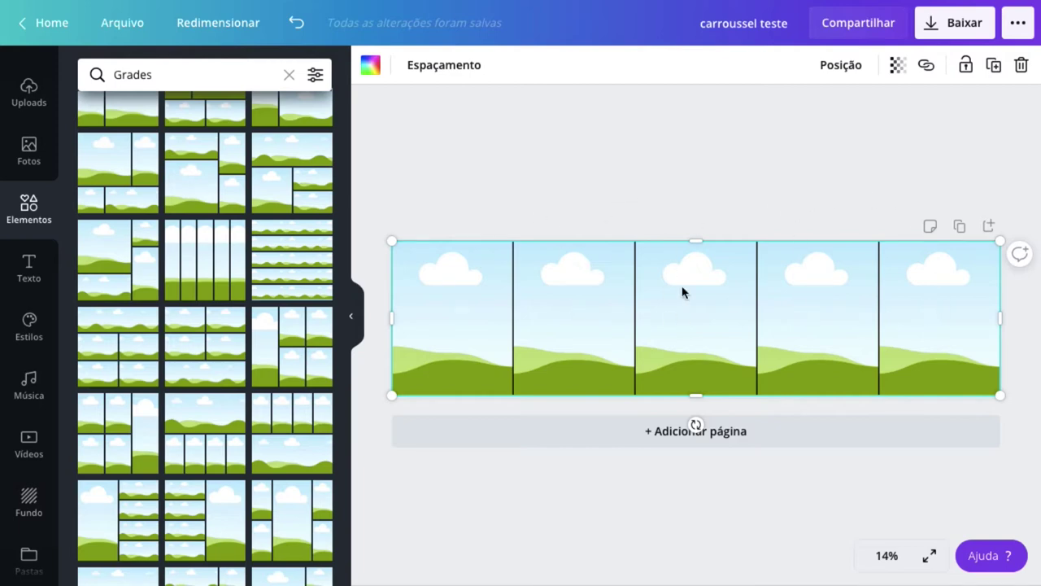
{"action": "left_click_drag", "start_coordinate": [698, 241], "coordinate": [689, 388]}
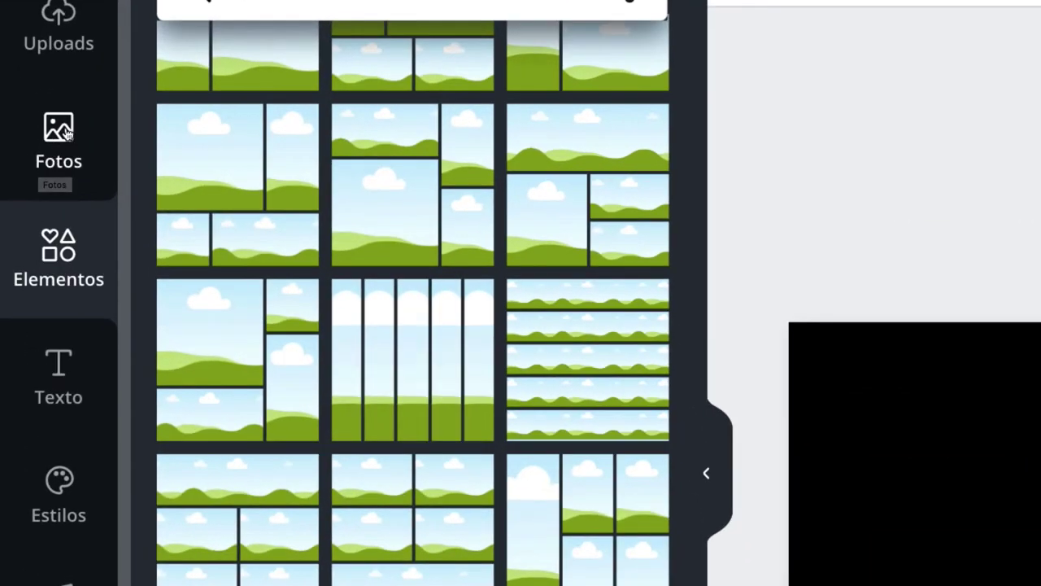
Filter the photo library to show only free (Grátis) photos
{"action": "left_click", "coordinate": [65, 130]}
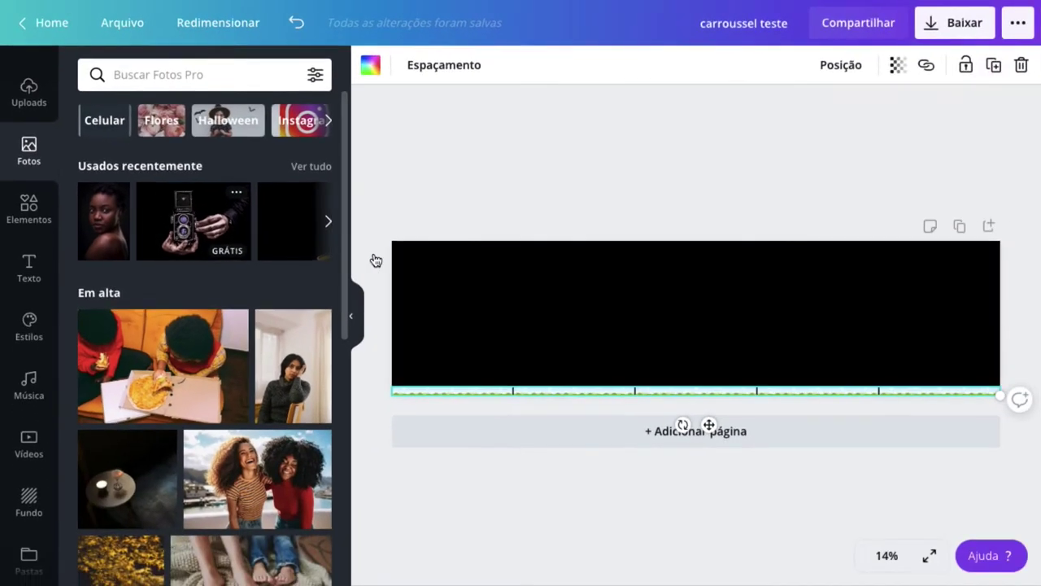
{"action": "left_click", "coordinate": [314, 77]}
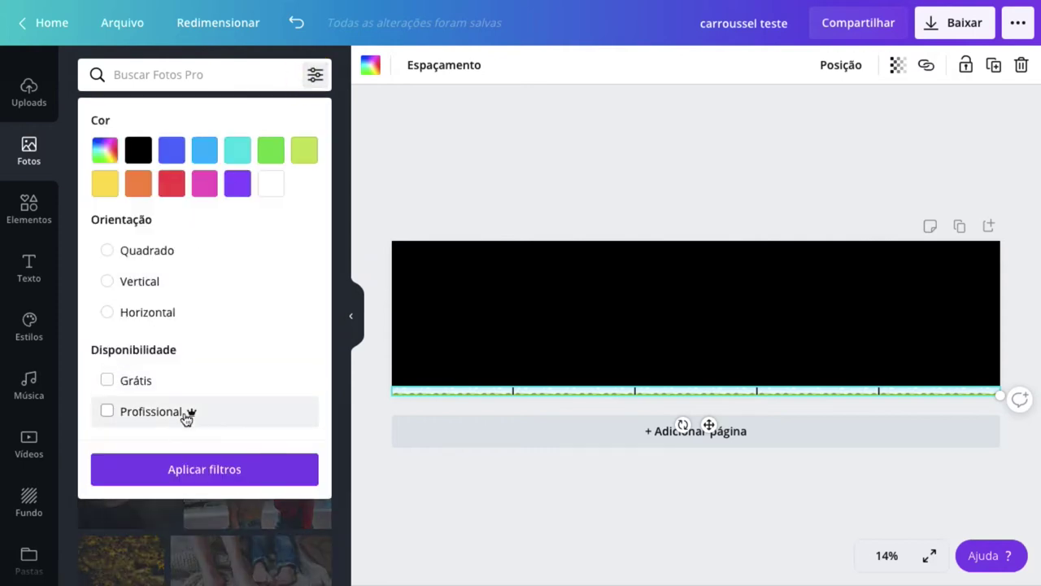
{"action": "left_click", "coordinate": [107, 381]}
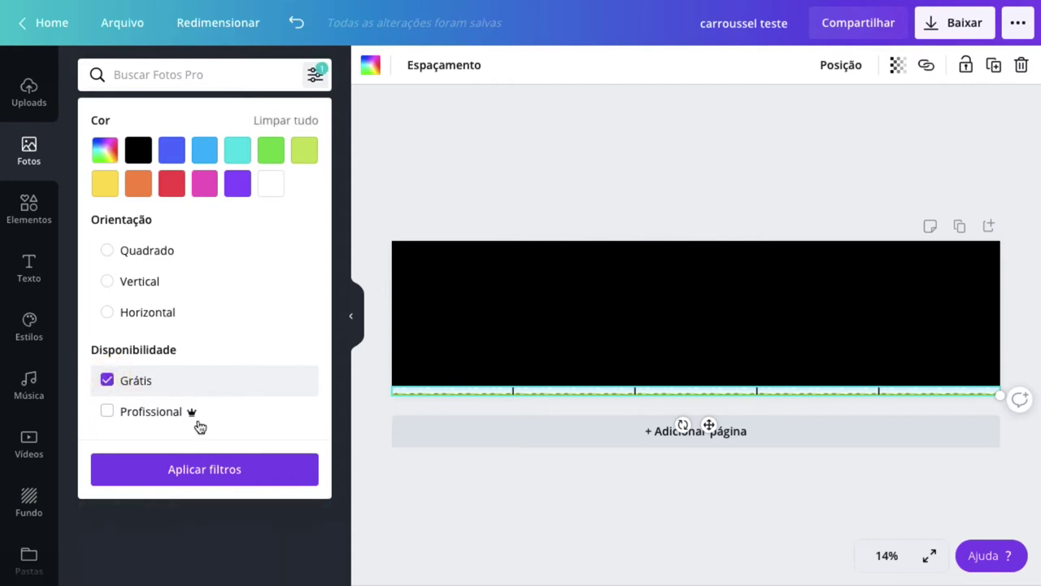
{"action": "left_click", "coordinate": [228, 470]}
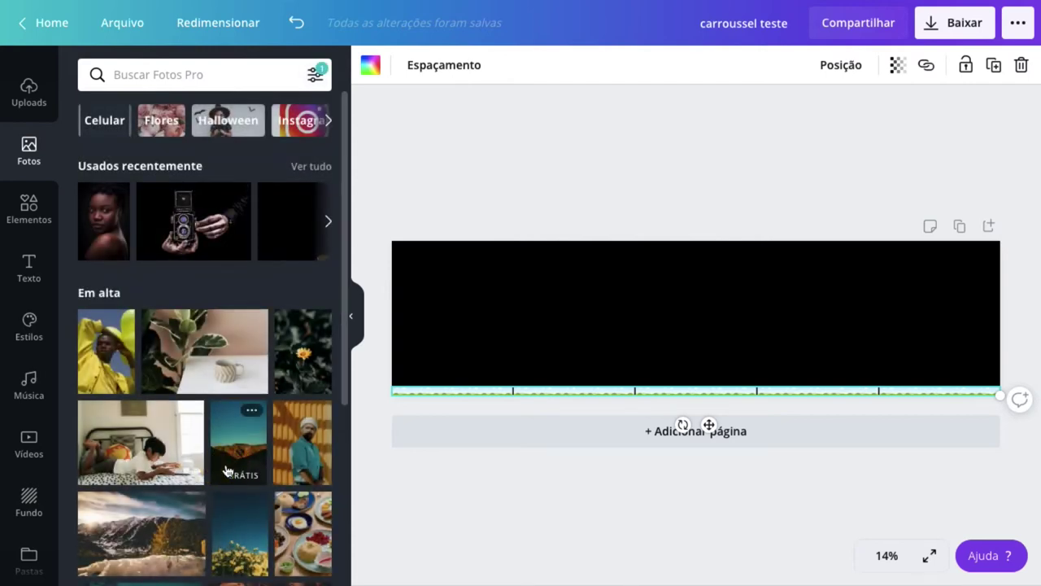
Add the recently used dark portrait of a woman and position it across the divider between the first and second slides
{"action": "left_click", "coordinate": [103, 227]}
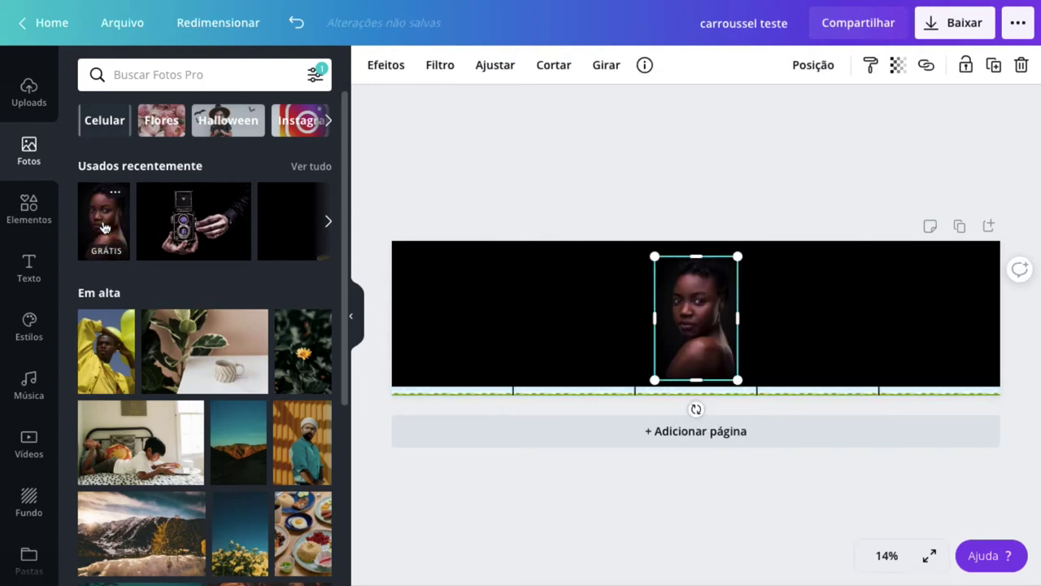
{"action": "left_click_drag", "start_coordinate": [706, 319], "coordinate": [529, 315]}
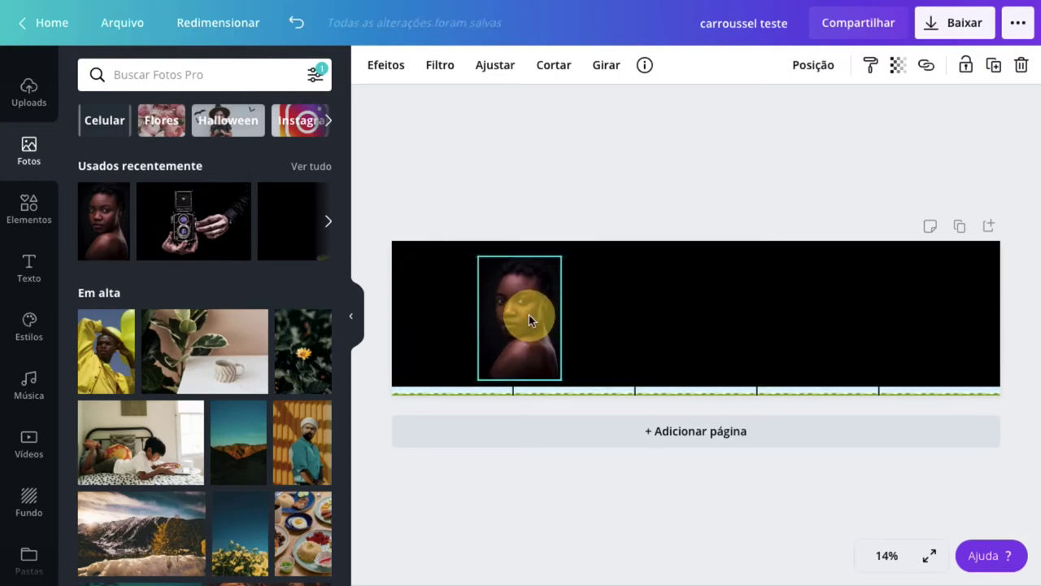
{"action": "left_click", "coordinate": [619, 332]}
{"action": "left_click_drag", "start_coordinate": [526, 323], "coordinate": [501, 322]}
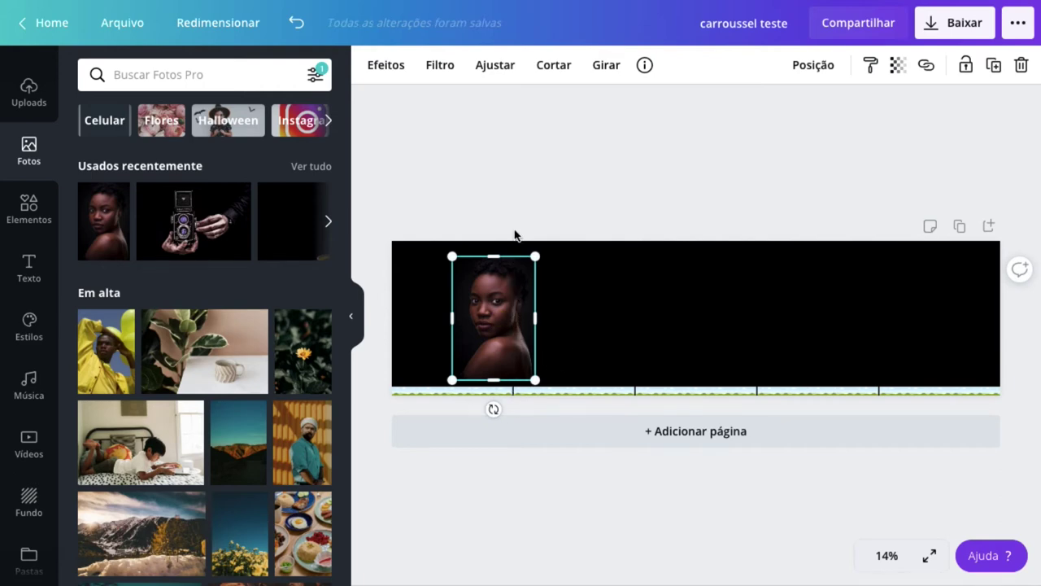
{"action": "left_click", "coordinate": [540, 209]}
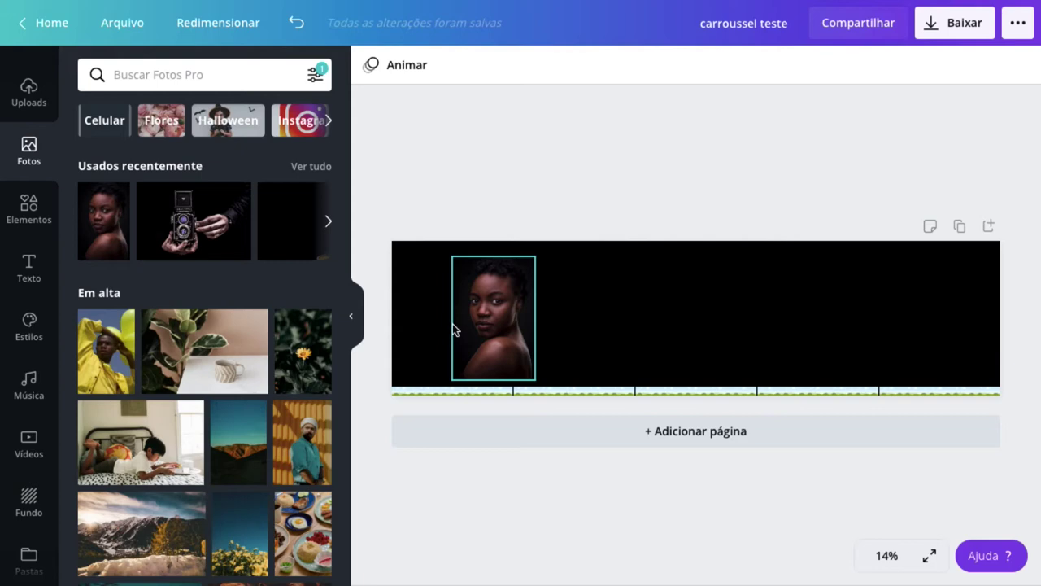
Place the photo of hands holding a vintage camera around the third slide at the page's lower edge, slightly reduced in size
{"action": "left_click", "coordinate": [192, 223]}
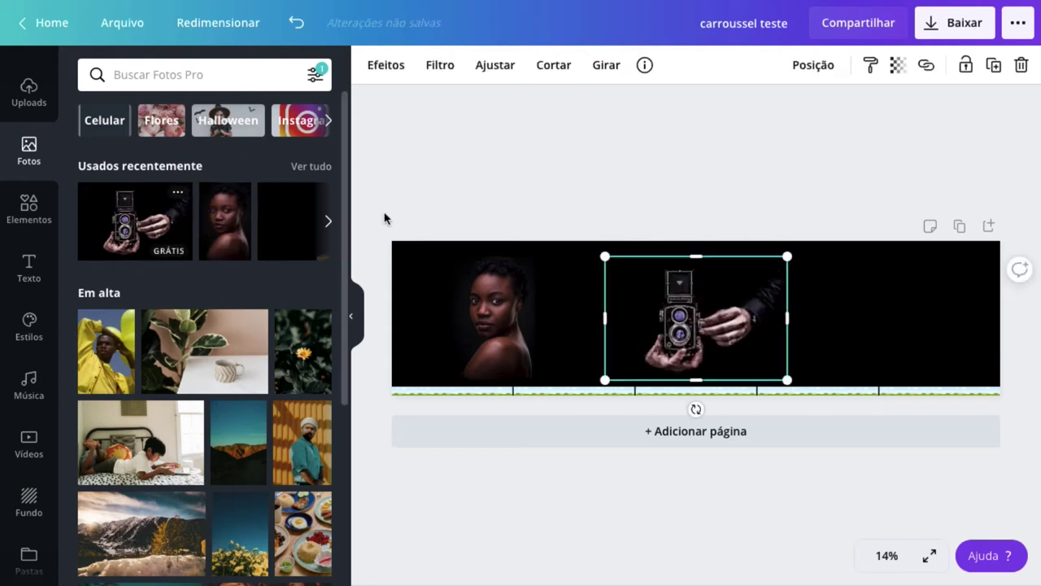
{"action": "left_click_drag", "start_coordinate": [680, 317], "coordinate": [709, 318]}
{"action": "left_click_drag", "start_coordinate": [706, 318], "coordinate": [703, 330]}
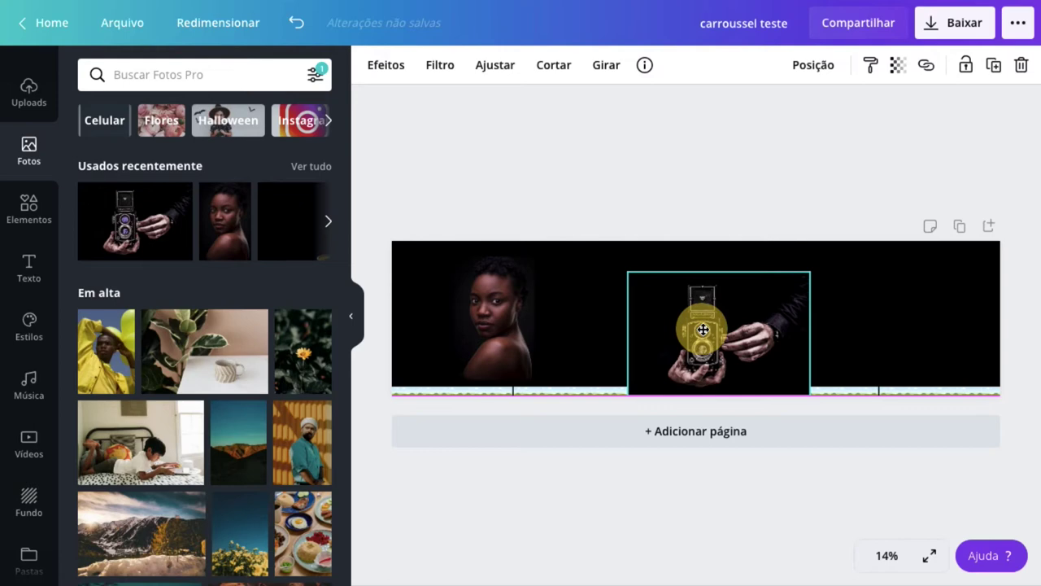
{"action": "left_click_drag", "start_coordinate": [703, 329], "coordinate": [703, 329]}
{"action": "left_click_drag", "start_coordinate": [813, 272], "coordinate": [793, 290]}
{"action": "left_click", "coordinate": [750, 210]}
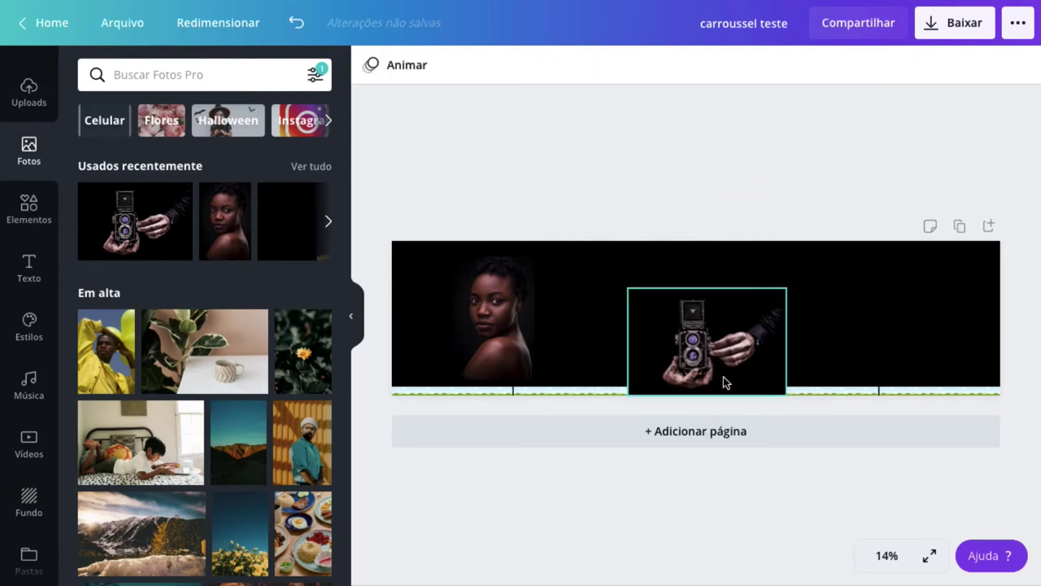
Send the camera photo one layer backward so it sits behind the slide-guide strip
{"action": "left_click", "coordinate": [698, 340]}
{"action": "left_click", "coordinate": [813, 65]}
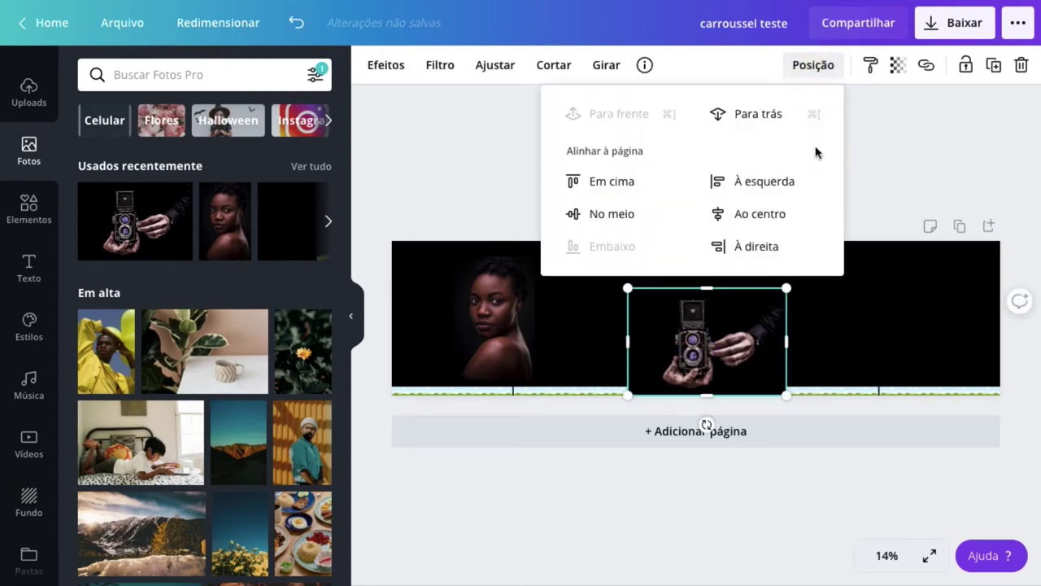
{"action": "left_click", "coordinate": [769, 116]}
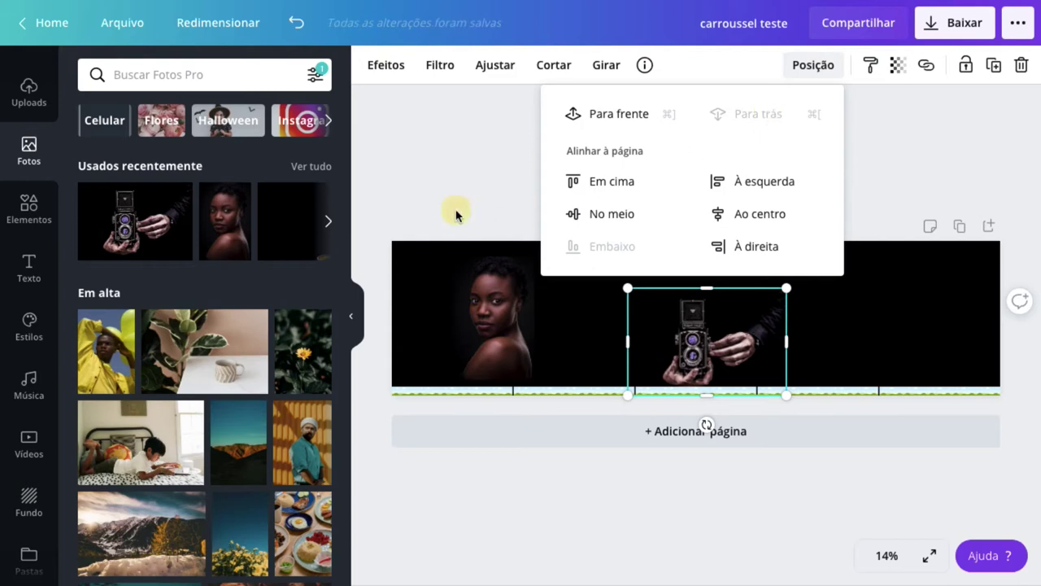
{"action": "left_click", "coordinate": [488, 210]}
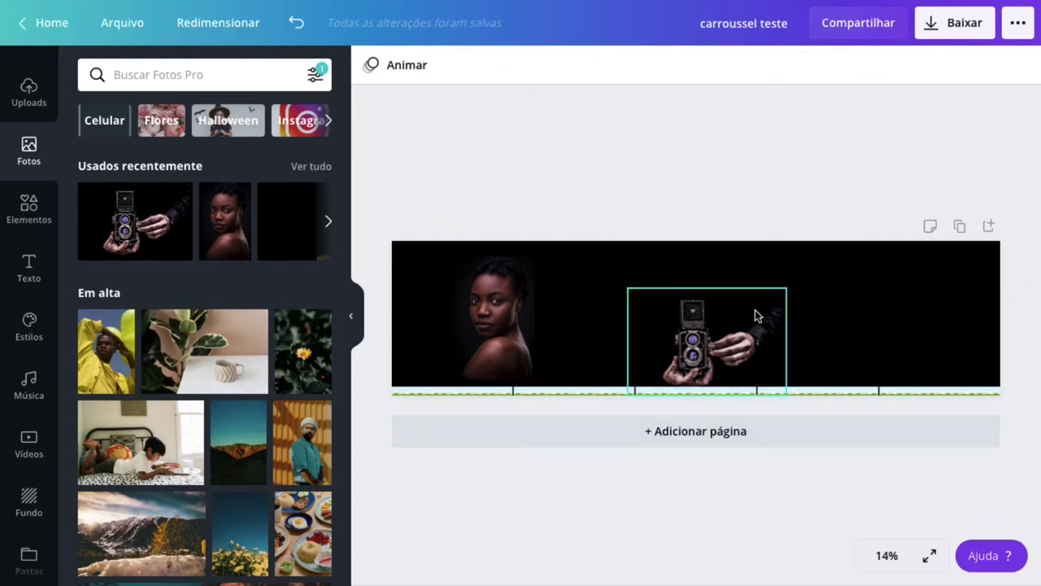
Browse the recently used and trending photos for another image with a dark background
{"action": "left_click", "coordinate": [329, 222]}
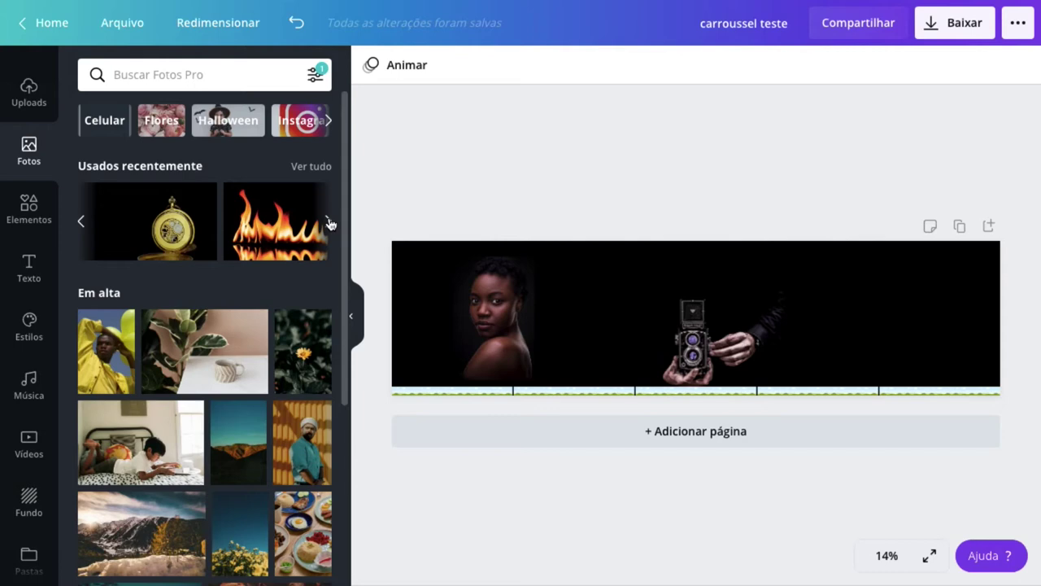
{"action": "left_click", "coordinate": [329, 222]}
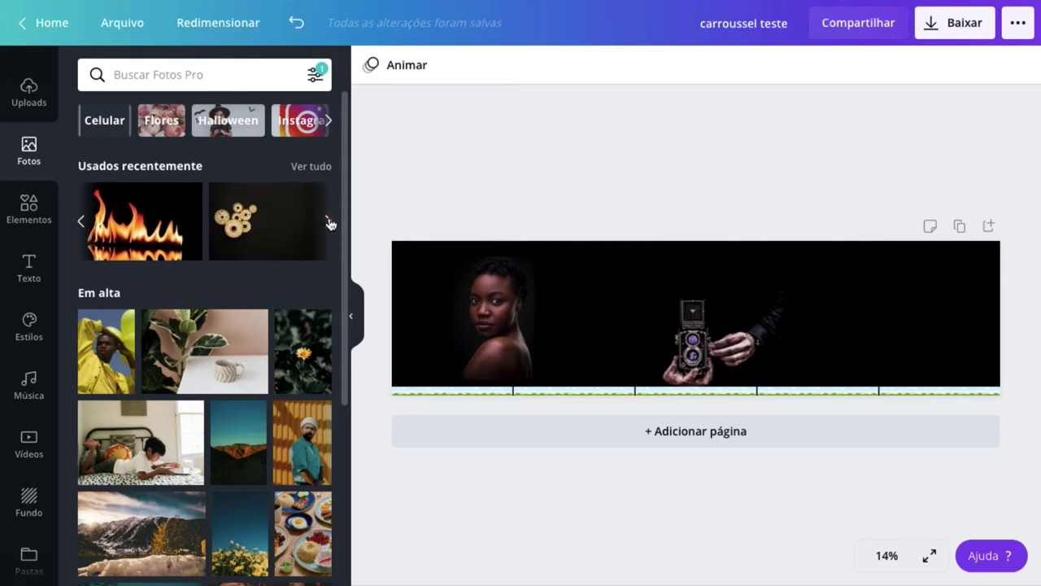
{"action": "left_click", "coordinate": [328, 222]}
{"action": "left_click", "coordinate": [329, 222]}
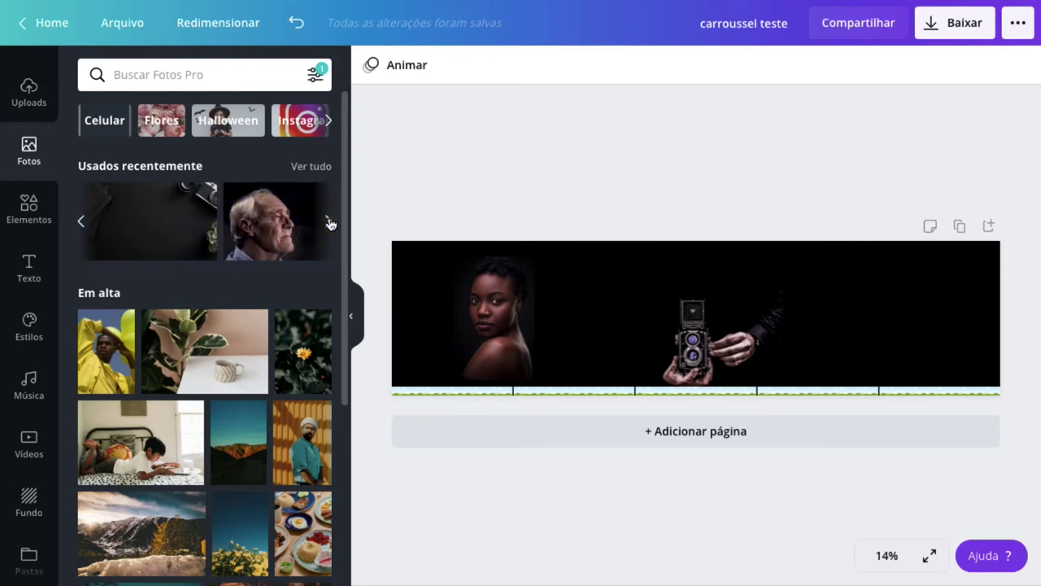
{"action": "left_click", "coordinate": [329, 222]}
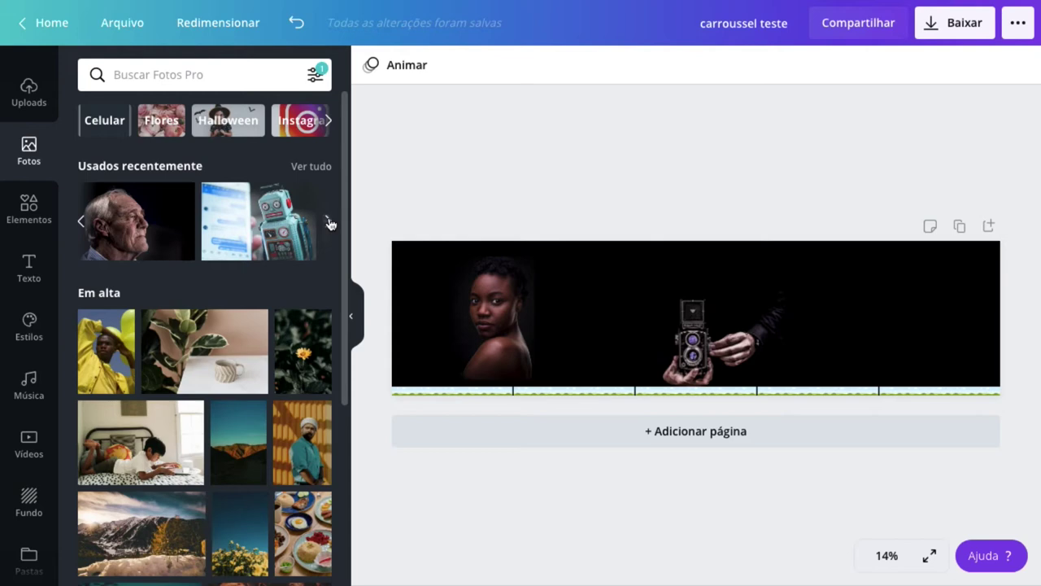
{"action": "scroll", "coordinate": [219, 375], "scroll_direction": "down", "scroll_amount": 3}
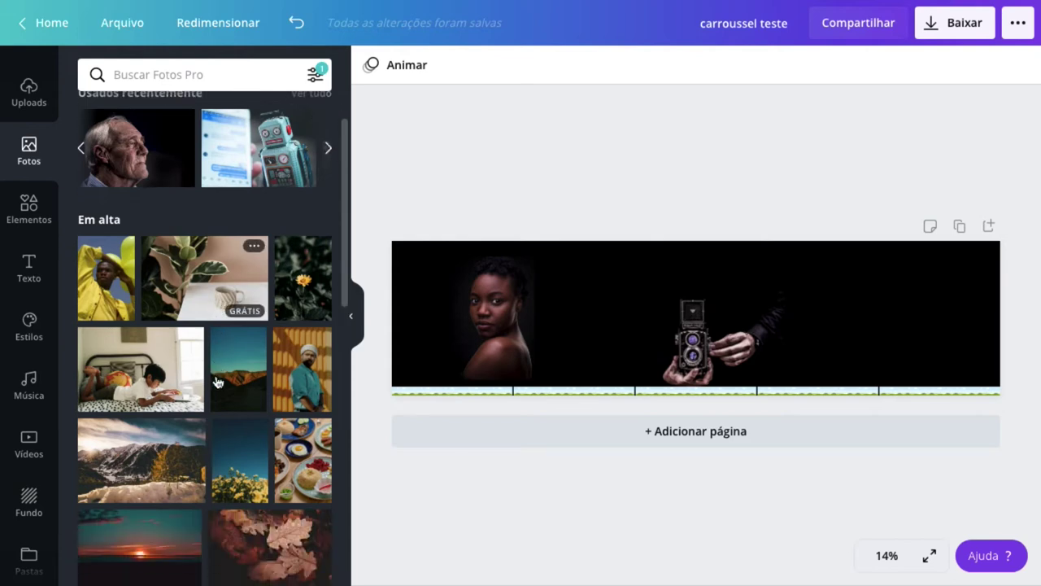
{"action": "scroll", "coordinate": [216, 379], "scroll_direction": "down", "scroll_amount": 5}
{"action": "scroll", "coordinate": [216, 377], "scroll_direction": "up", "scroll_amount": 8}
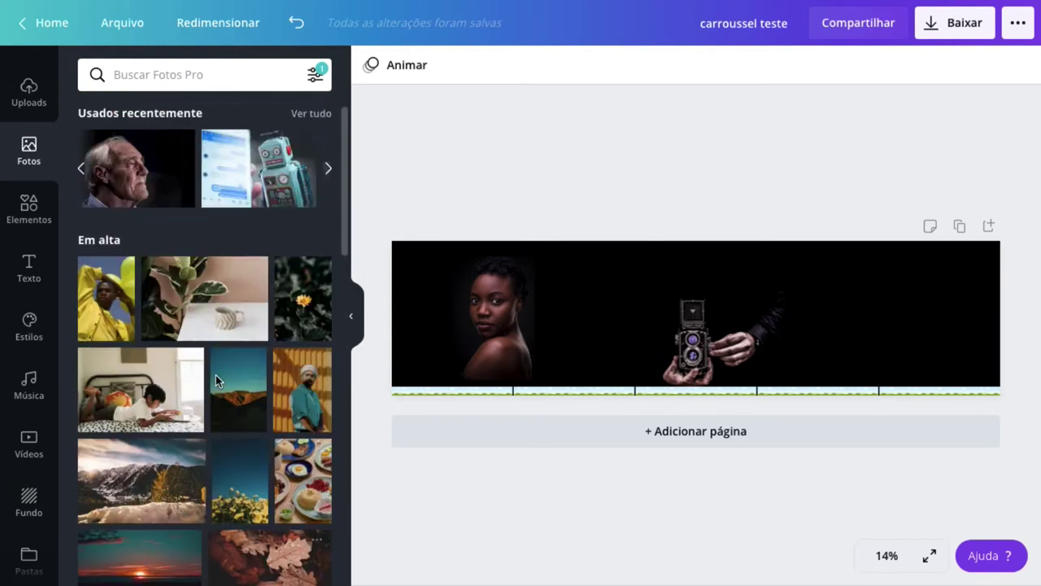
Search the photos for "fundo preto", add the yellow flower and position it across the divider between the fourth and fifth slides
{"action": "left_click", "coordinate": [178, 75]}
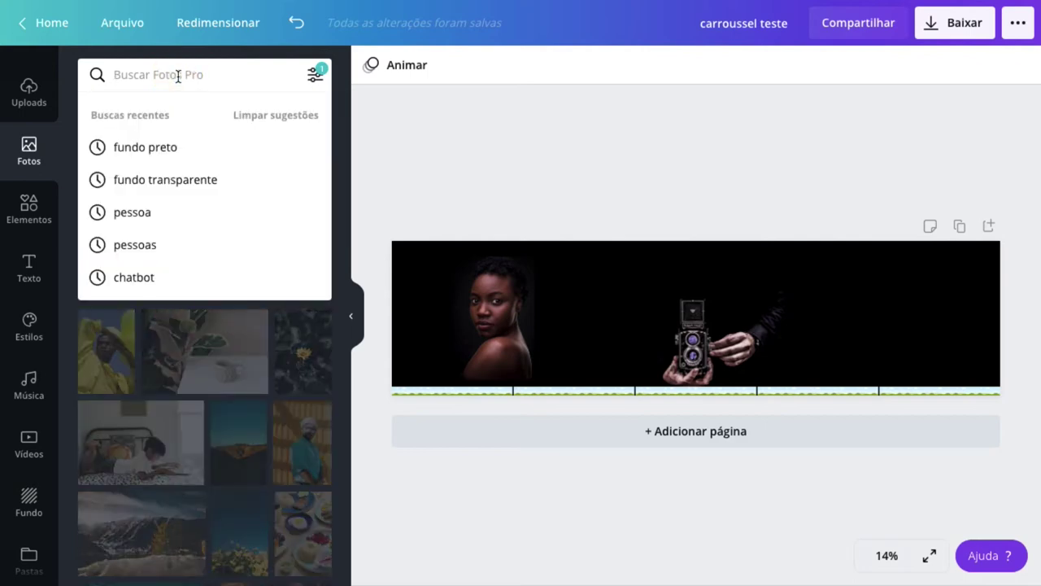
{"action": "left_click", "coordinate": [175, 146]}
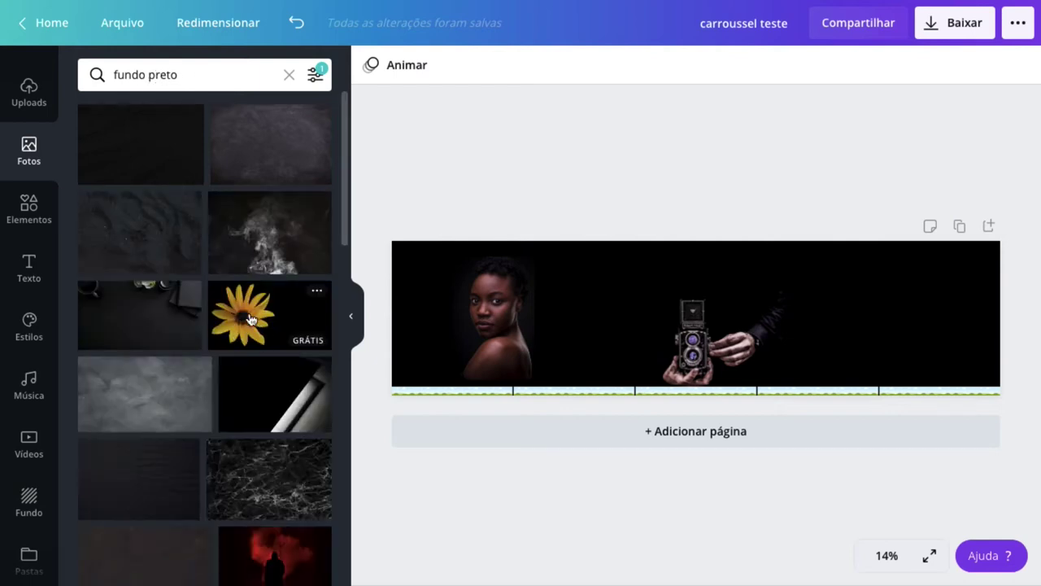
{"action": "left_click", "coordinate": [250, 320]}
{"action": "left_click_drag", "start_coordinate": [803, 380], "coordinate": [696, 318]}
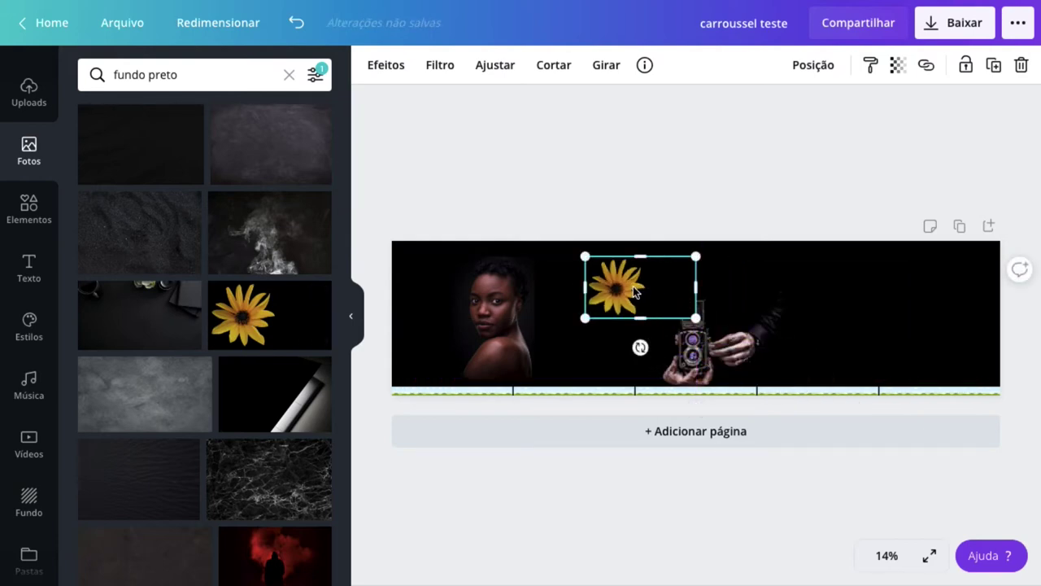
{"action": "left_click_drag", "start_coordinate": [620, 282], "coordinate": [868, 320]}
{"action": "left_click", "coordinate": [835, 203]}
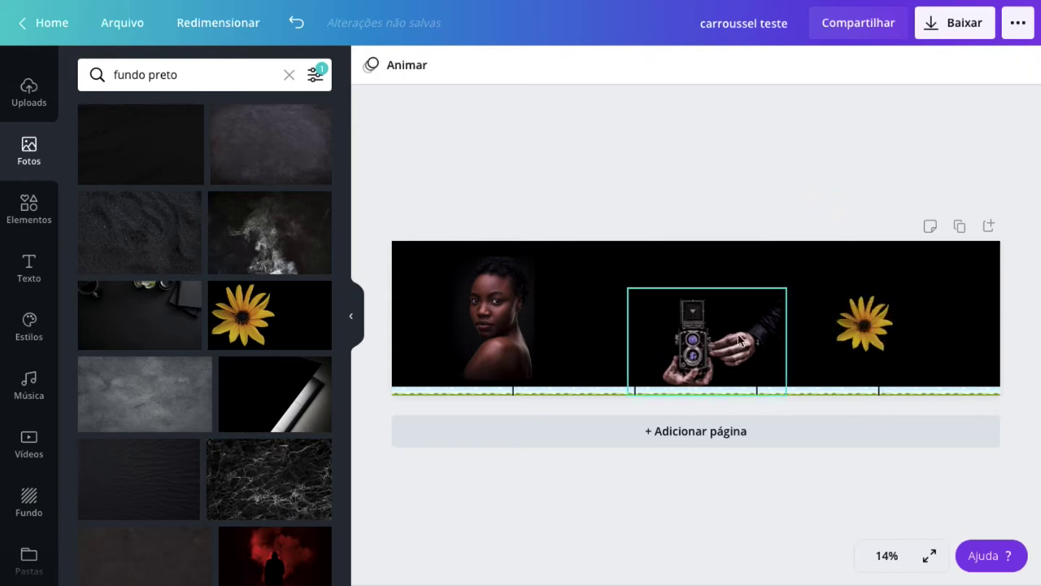
{"action": "mouse_move", "coordinate": [862, 321]}
{"action": "left_mouse_down"}
{"action": "mouse_move", "coordinate": [861, 302]}
{"action": "mouse_move", "coordinate": [867, 315]}
{"action": "left_mouse_up"}
{"action": "left_click", "coordinate": [821, 209]}
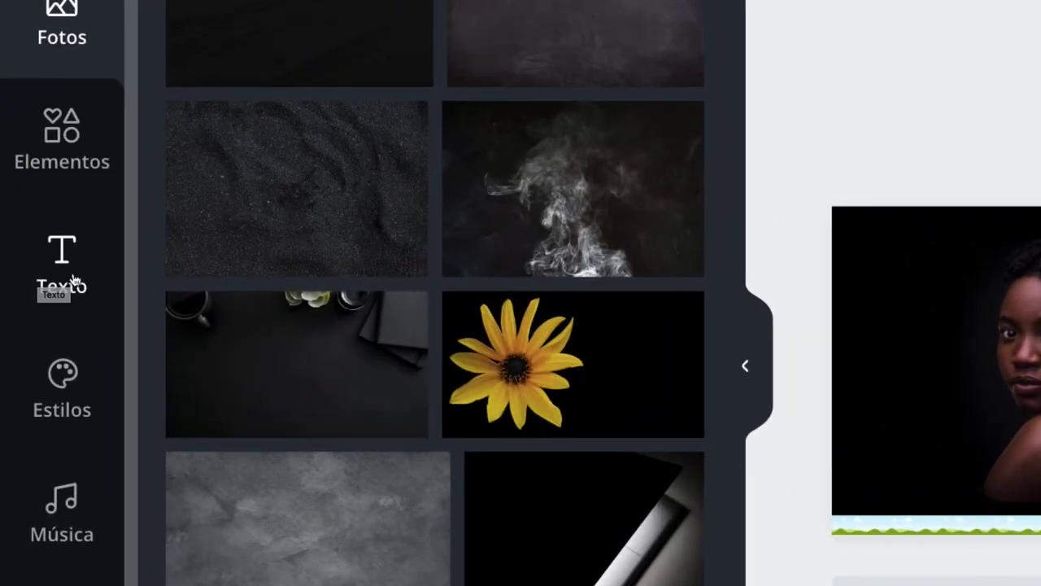
Add a title text box to the page and set its font size to 104
{"action": "left_click", "coordinate": [74, 276]}
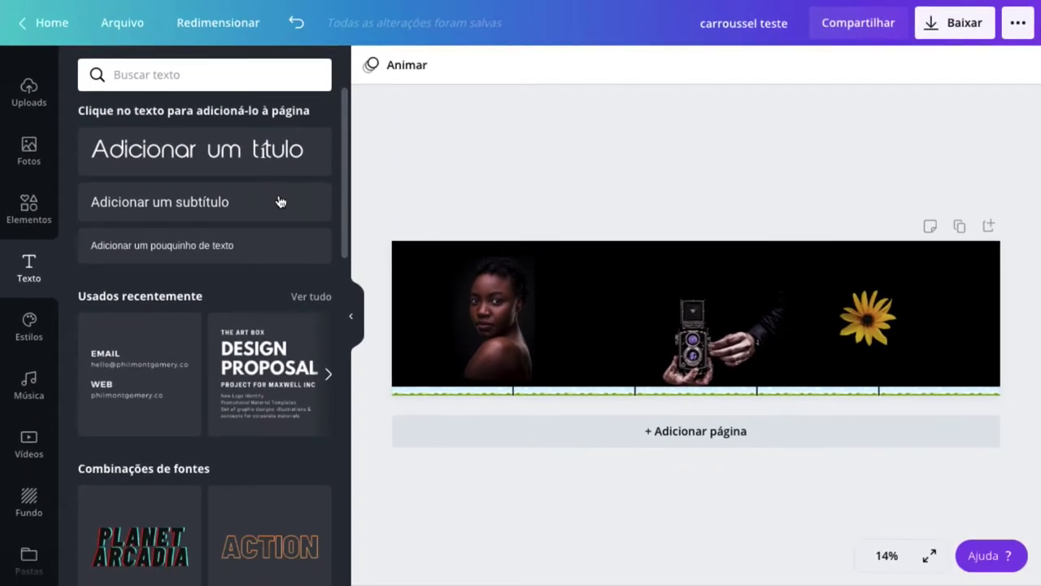
{"action": "left_click", "coordinate": [199, 144]}
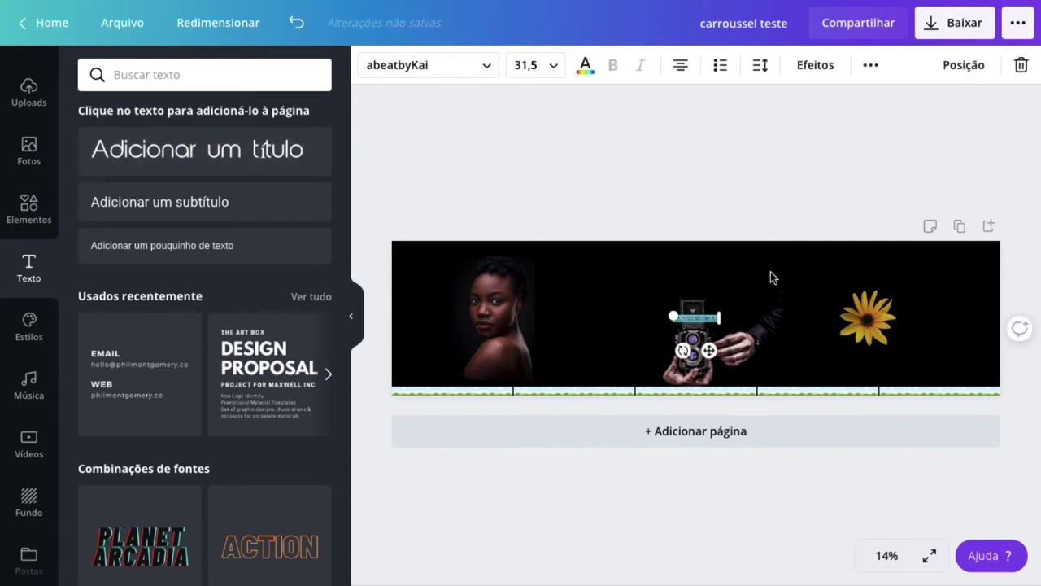
{"action": "left_click", "coordinate": [553, 68]}
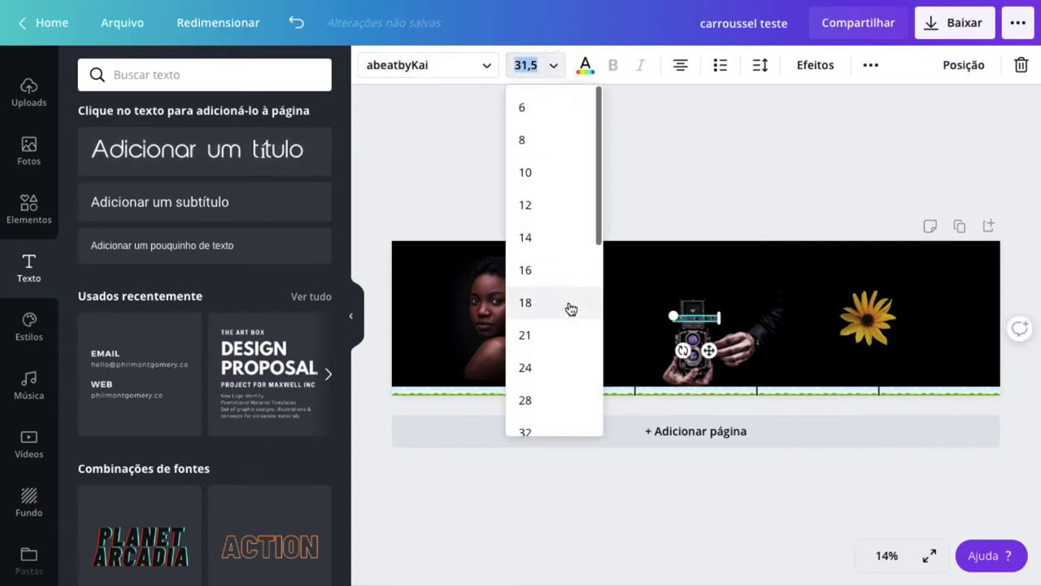
{"action": "scroll", "coordinate": [570, 308], "scroll_direction": "down", "scroll_amount": 5}
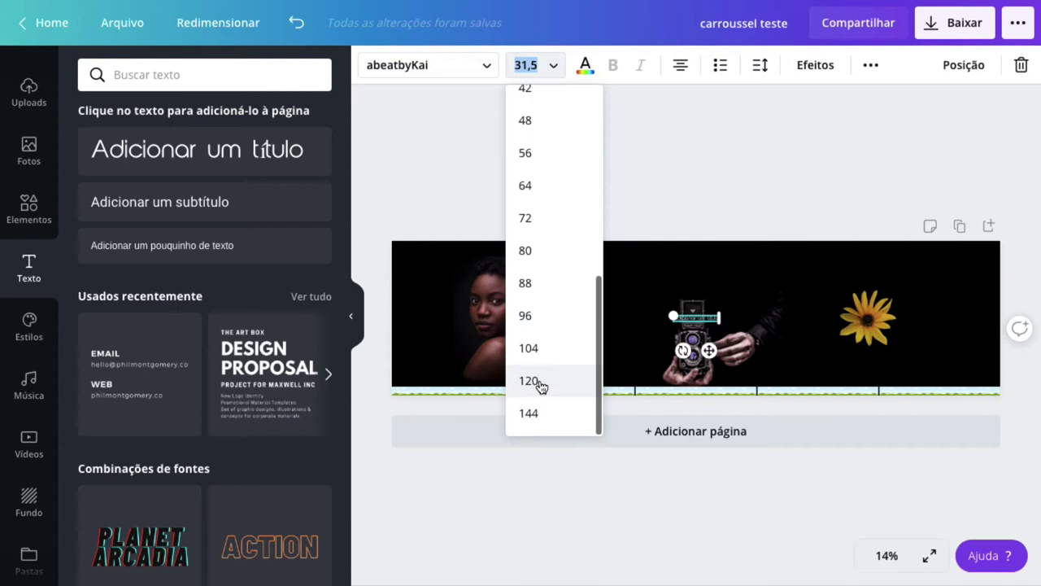
{"action": "left_click", "coordinate": [542, 350]}
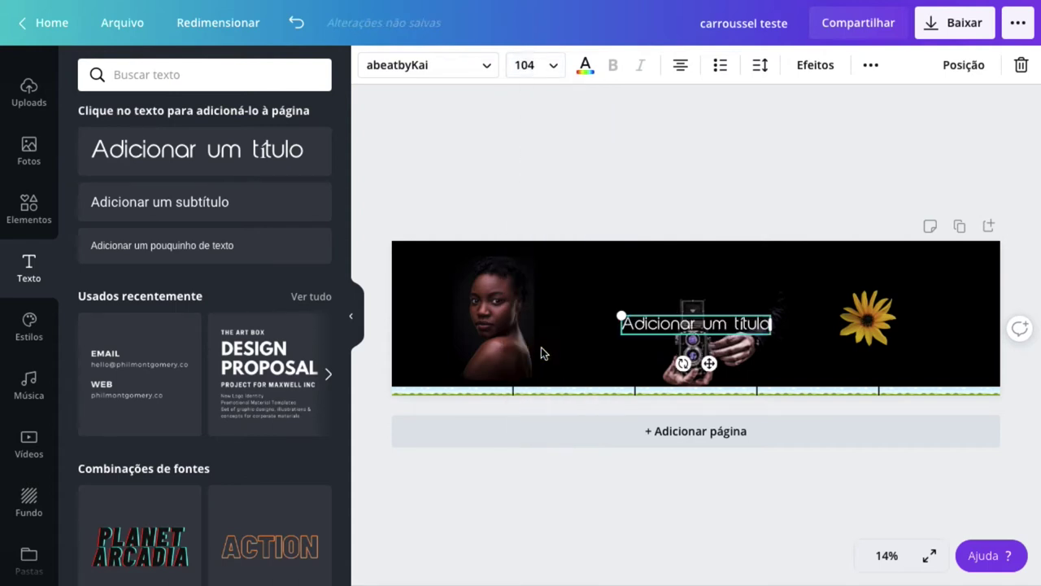
Replace the title's placeholder with "ADICIONE SEU TÍTULO", one word per line
{"action": "left_click", "coordinate": [680, 323]}
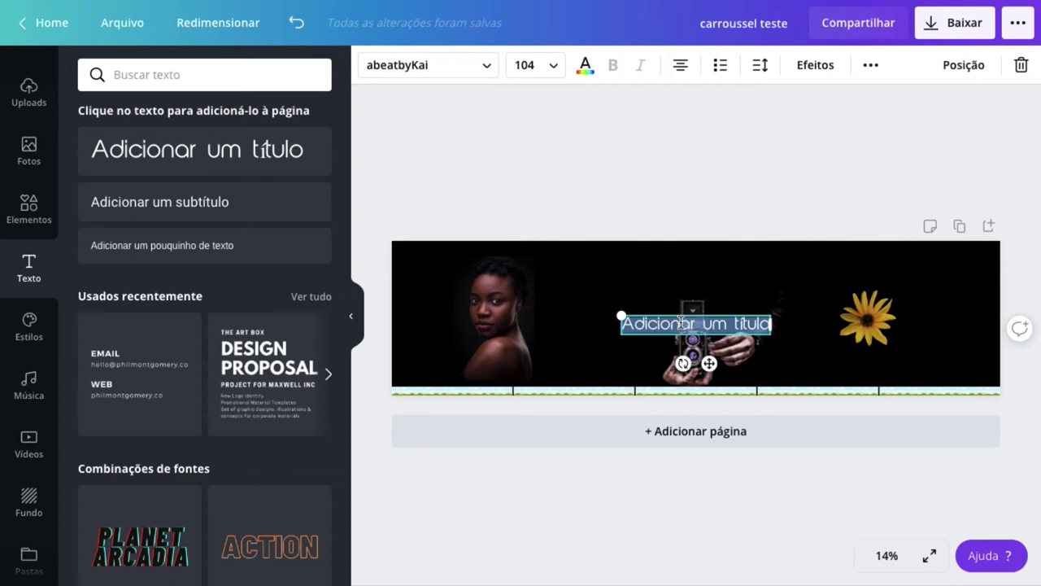
{"action": "key", "text": "BackSpace"}
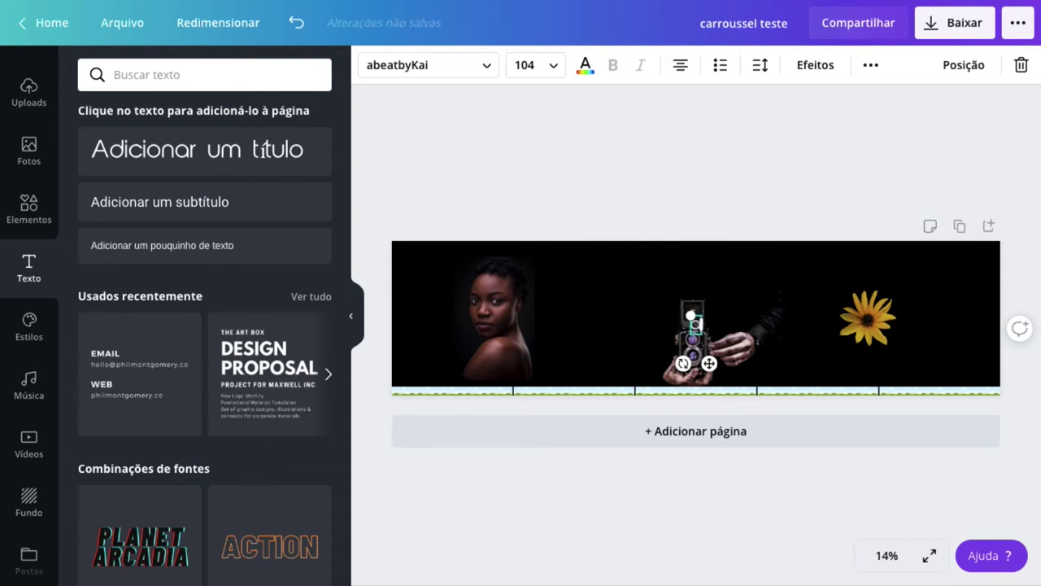
{"action": "type", "text": "ADICIONE SEU"}
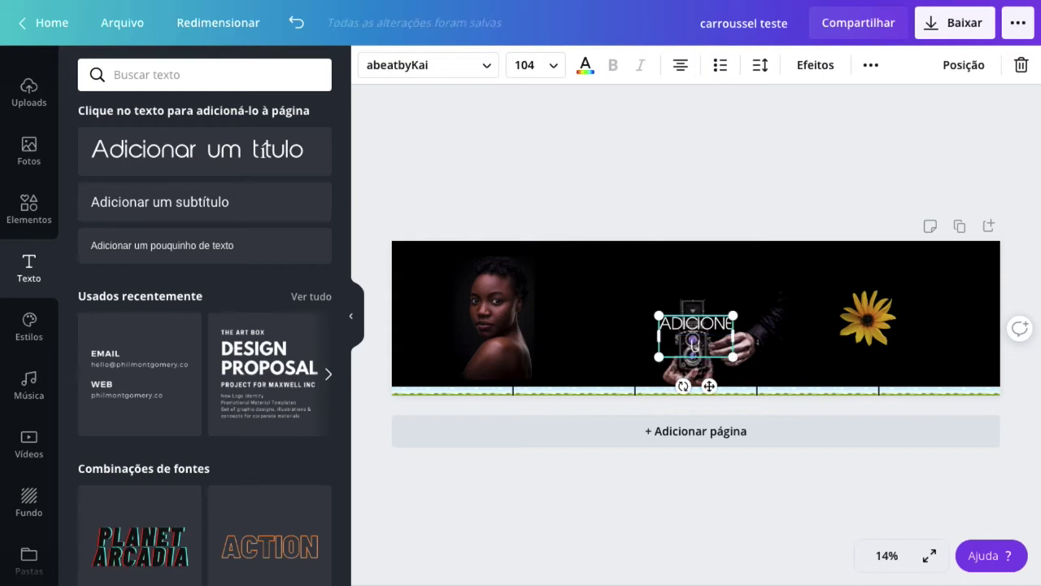
{"action": "key", "text": "Return"}
{"action": "type", "text": "TÍTULO"}
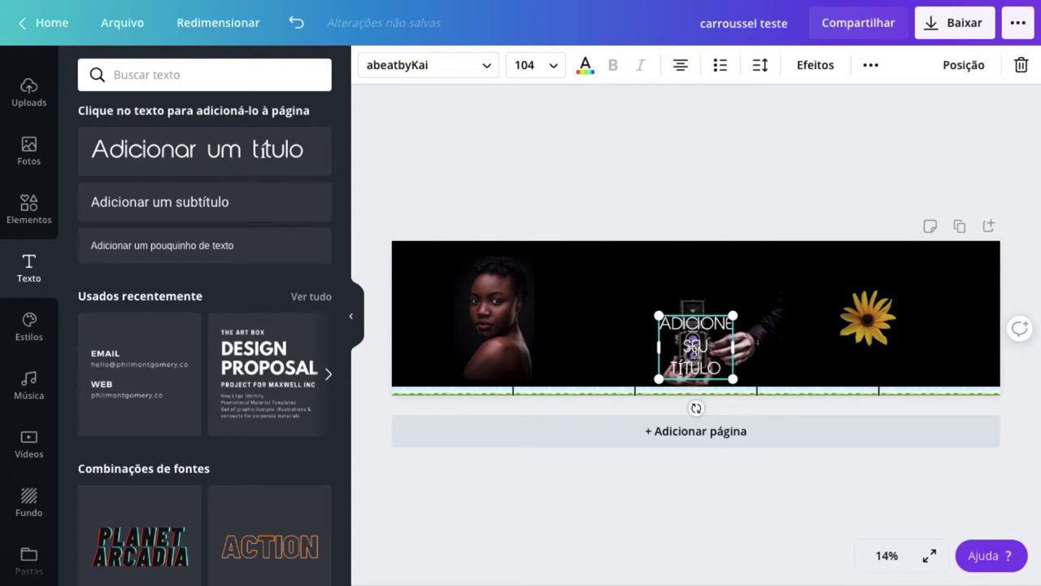
{"action": "left_click", "coordinate": [730, 172]}
Move the title to the upper part of the first slide, beside the woman's portrait, and left-align its text
{"action": "left_click_drag", "start_coordinate": [696, 345], "coordinate": [438, 312]}
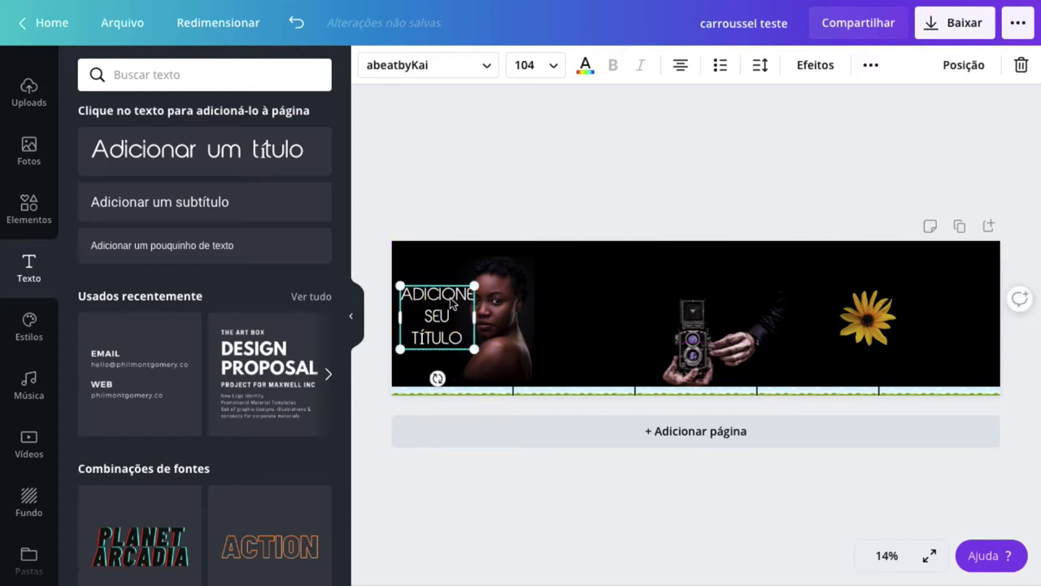
{"action": "left_click", "coordinate": [497, 192]}
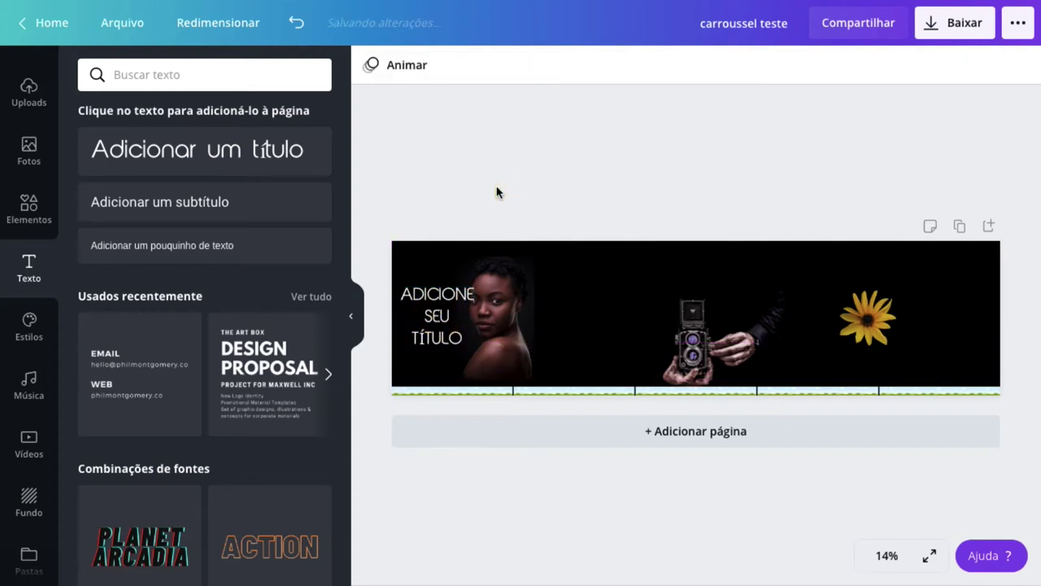
{"action": "left_click", "coordinate": [430, 308]}
{"action": "left_click_drag", "start_coordinate": [428, 309], "coordinate": [429, 280]}
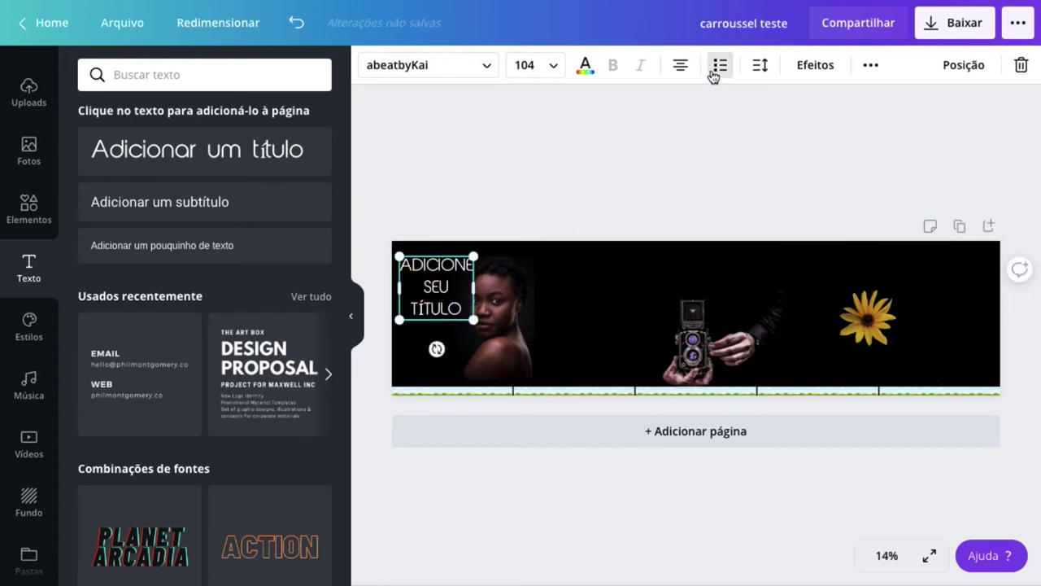
{"action": "left_click", "coordinate": [683, 67]}
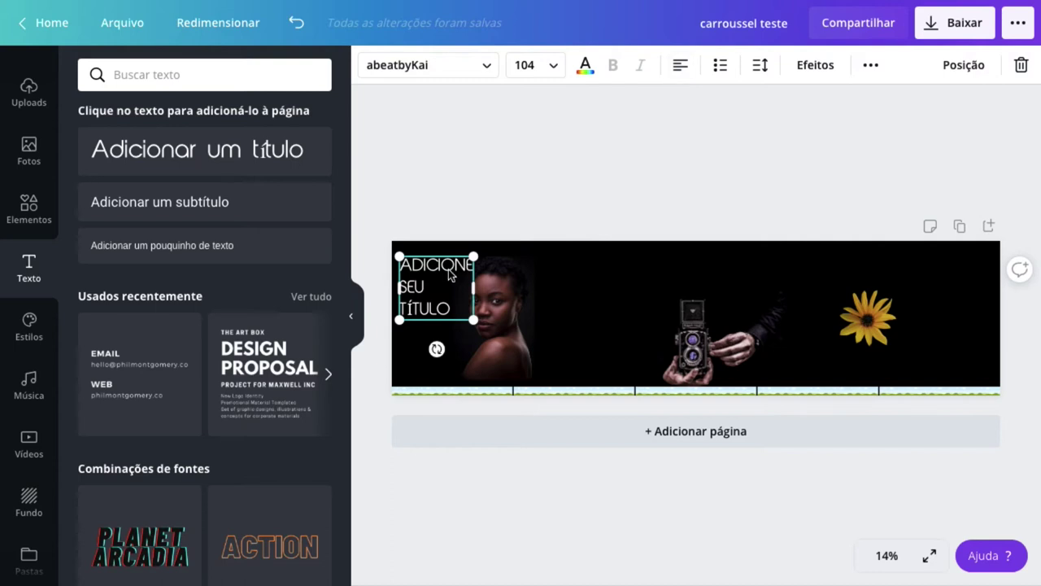
{"action": "left_click", "coordinate": [449, 215]}
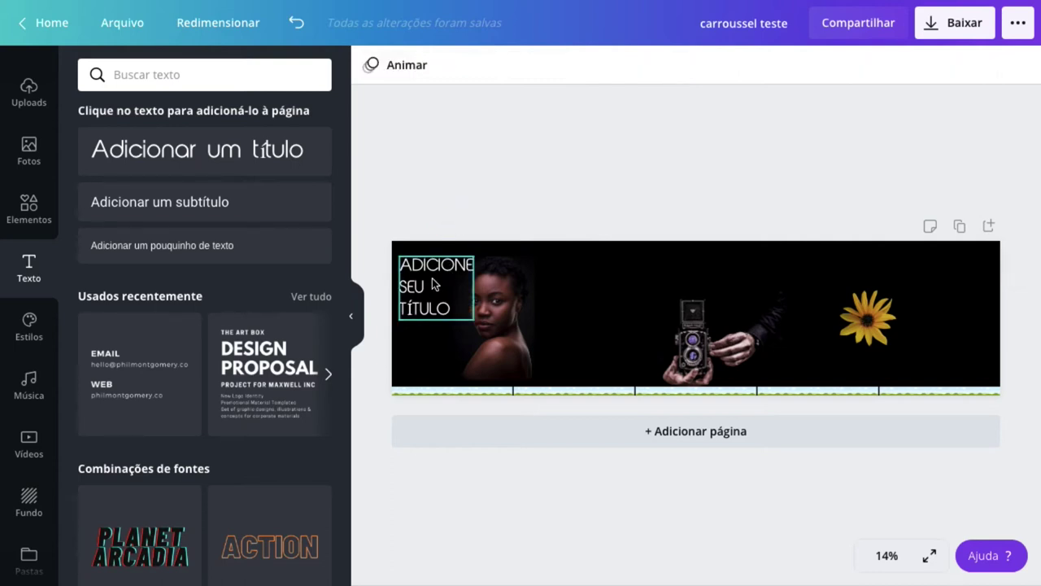
{"action": "left_click_drag", "start_coordinate": [429, 285], "coordinate": [435, 281]}
{"action": "left_click", "coordinate": [421, 209]}
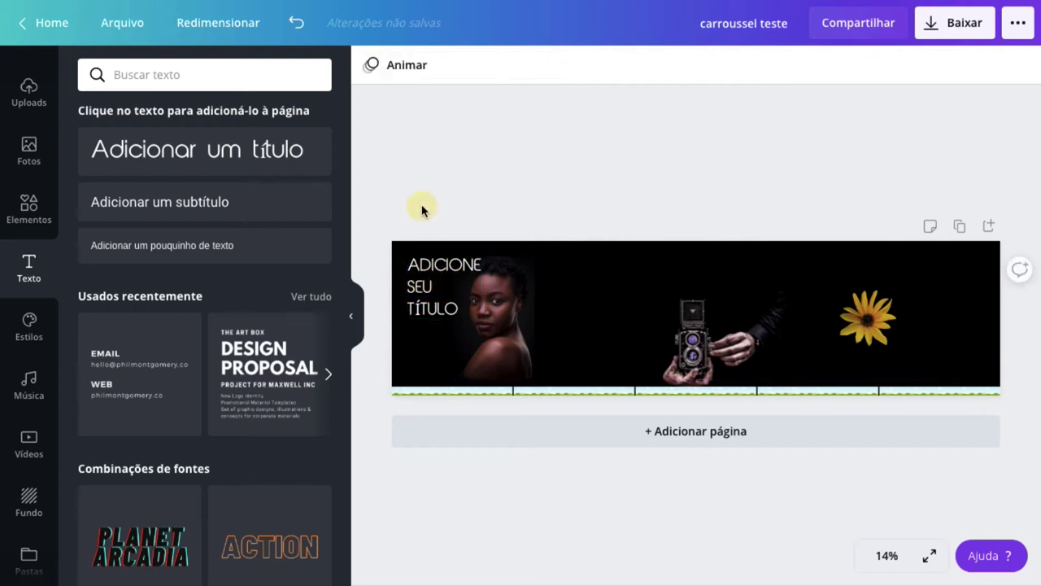
{"action": "left_click", "coordinate": [521, 168]}
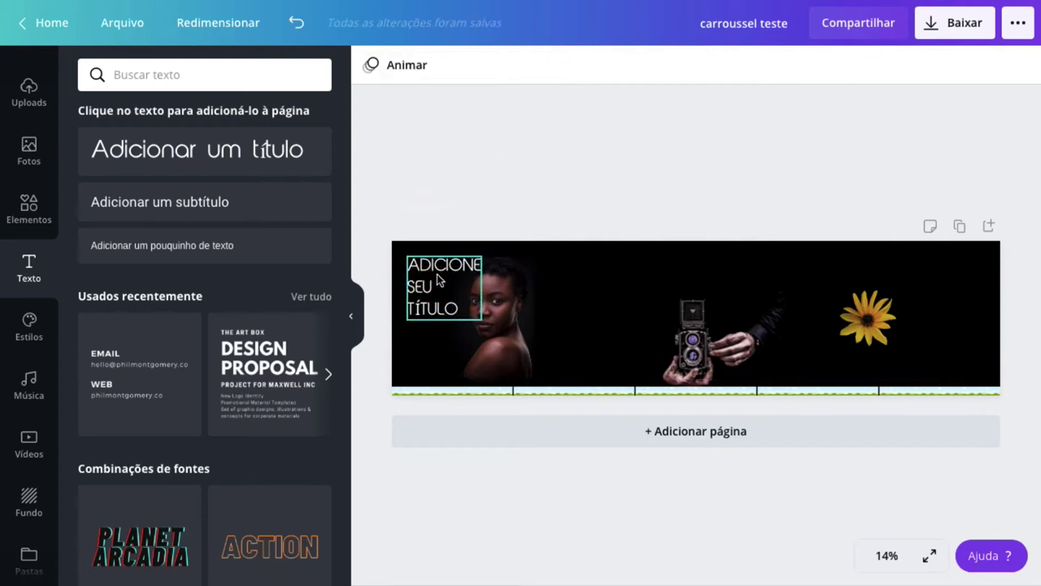
Add a subtitle text box at font size 56 and place it at the lower edge of the first slide, below the title
{"action": "left_click", "coordinate": [186, 204]}
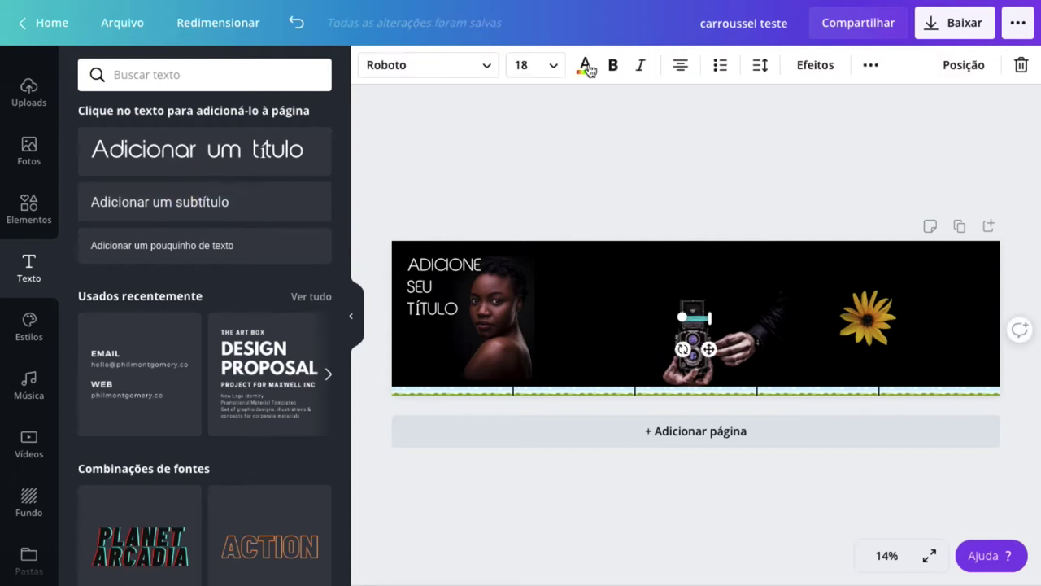
{"action": "left_click", "coordinate": [554, 66]}
{"action": "scroll", "coordinate": [543, 298], "scroll_direction": "down", "scroll_amount": 3}
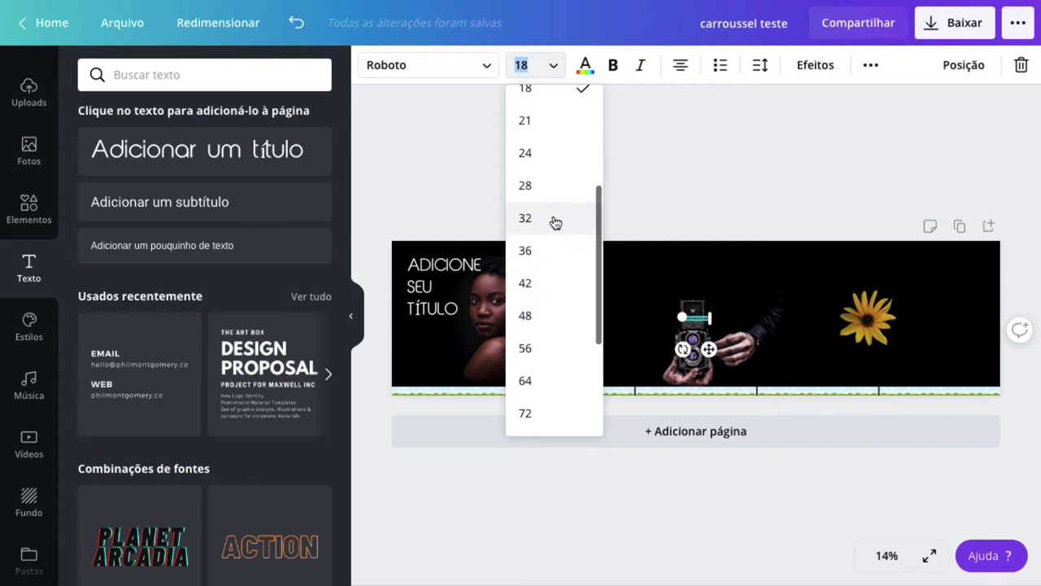
{"action": "left_click", "coordinate": [554, 349]}
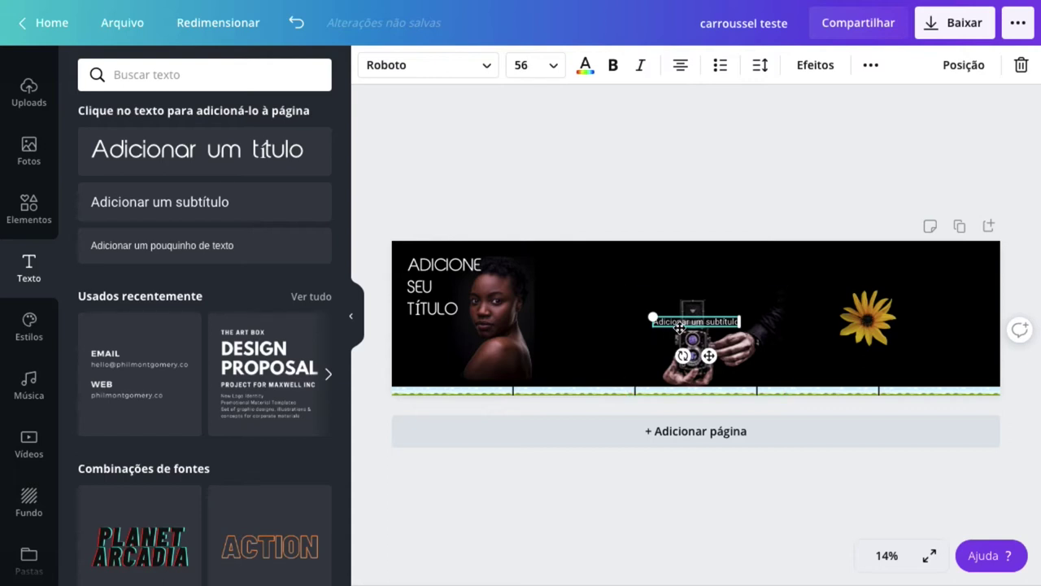
{"action": "left_click_drag", "start_coordinate": [709, 356], "coordinate": [467, 407]}
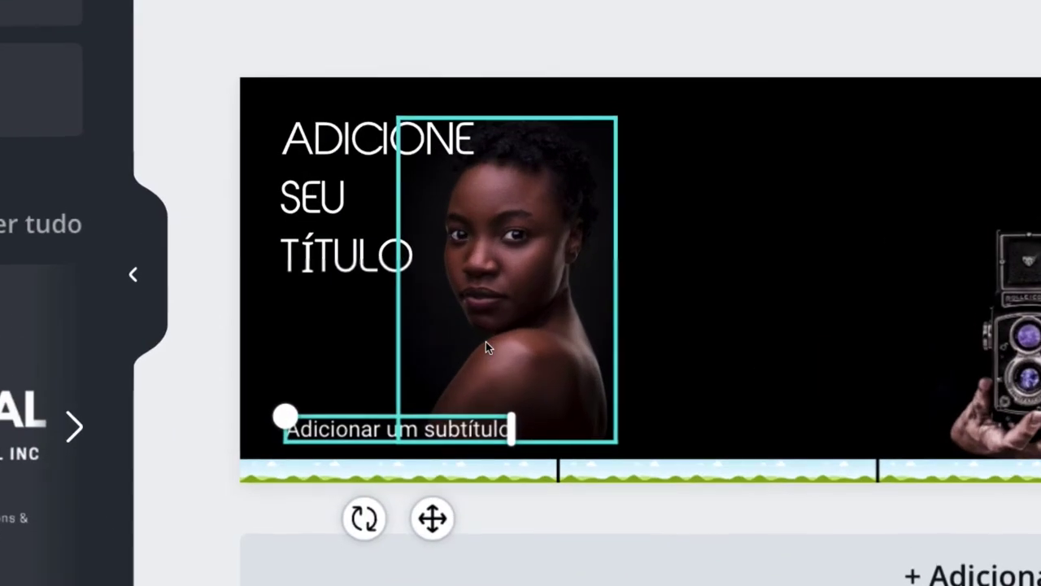
{"action": "left_click", "coordinate": [326, 428]}
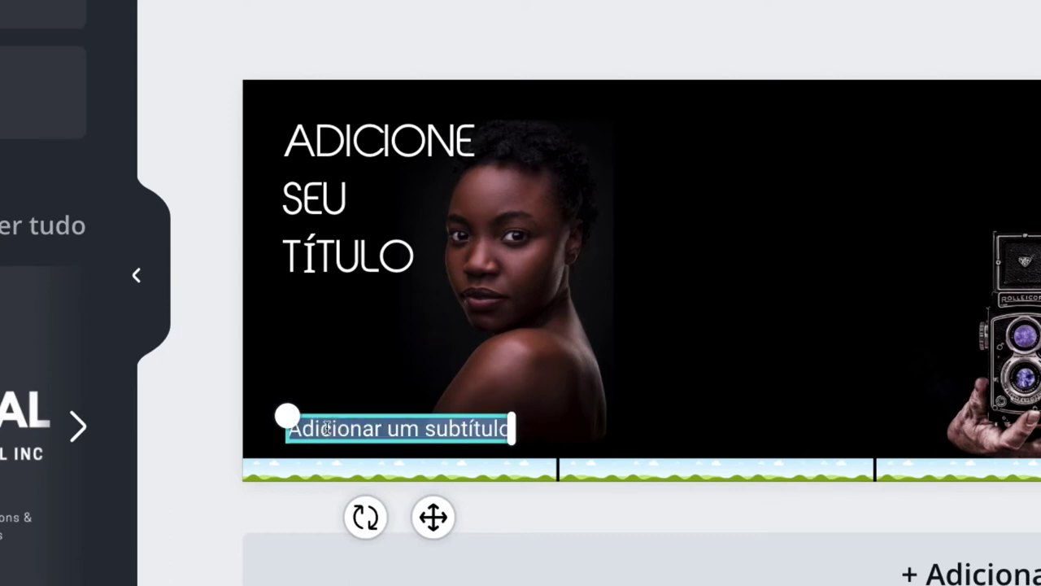
{"action": "type", "text": "a"}
{"action": "type", "text": "seunome"}
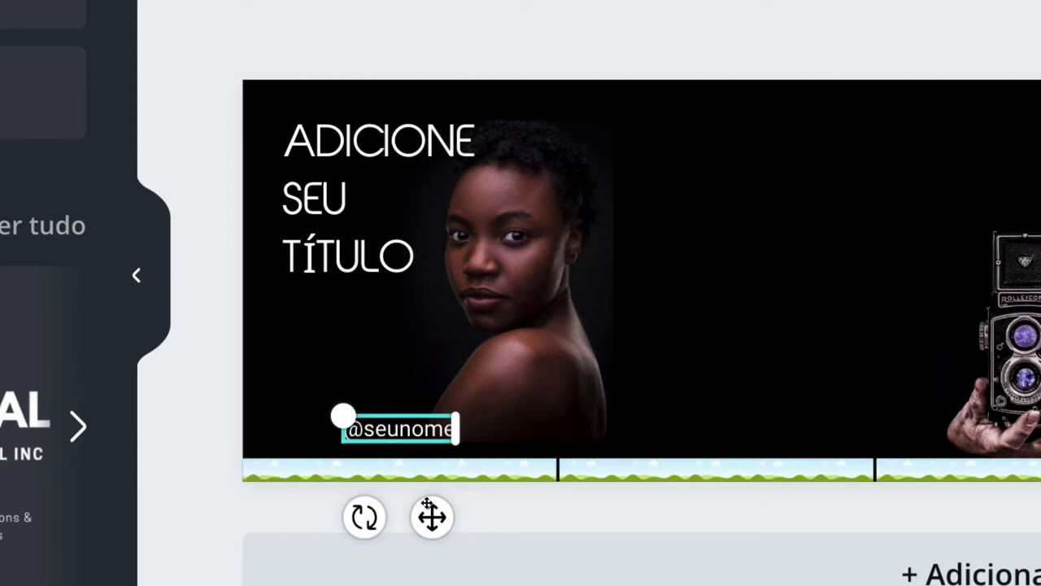
{"action": "left_click_drag", "start_coordinate": [432, 516], "coordinate": [377, 543]}
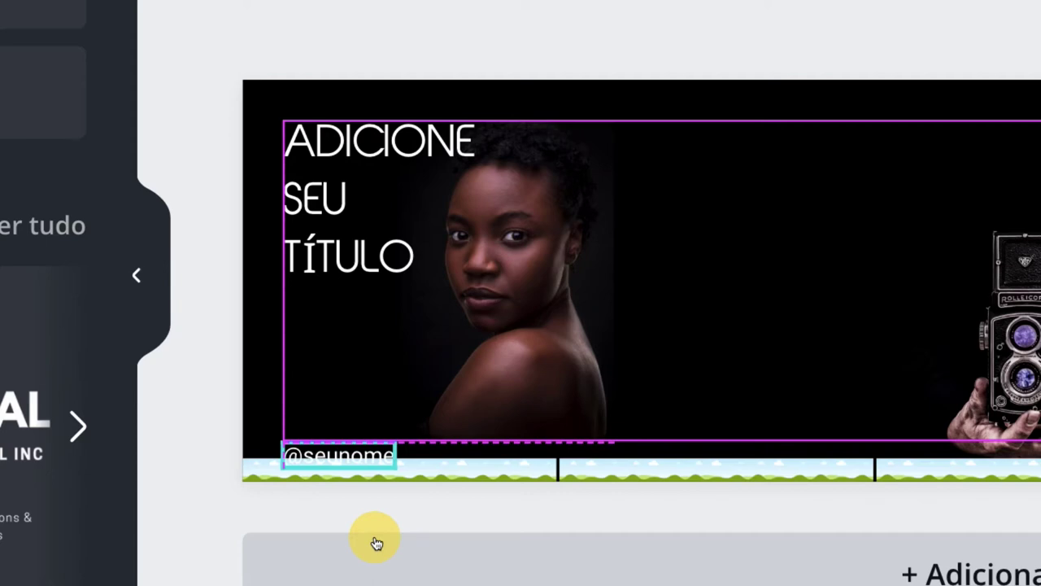
{"action": "left_click_drag", "start_coordinate": [376, 544], "coordinate": [373, 540]}
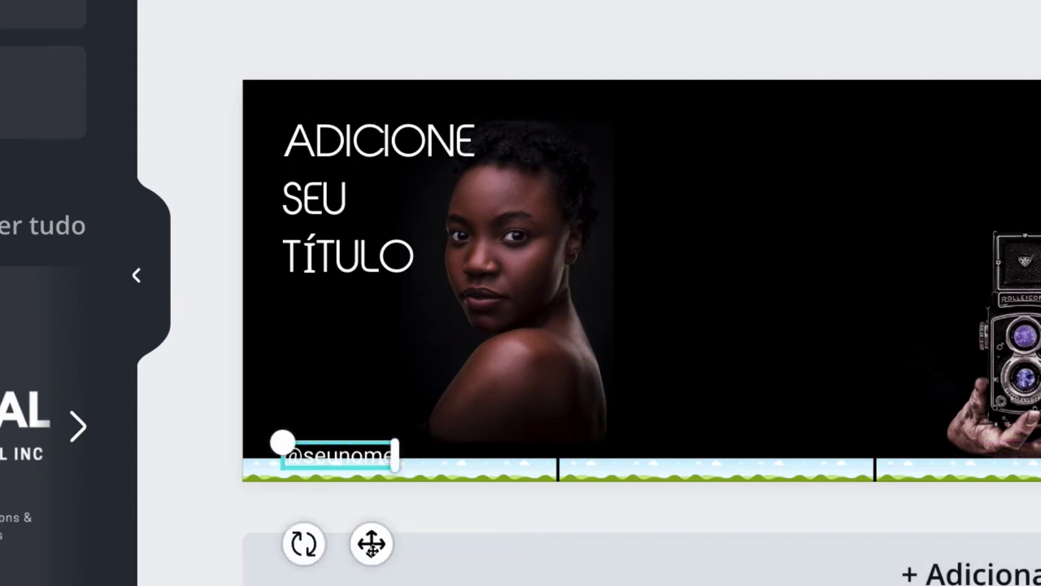
{"action": "left_click", "coordinate": [372, 546]}
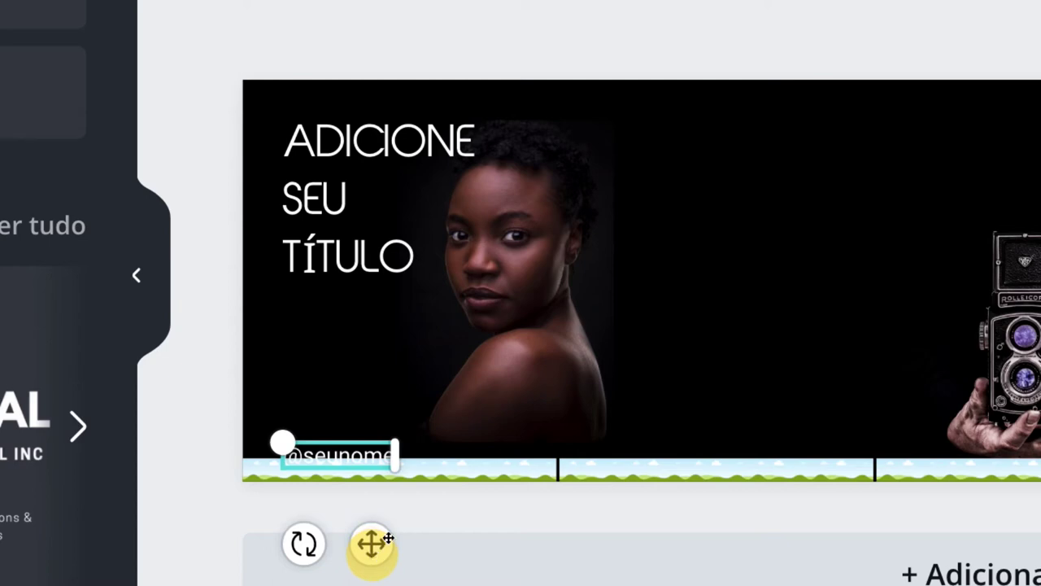
{"action": "left_click_drag", "start_coordinate": [506, 358], "coordinate": [513, 346]}
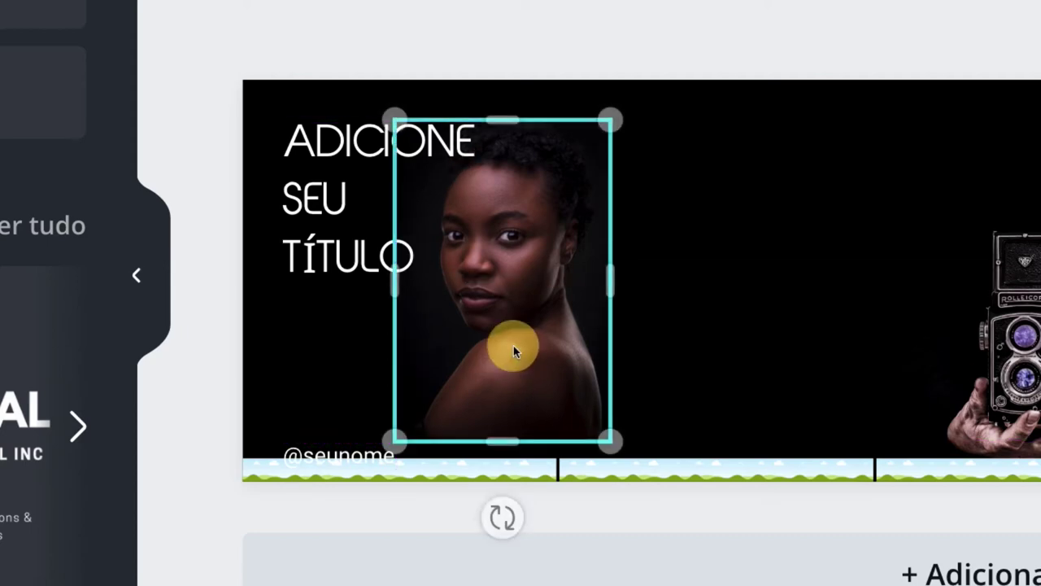
{"action": "left_click", "coordinate": [488, 60]}
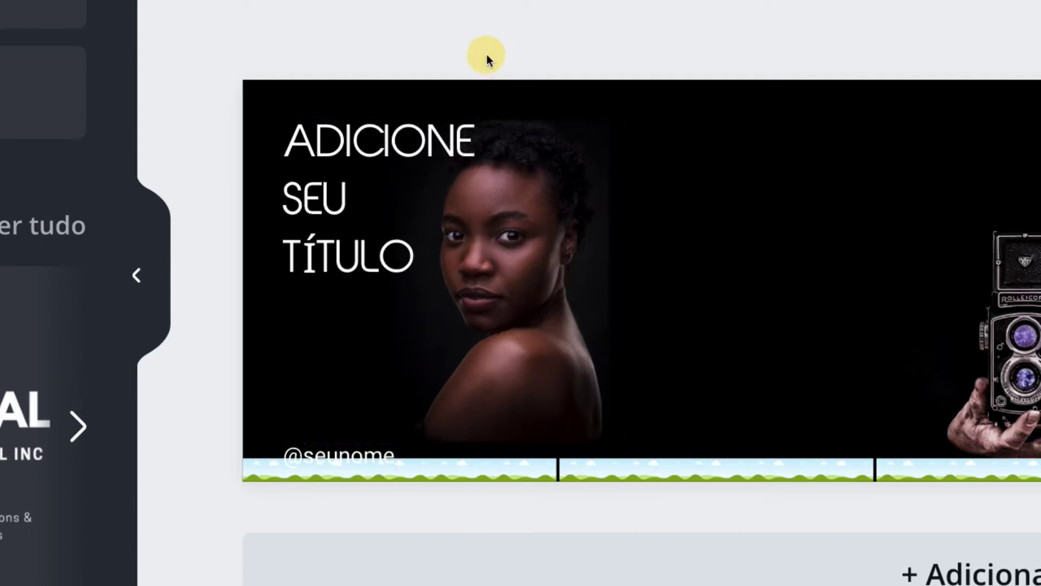
{"action": "left_click", "coordinate": [365, 458]}
{"action": "left_click_drag", "start_coordinate": [364, 458], "coordinate": [366, 459]}
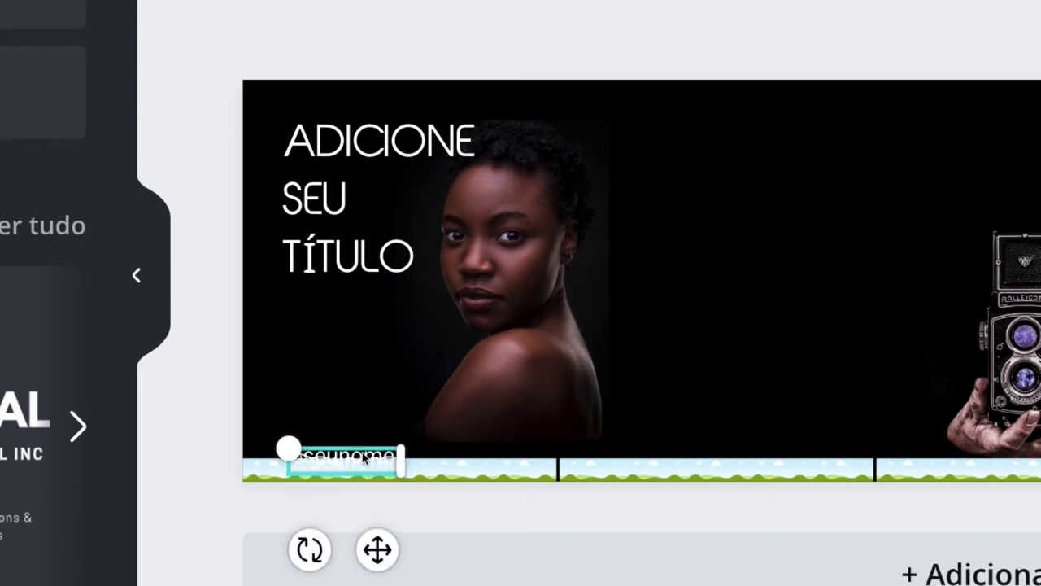
{"action": "left_click_drag", "start_coordinate": [377, 550], "coordinate": [525, 550]}
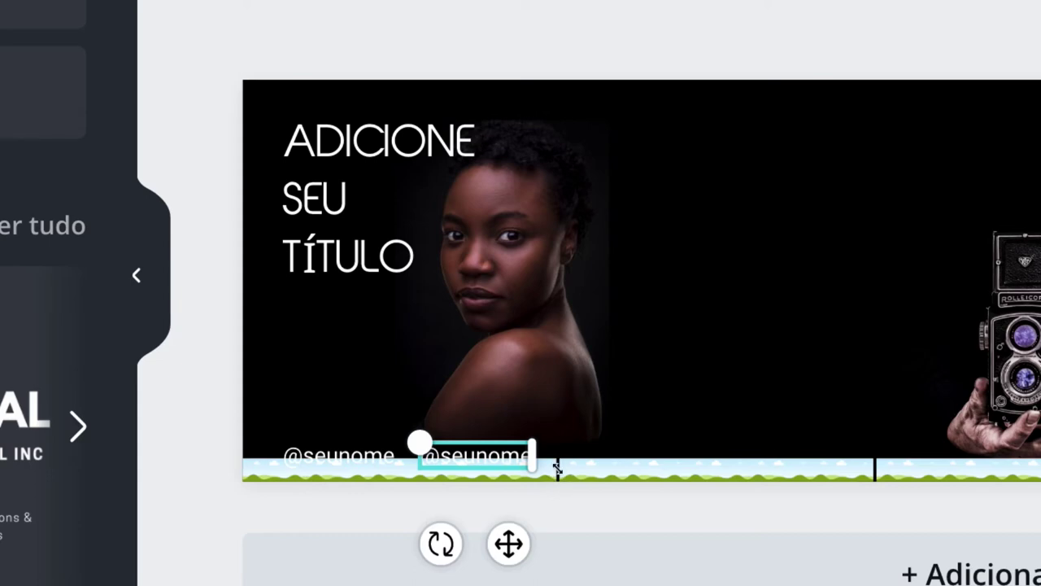
{"action": "double_click", "coordinate": [485, 454]}
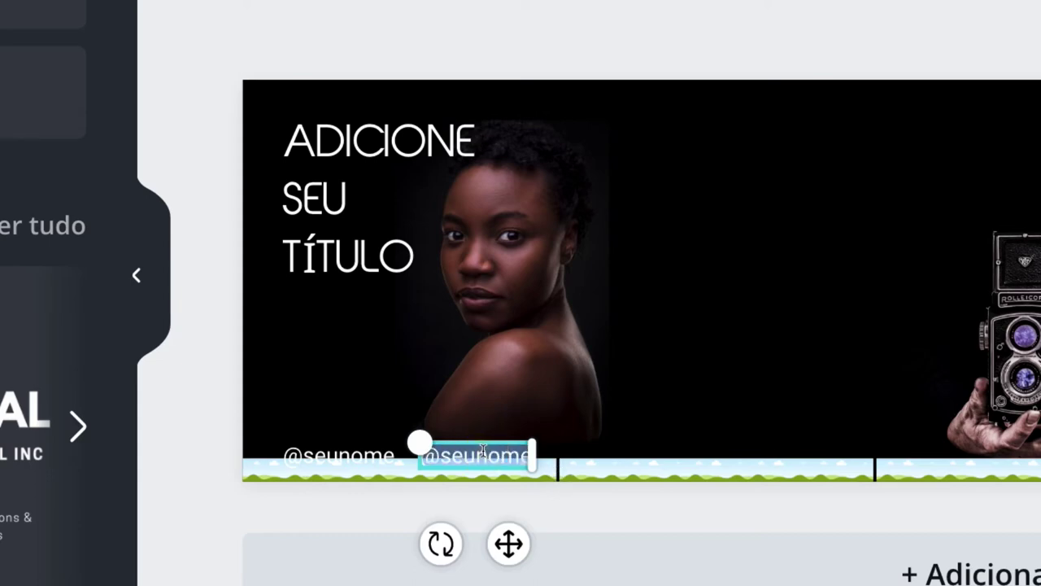
{"action": "type", "text": "AE"}
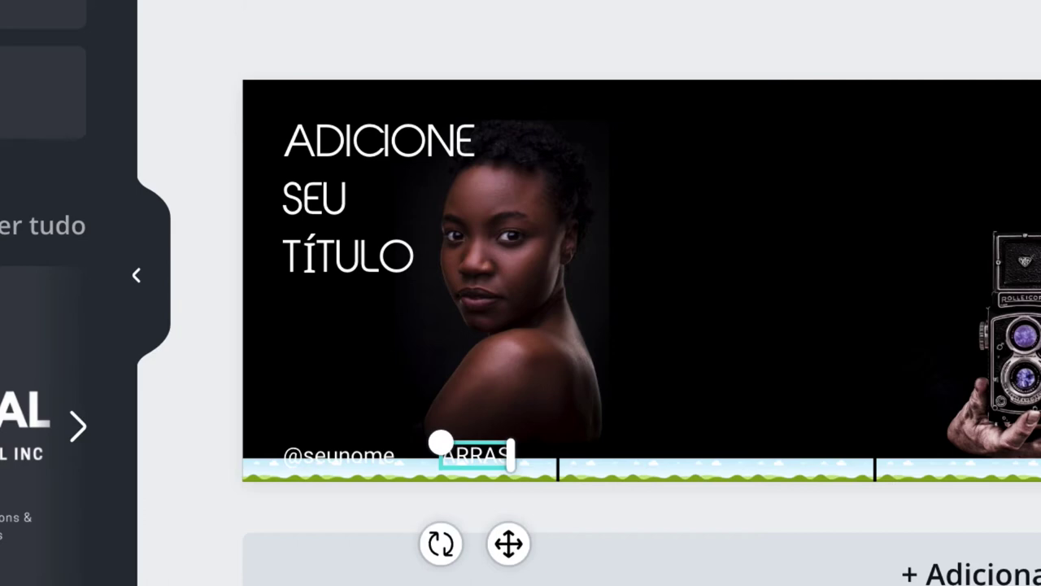
{"action": "left_click_drag", "start_coordinate": [440, 442], "coordinate": [428, 442]}
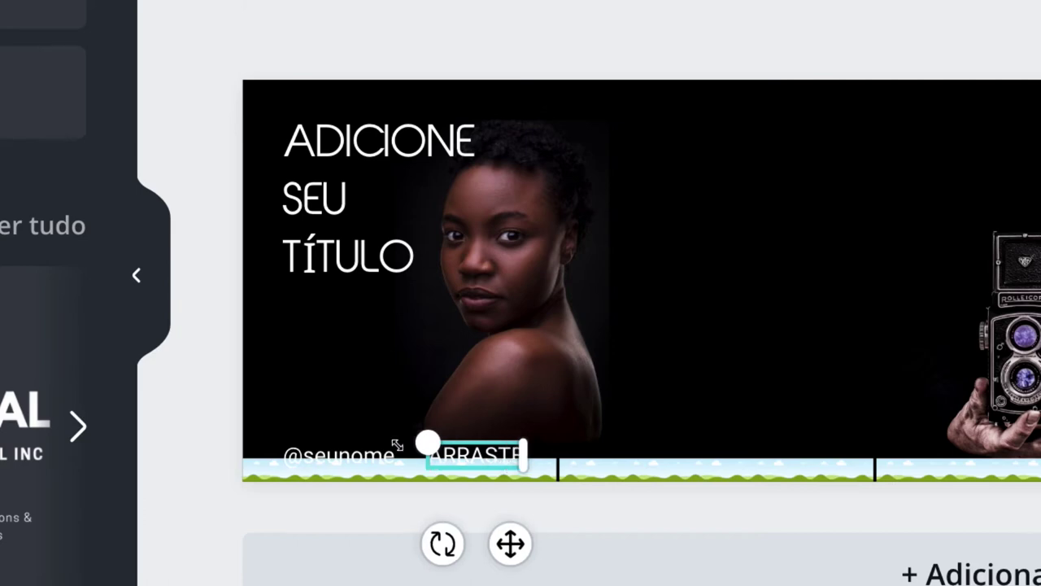
Duplicate the "ARRASTE" text to the top of the first slide, above the title, and change the copy to "01"
{"action": "left_click", "coordinate": [336, 458]}
{"action": "left_click", "coordinate": [466, 456]}
{"action": "left_click", "coordinate": [342, 456]}
{"action": "left_click", "coordinate": [465, 458]}
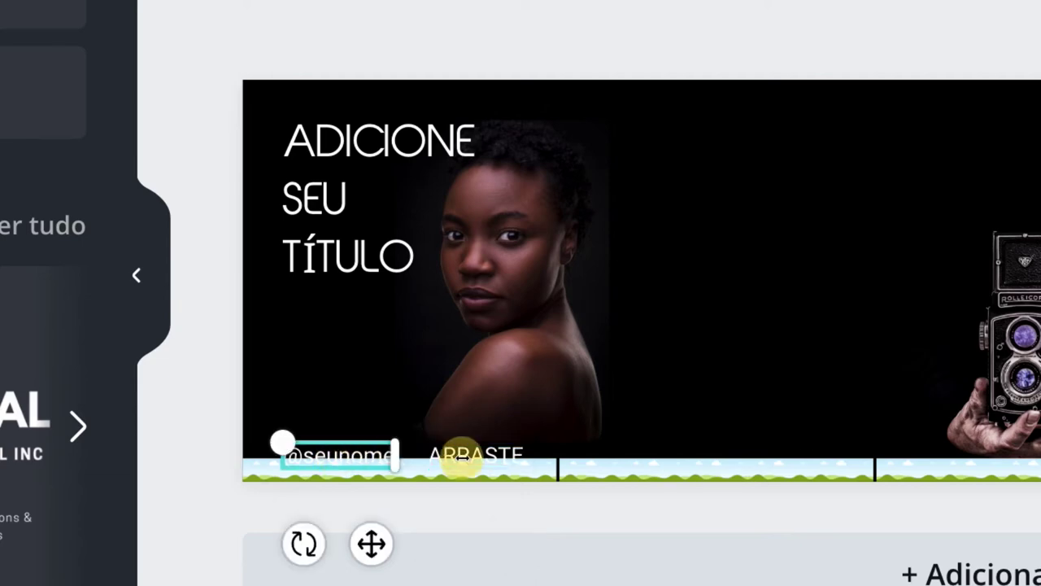
{"action": "left_click", "coordinate": [473, 457]}
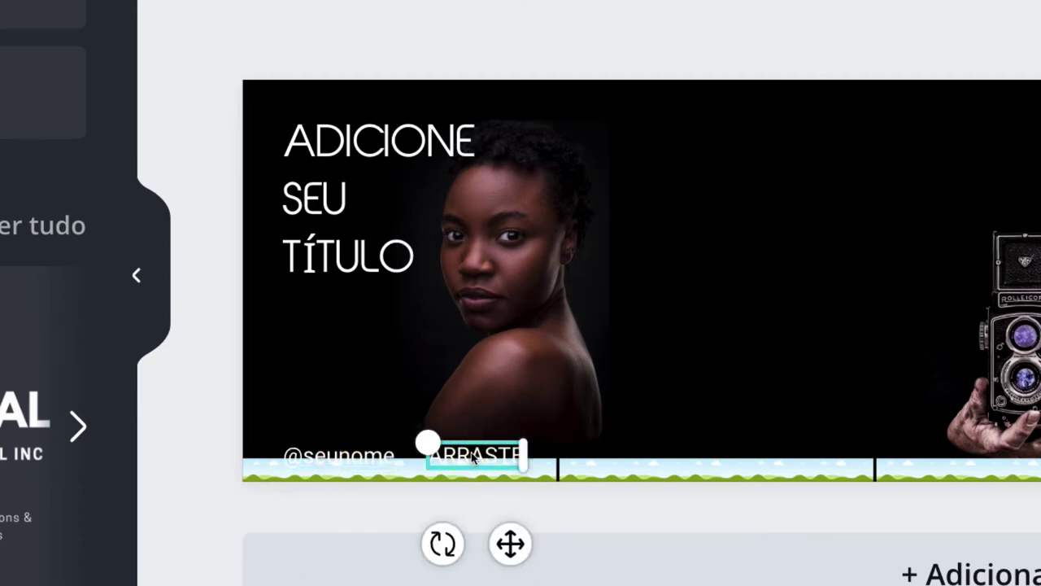
{"action": "left_click_drag", "start_coordinate": [473, 457], "coordinate": [479, 457]}
{"action": "left_click_drag", "start_coordinate": [516, 549], "coordinate": [524, 189]}
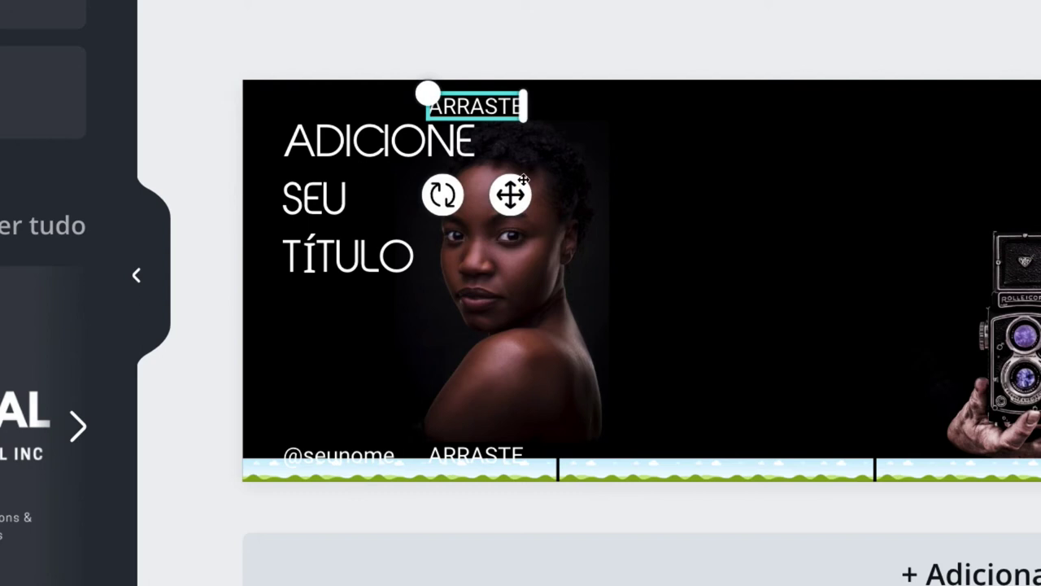
{"action": "double_click", "coordinate": [487, 104]}
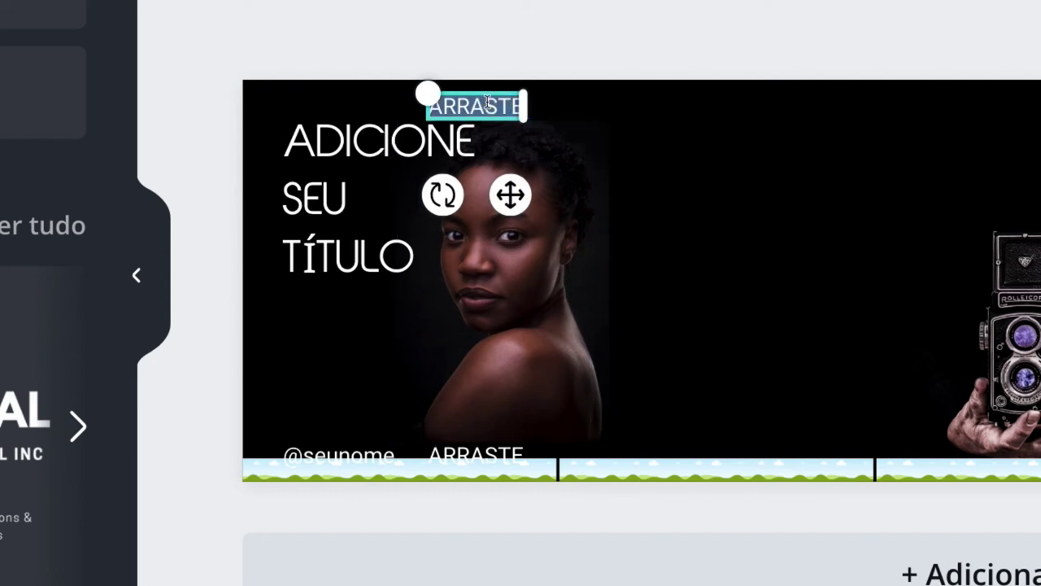
{"action": "type", "text": "01"}
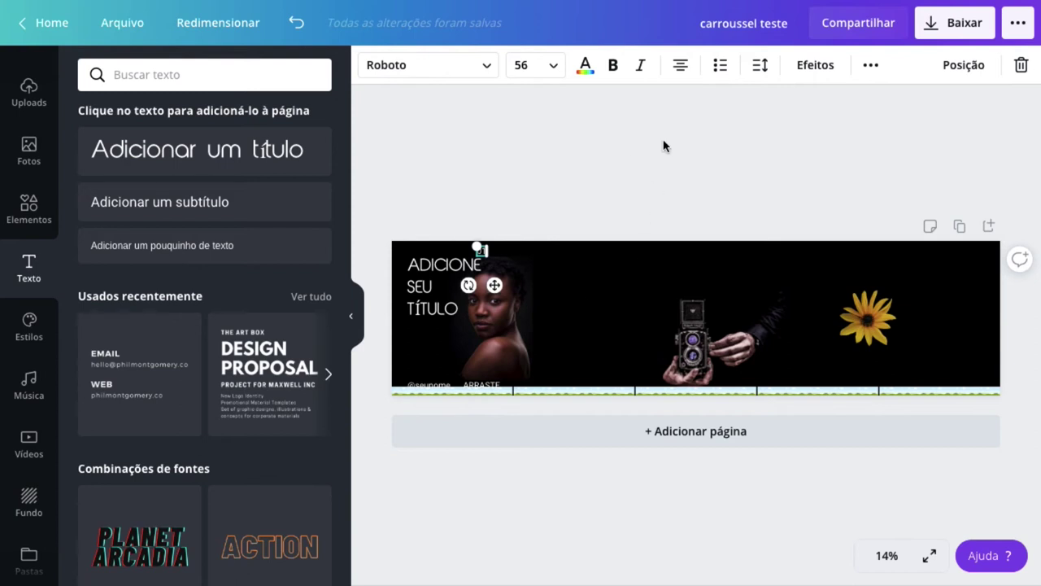
Right-align the text of both the "01" and "ARRASTE" boxes
{"action": "left_click", "coordinate": [682, 67]}
{"action": "left_click", "coordinate": [683, 68]}
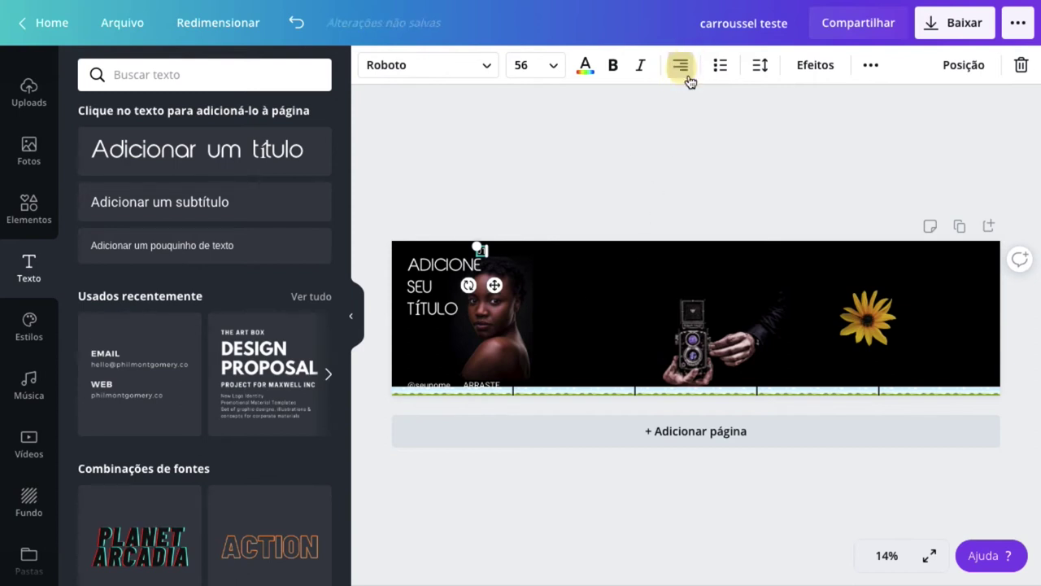
{"action": "left_click", "coordinate": [480, 386]}
{"action": "left_click", "coordinate": [682, 66]}
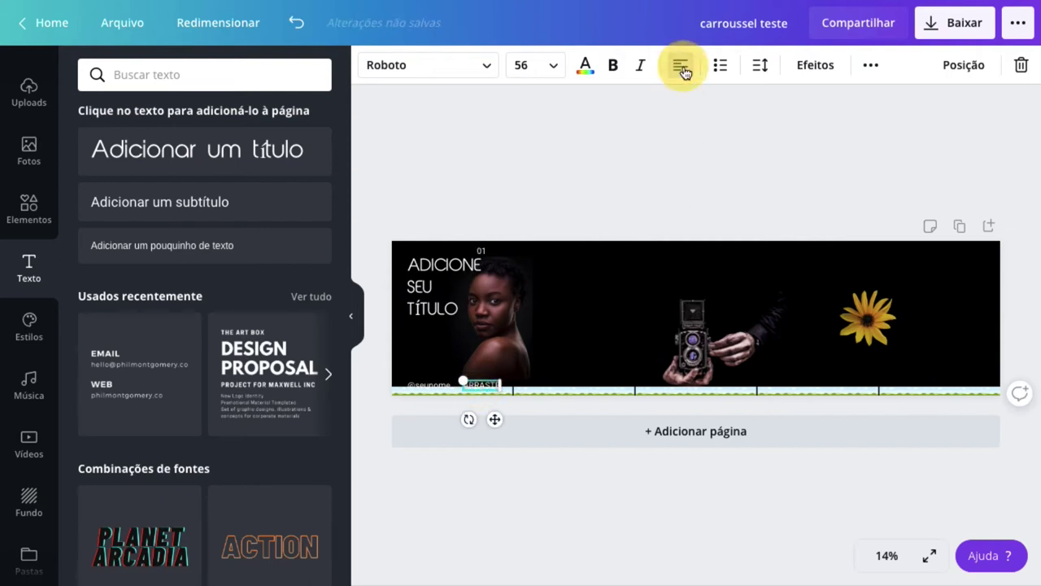
{"action": "left_click", "coordinate": [682, 69]}
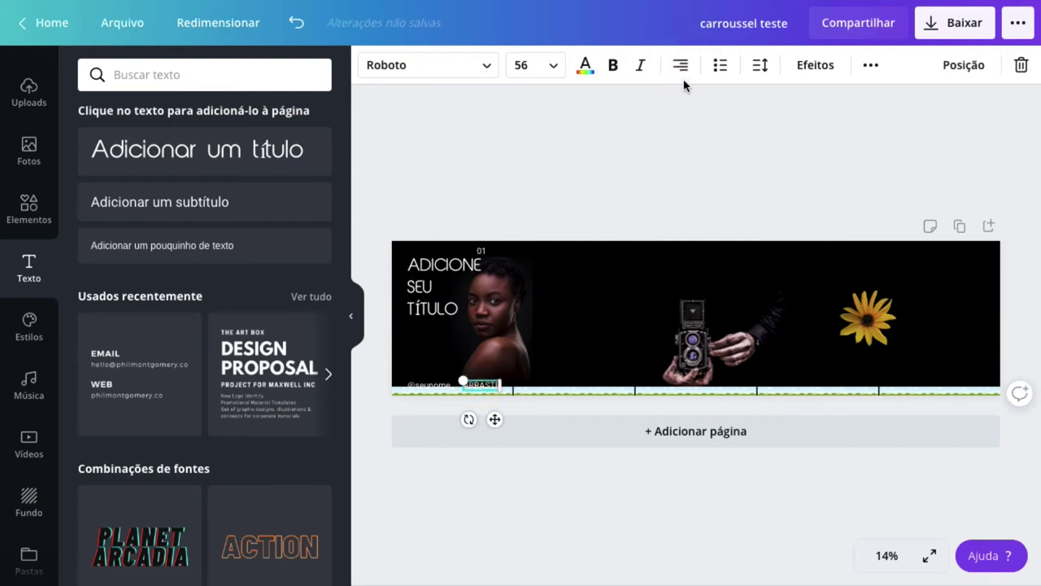
Move the "01" text sideways so its right edge lines up with the "ARRASTE" text at the slide's lower edge
{"action": "left_click", "coordinate": [481, 250]}
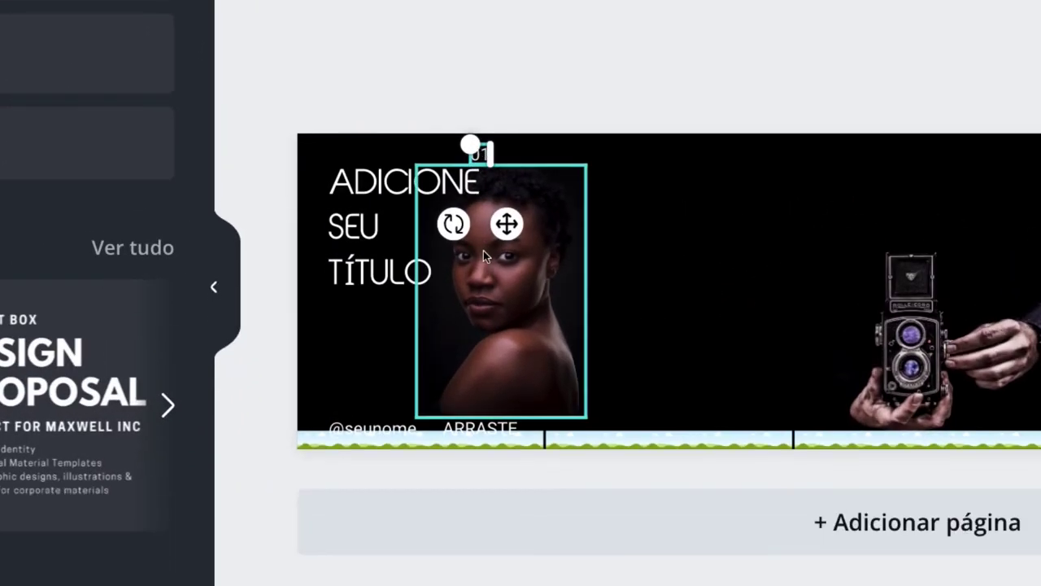
{"action": "left_click_drag", "start_coordinate": [507, 225], "coordinate": [534, 224]}
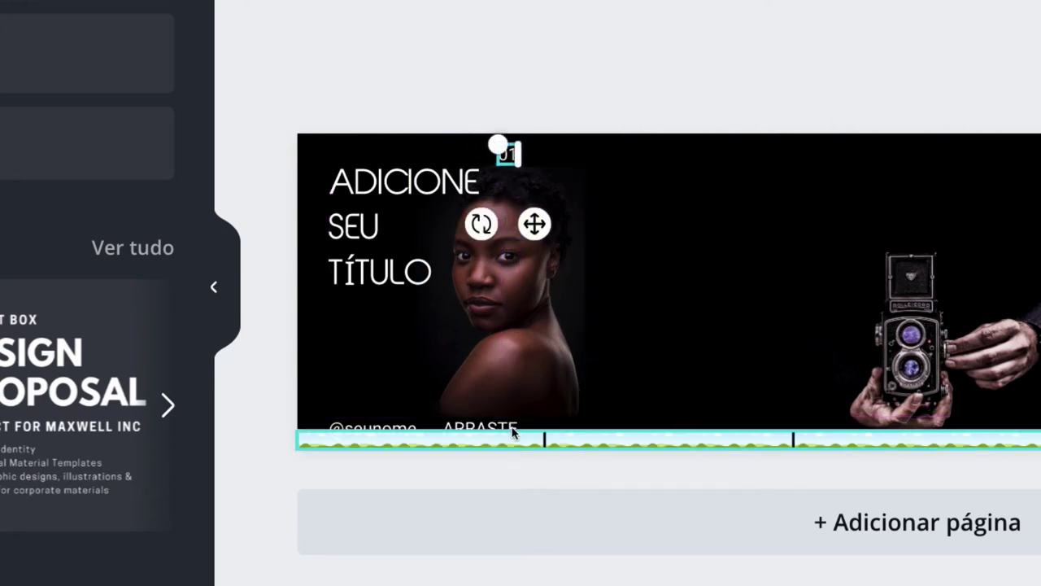
{"action": "mouse_move", "coordinate": [533, 225]}
{"action": "left_mouse_down"}
{"action": "mouse_move", "coordinate": [526, 230]}
{"action": "mouse_move", "coordinate": [534, 225]}
{"action": "left_mouse_up"}
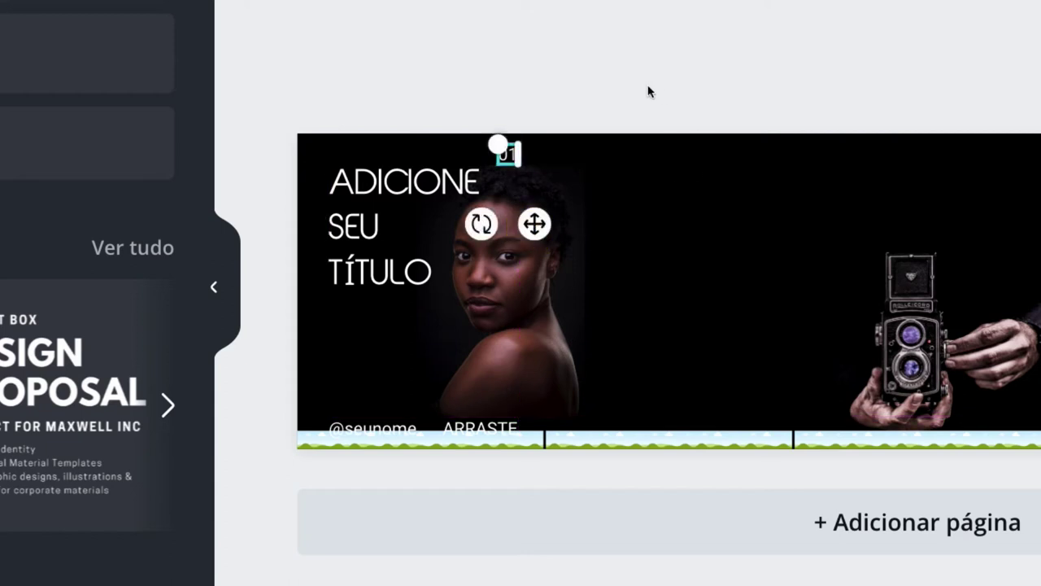
Duplicate the title onto the second slide and change the copy to "ADICIONE MAIS TEXTO", one word per line
{"action": "left_click", "coordinate": [352, 220]}
{"action": "left_click_drag", "start_coordinate": [352, 219], "coordinate": [675, 333]}
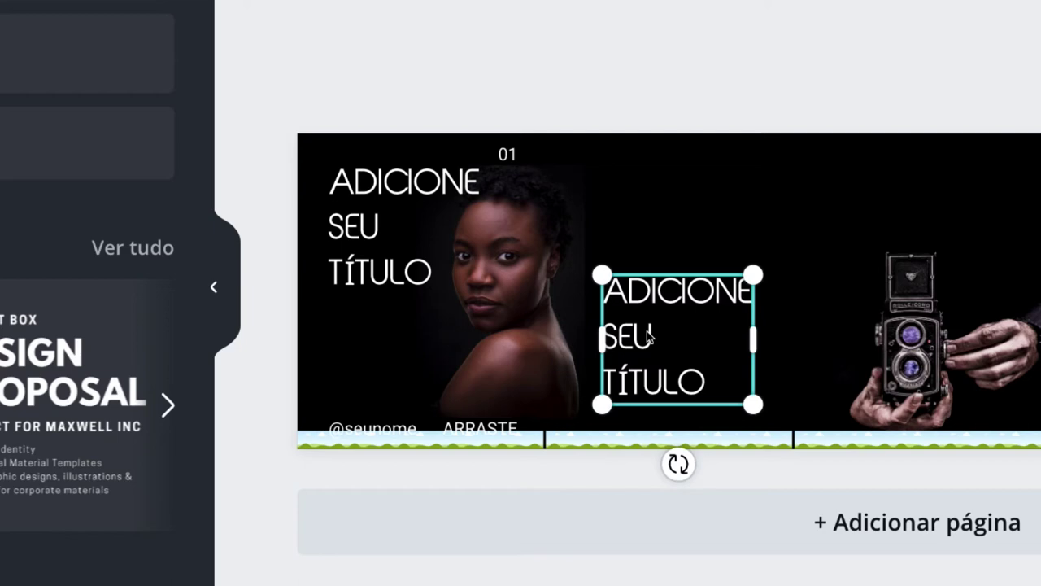
{"action": "double_click", "coordinate": [647, 380]}
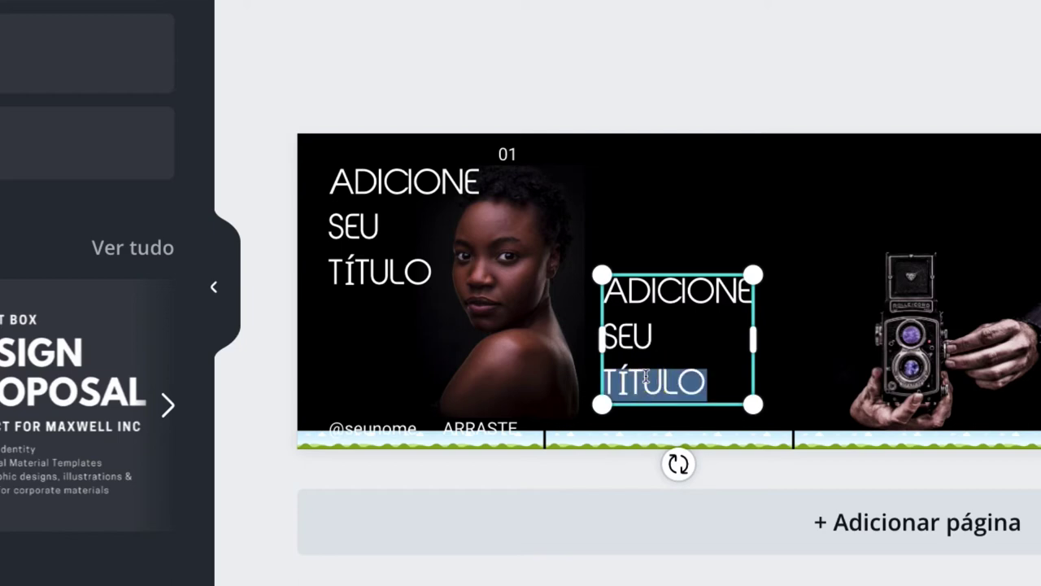
{"action": "key", "text": "BackSpace"}
{"action": "key", "text": "BackSpace"}
{"action": "key", "text": "BackSpace"}
{"action": "key", "text": "BackSpace"}
{"action": "key", "text": "BackSpace"}
{"action": "type", "text": "MAI"}
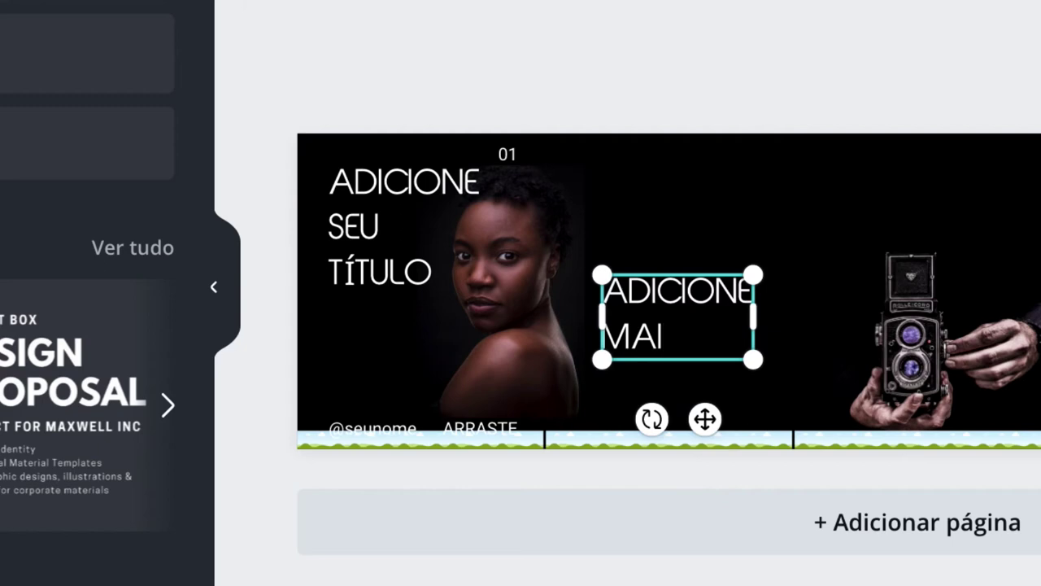
{"action": "type", "text": "S"}
{"action": "key", "text": "Return"}
{"action": "type", "text": "TEXT"}
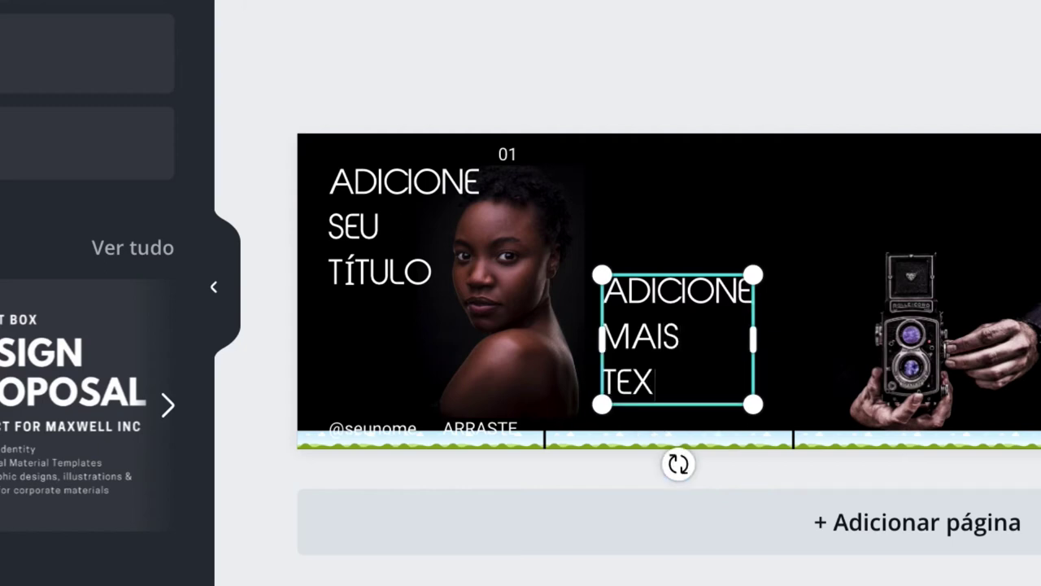
{"action": "type", "text": "O"}
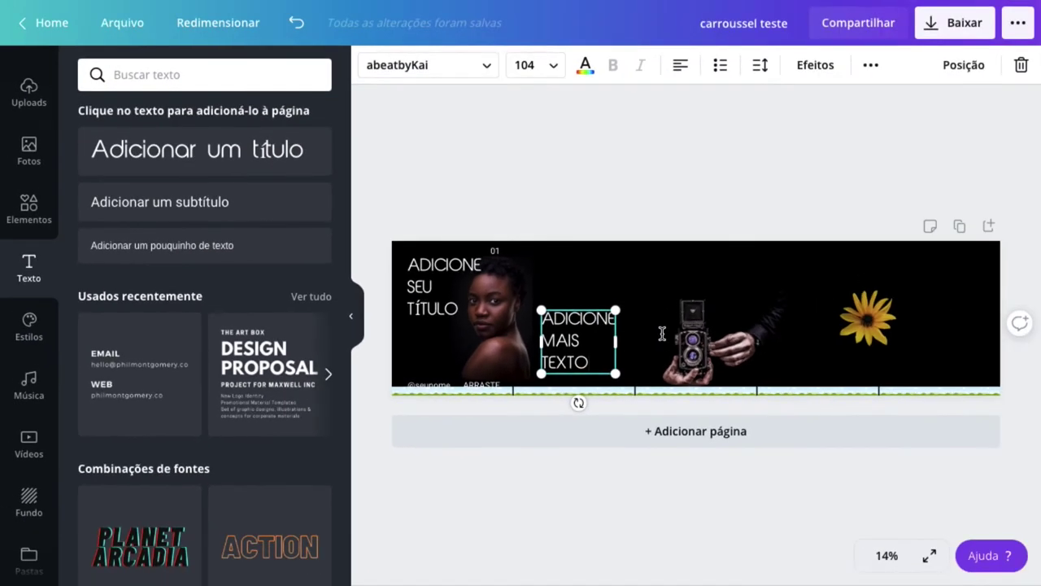
Set the line height of the "ADICIONE MAIS TEXTO" text on the second slide to 1
{"action": "left_click", "coordinate": [672, 456]}
{"action": "left_click", "coordinate": [578, 333]}
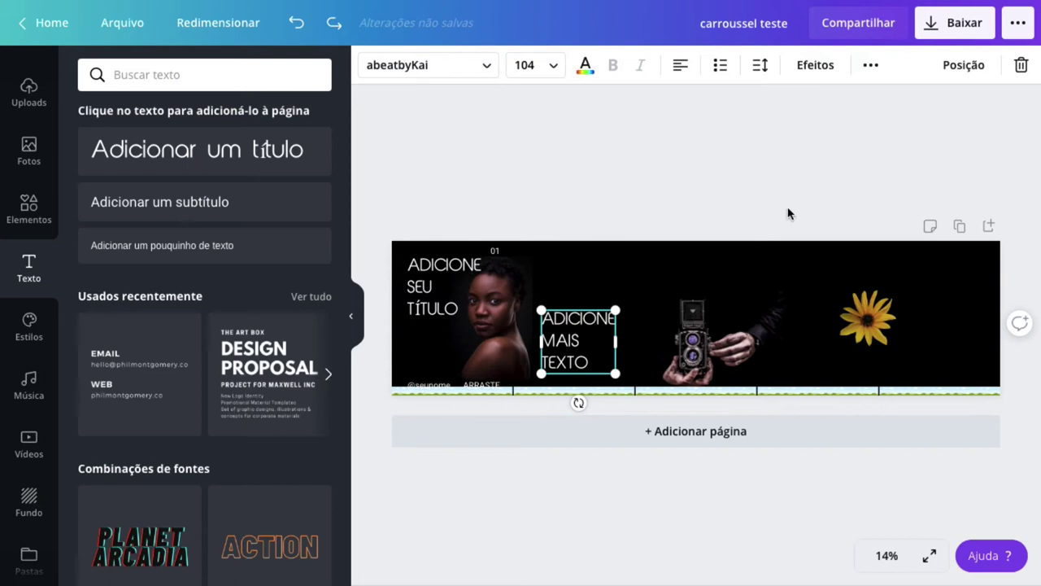
{"action": "left_click", "coordinate": [763, 72]}
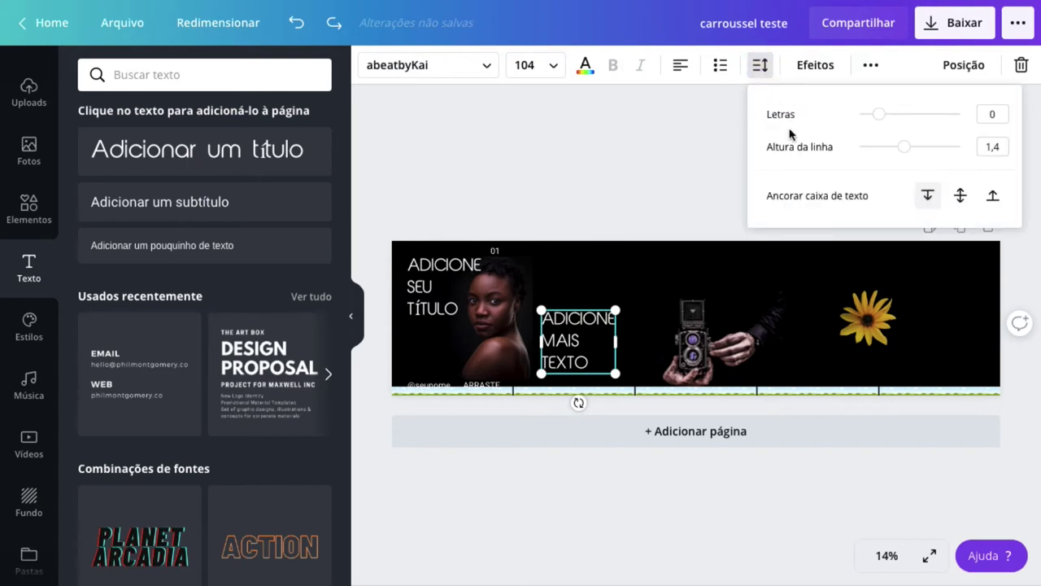
{"action": "left_click_drag", "start_coordinate": [909, 154], "coordinate": [887, 153]}
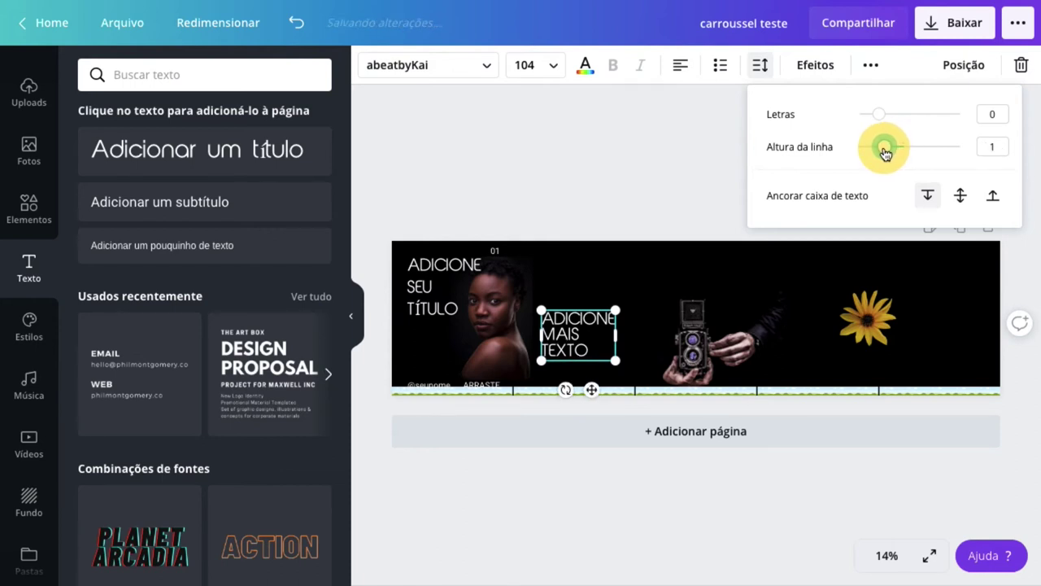
{"action": "left_click_drag", "start_coordinate": [886, 154], "coordinate": [885, 153]}
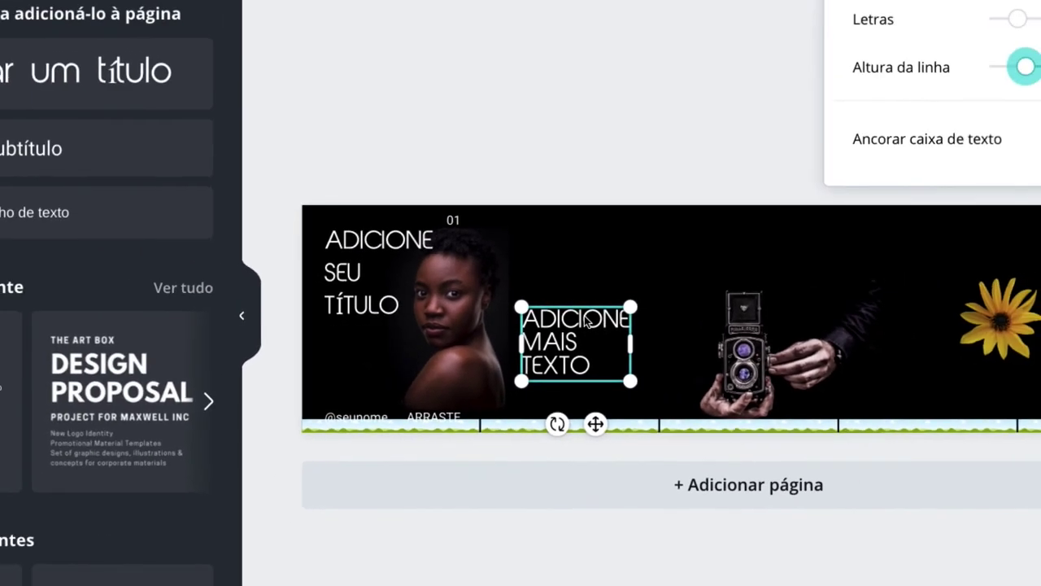
{"action": "left_click", "coordinate": [616, 118]}
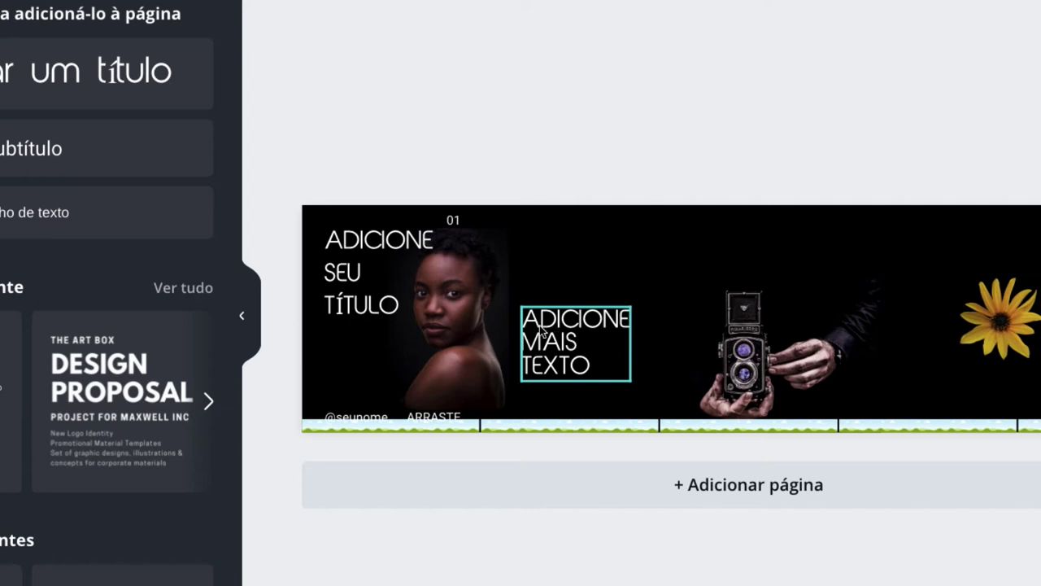
Widen the letter spacing of the "ADICIONE MAIS TEXTO" text on the second slide
{"action": "left_click", "coordinate": [588, 331]}
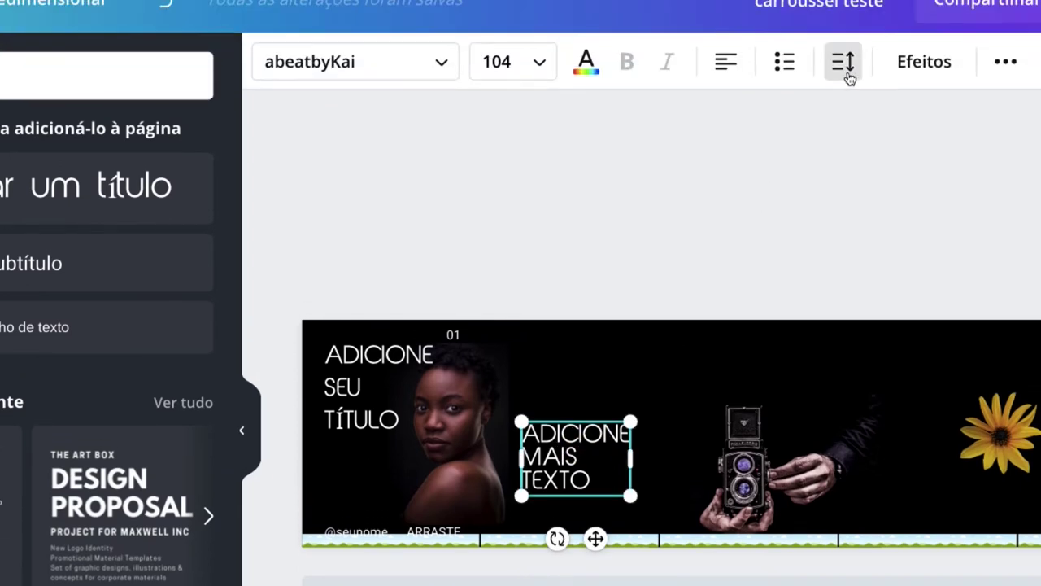
{"action": "left_click", "coordinate": [844, 63]}
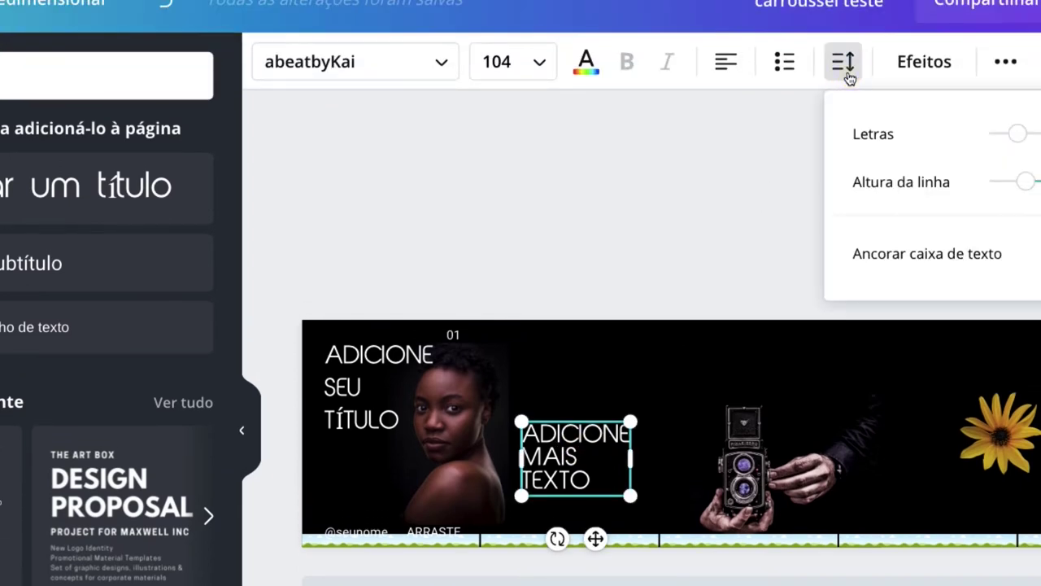
{"action": "left_click_drag", "start_coordinate": [1019, 138], "coordinate": [1038, 132]}
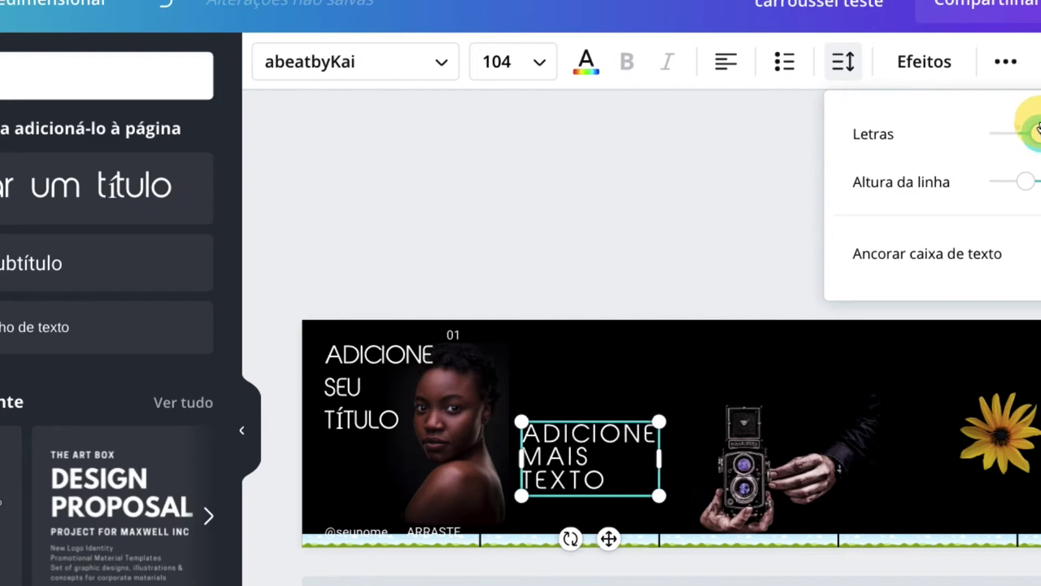
{"action": "left_click_drag", "start_coordinate": [1038, 129], "coordinate": [1038, 130]}
{"action": "left_click", "coordinate": [691, 194]}
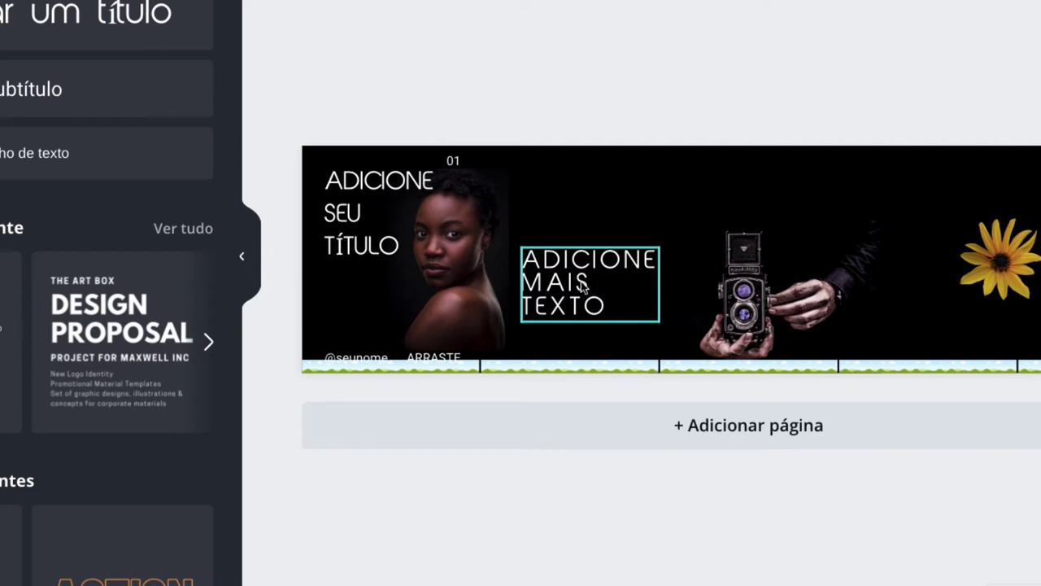
Shift the "ADICIONE MAIS TEXTO" text slightly down and toward the portrait photo on the second slide
{"action": "left_click", "coordinate": [581, 454]}
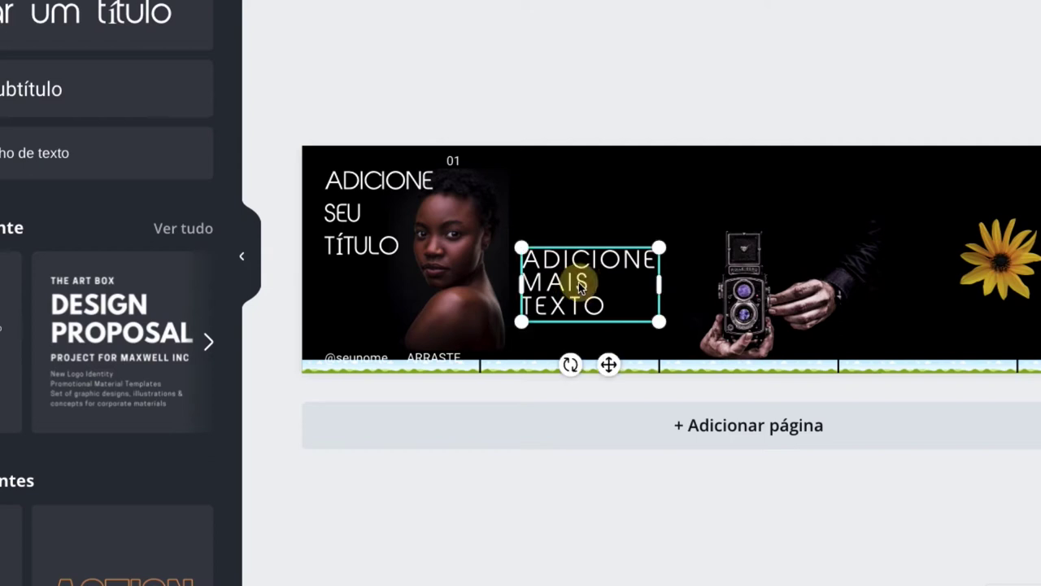
{"action": "mouse_move", "coordinate": [609, 364]}
{"action": "left_mouse_down"}
{"action": "mouse_move", "coordinate": [630, 356]}
{"action": "mouse_move", "coordinate": [633, 366]}
{"action": "mouse_move", "coordinate": [605, 361]}
{"action": "mouse_move", "coordinate": [640, 369]}
{"action": "mouse_move", "coordinate": [602, 372]}
{"action": "left_mouse_up"}
{"action": "left_click", "coordinate": [600, 101]}
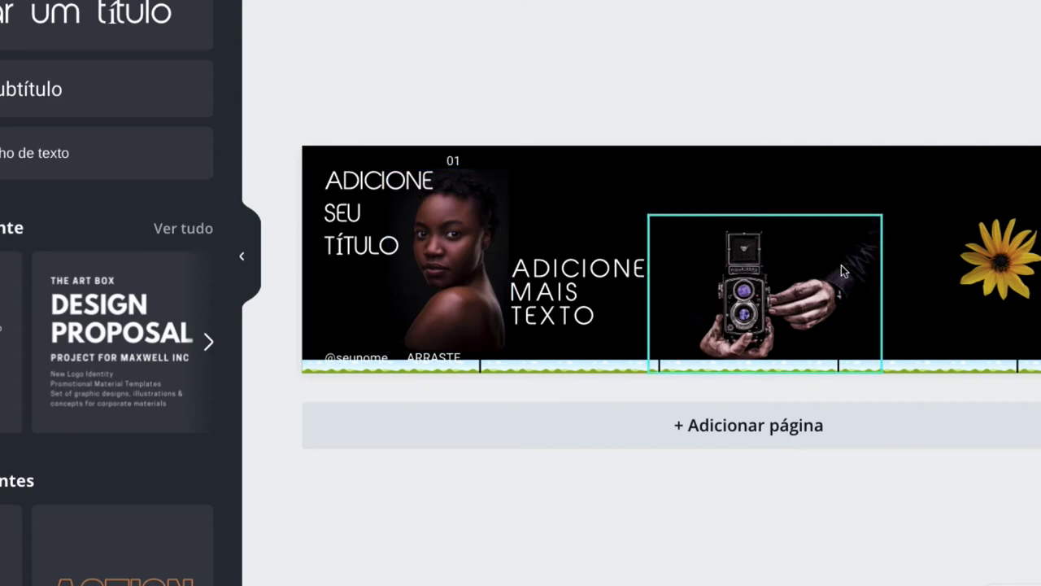
{"action": "left_click", "coordinate": [453, 159]}
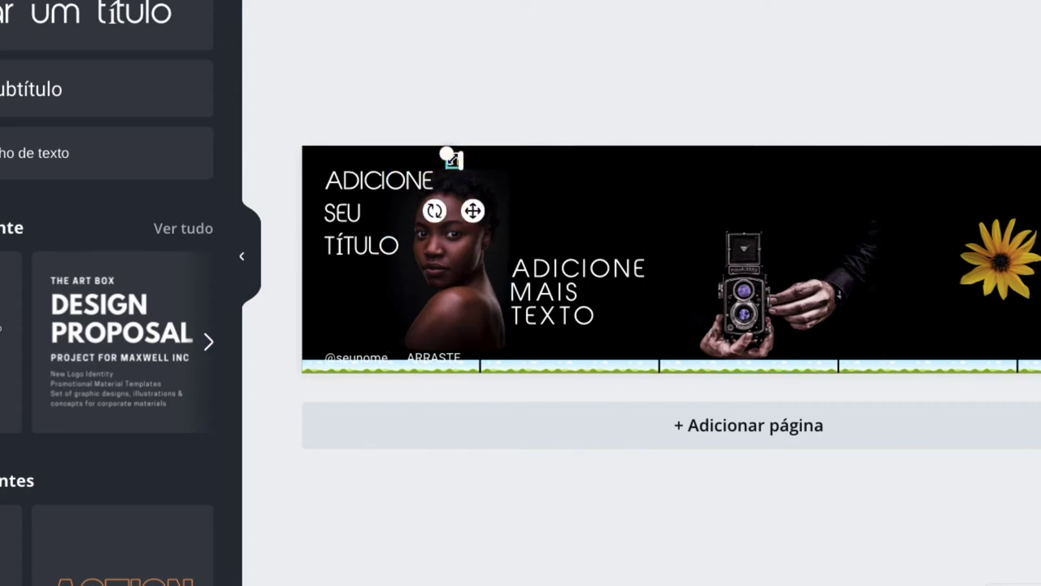
{"action": "left_click", "coordinate": [432, 358], "text": "shift"}
{"action": "left_click", "coordinate": [366, 364], "text": "shift"}
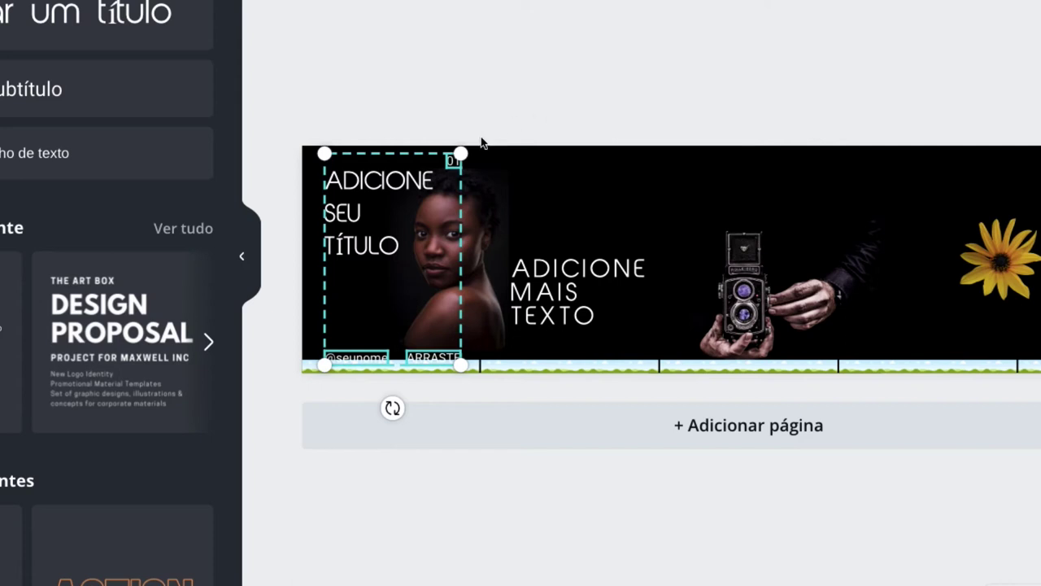
{"action": "key", "text": "alt"}
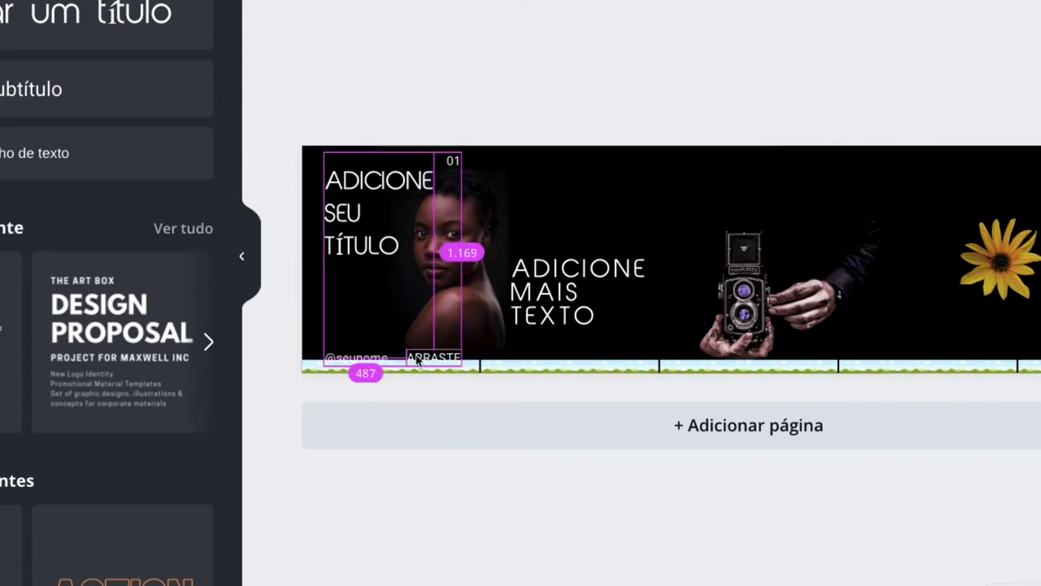
{"action": "mouse_move", "coordinate": [453, 163]}
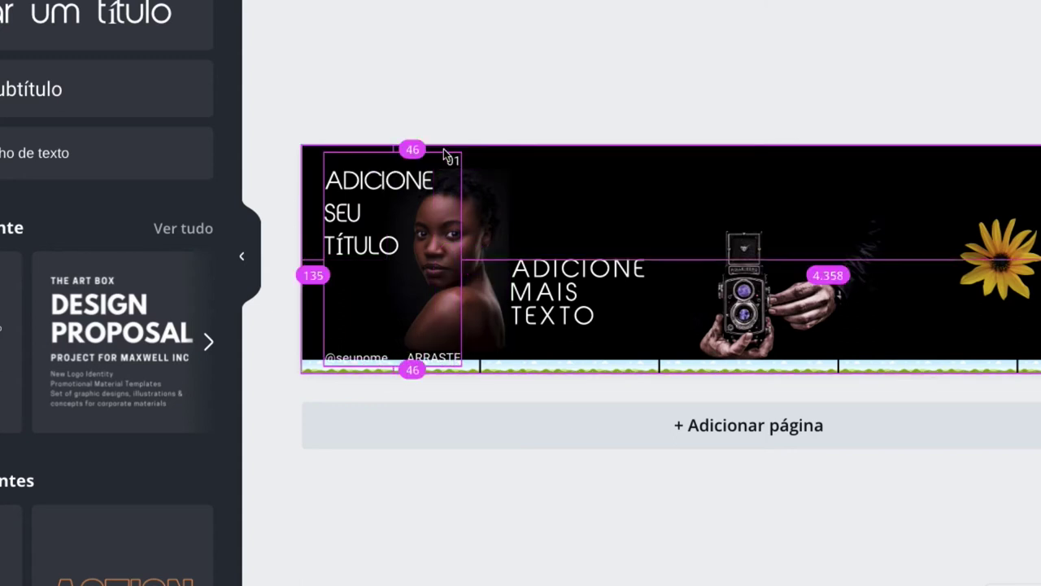
{"action": "key", "text": "alt"}
{"action": "left_click_drag", "start_coordinate": [446, 166], "coordinate": [616, 164]}
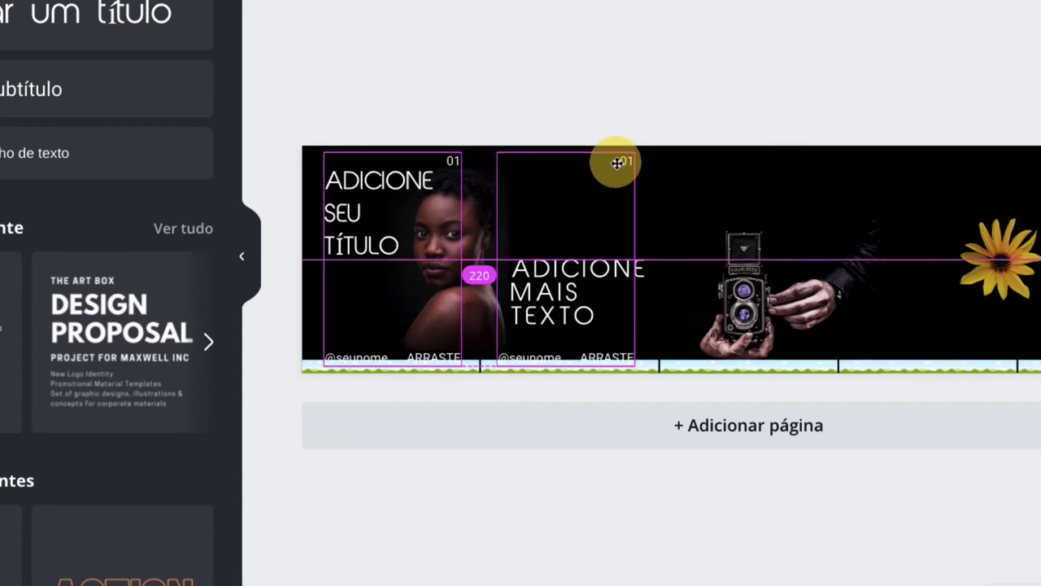
{"action": "mouse_move", "coordinate": [617, 163]}
{"action": "left_mouse_down"}
{"action": "mouse_move", "coordinate": [628, 162]}
{"action": "mouse_move", "coordinate": [607, 162]}
{"action": "mouse_move", "coordinate": [636, 163]}
{"action": "mouse_move", "coordinate": [616, 163]}
{"action": "left_mouse_up"}
{"action": "left_click_drag", "start_coordinate": [617, 164], "coordinate": [623, 162]}
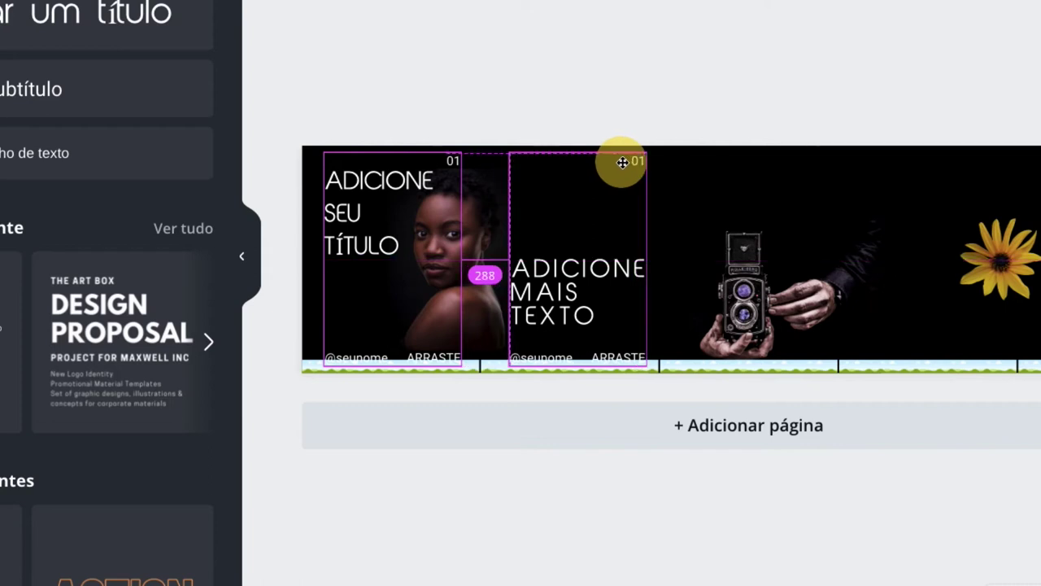
{"action": "left_click_drag", "start_coordinate": [622, 162], "coordinate": [636, 175]}
{"action": "mouse_move", "coordinate": [623, 173]}
{"action": "left_mouse_down"}
{"action": "mouse_move", "coordinate": [819, 167]}
{"action": "mouse_move", "coordinate": [799, 171]}
{"action": "left_mouse_up"}
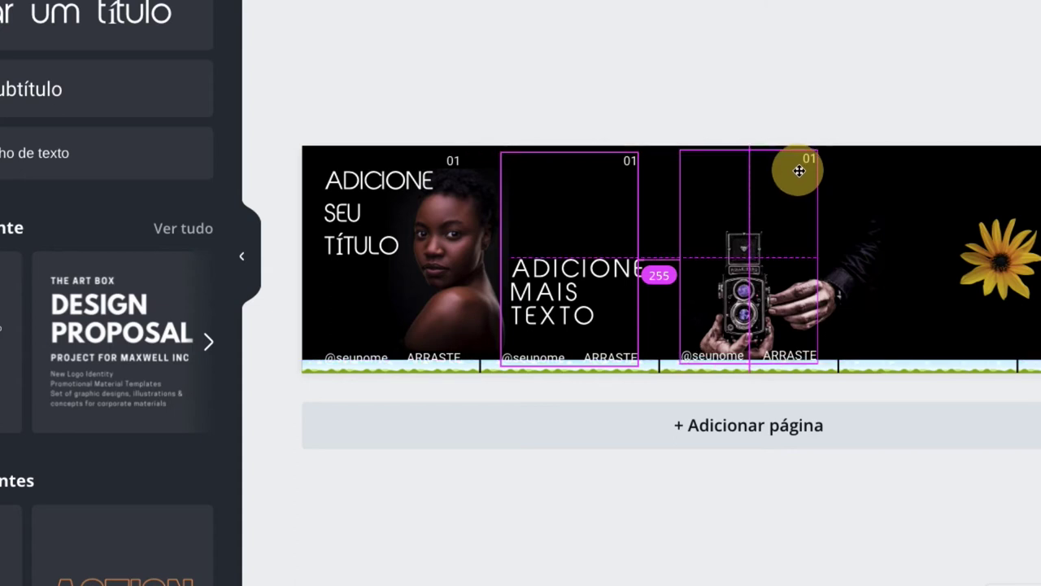
{"action": "left_click_drag", "start_coordinate": [800, 171], "coordinate": [798, 171]}
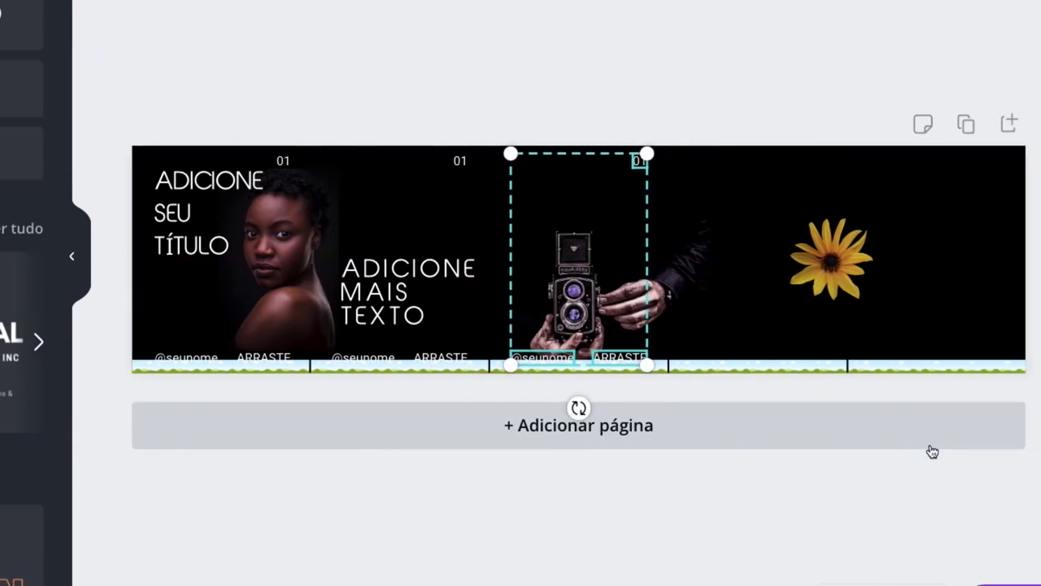
{"action": "left_click_drag", "start_coordinate": [601, 154], "coordinate": [739, 165]}
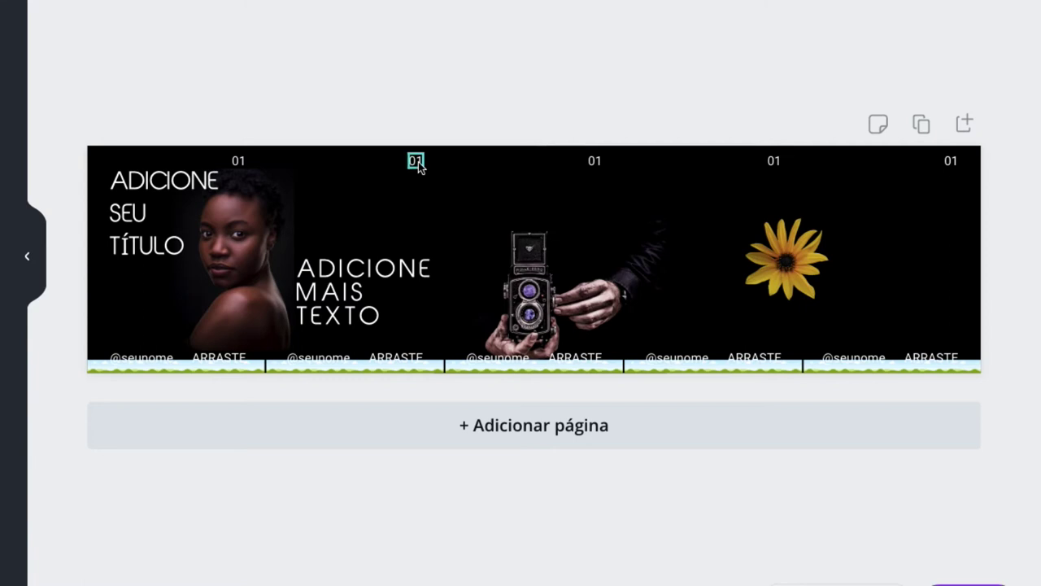
Enlarge the number text on the second slide slightly and change it to "02"
{"action": "left_click", "coordinate": [418, 162]}
{"action": "left_click", "coordinate": [409, 155]}
{"action": "left_click", "coordinate": [409, 155]}
{"action": "left_click", "coordinate": [410, 156]}
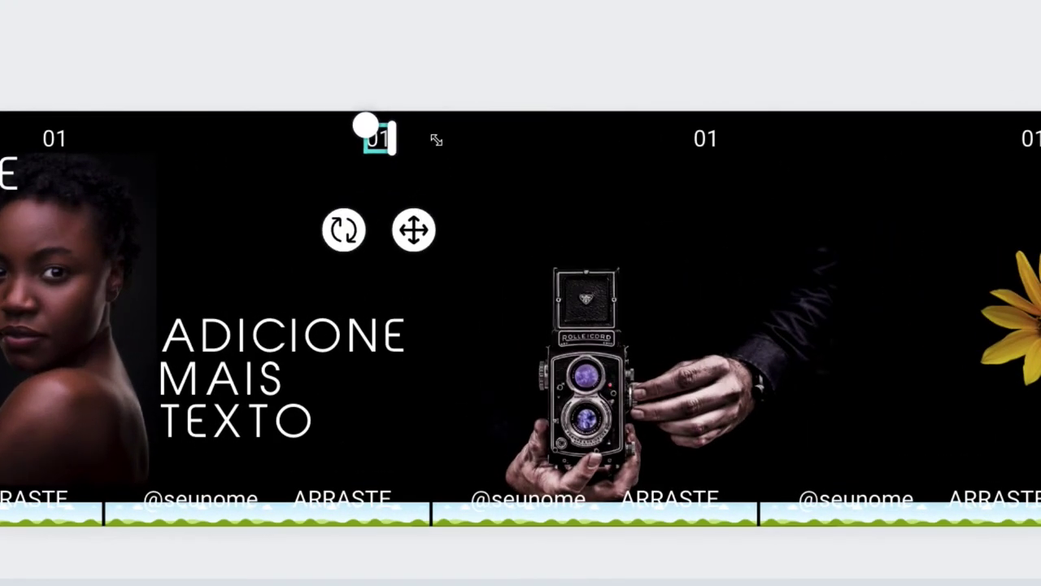
{"action": "left_click_drag", "start_coordinate": [390, 139], "coordinate": [413, 133]}
{"action": "double_click", "coordinate": [391, 143]}
{"action": "type", "text": "02"}
Enlarge the third slide's number to the size of the "02" text, about 117 × 124, and change it to "03"
{"action": "double_click", "coordinate": [702, 138]}
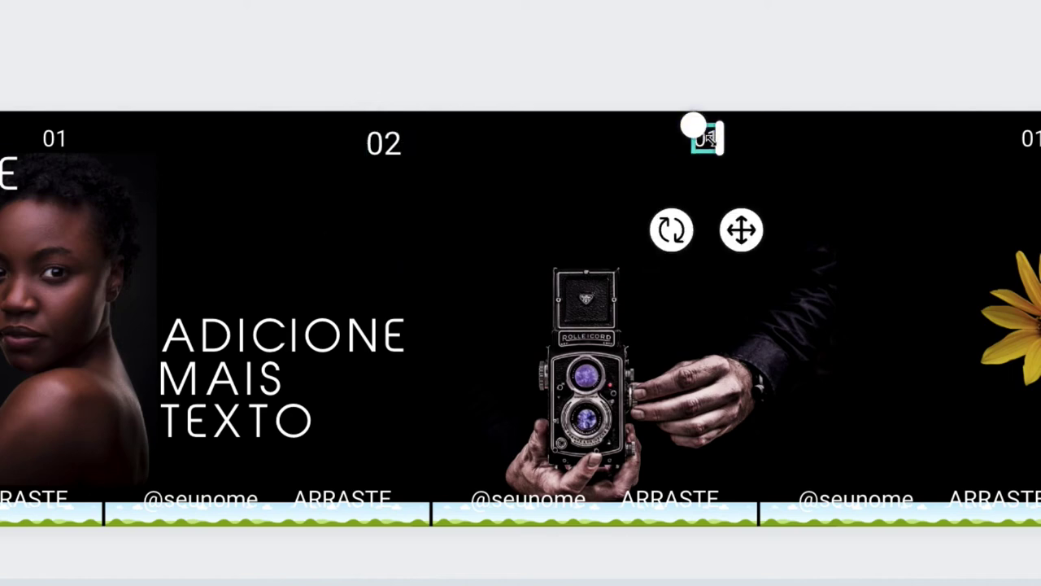
{"action": "left_click_drag", "start_coordinate": [723, 142], "coordinate": [735, 143]}
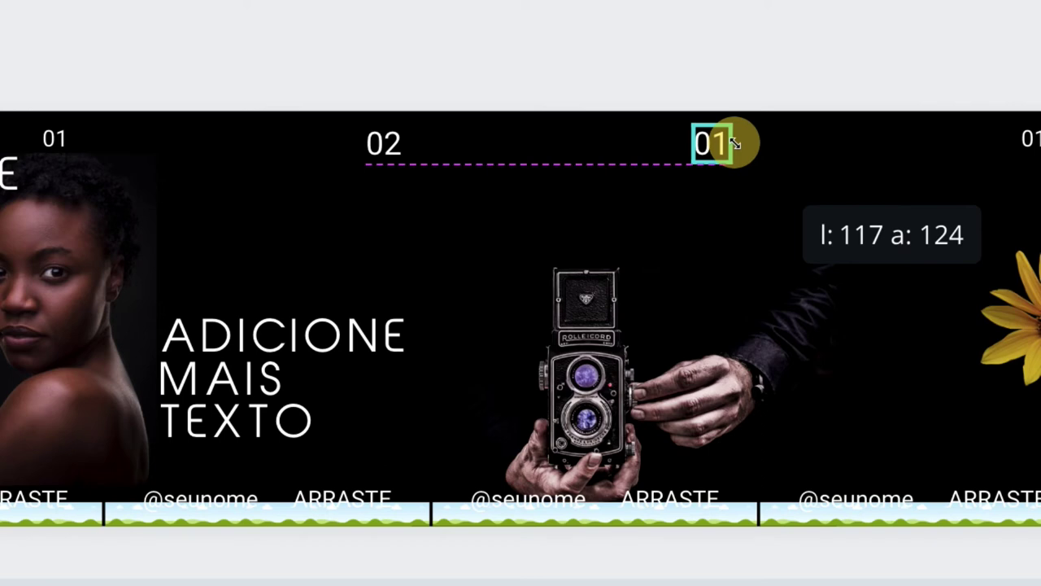
{"action": "left_click_drag", "start_coordinate": [734, 142], "coordinate": [734, 144]}
{"action": "double_click", "coordinate": [721, 143]}
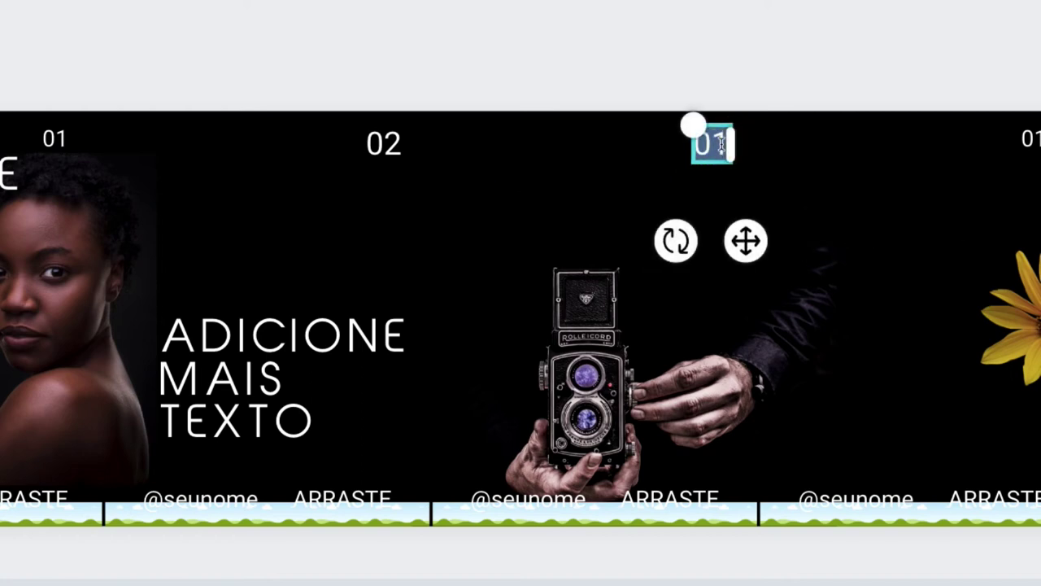
{"action": "type", "text": "03"}
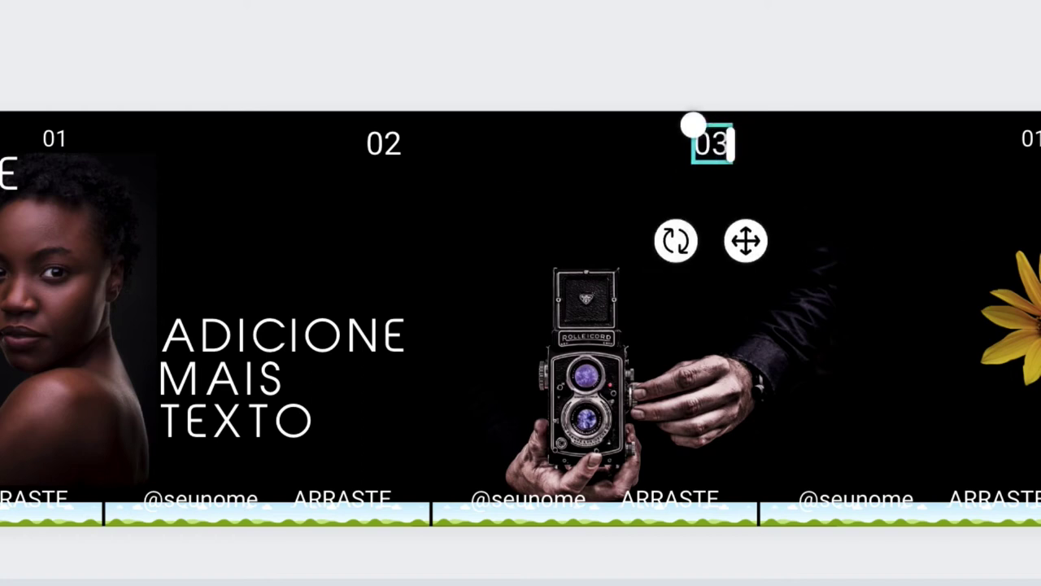
Enlarge the first slide's number to match the "02" and "03" texts and re-enter it as "01"
{"action": "left_click", "coordinate": [95, 181]}
{"action": "left_click", "coordinate": [55, 138]}
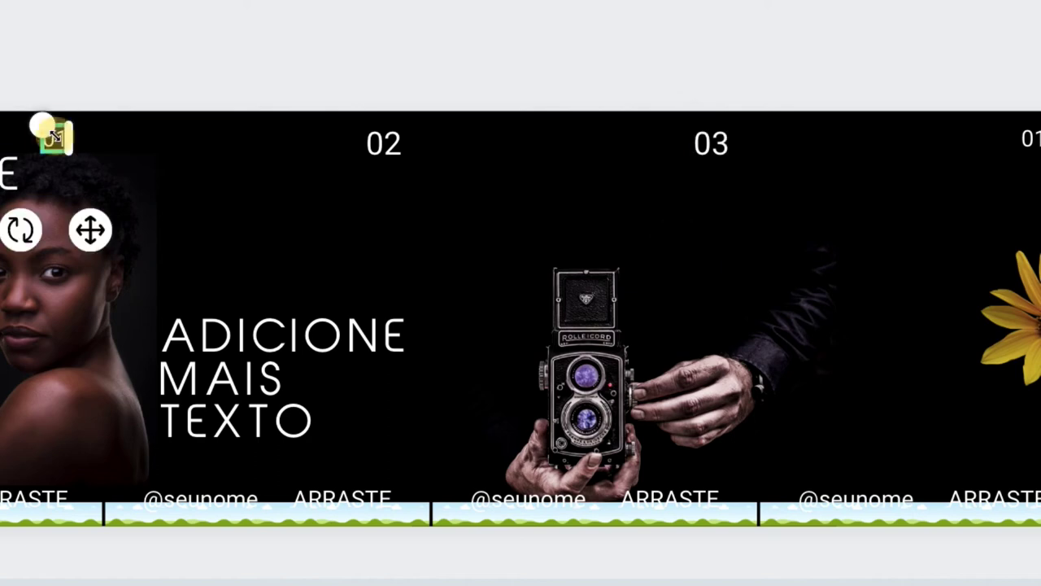
{"action": "left_click_drag", "start_coordinate": [70, 138], "coordinate": [82, 139]}
{"action": "double_click", "coordinate": [65, 147]}
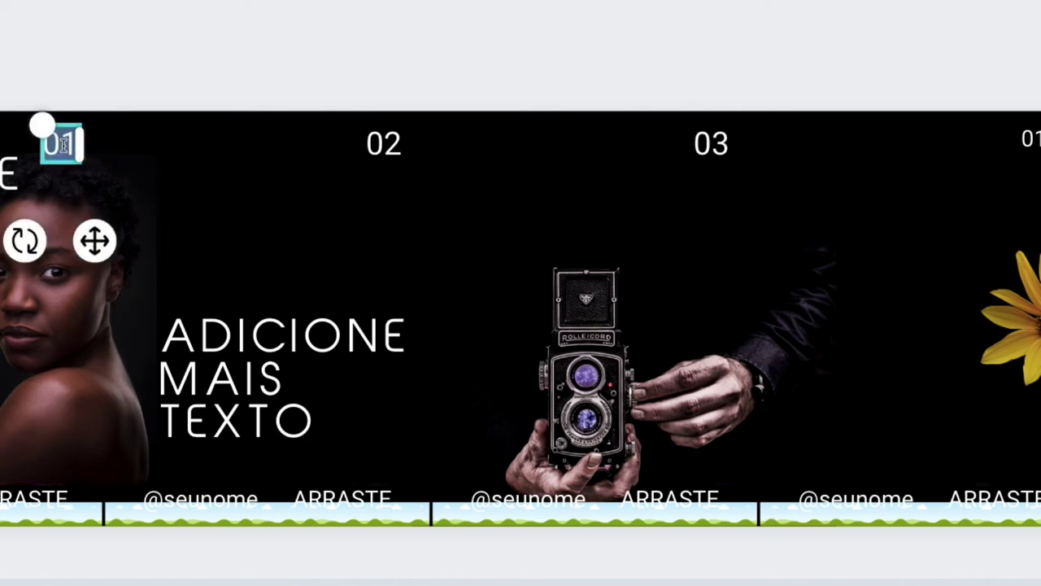
{"action": "key", "text": "BackSpace"}
{"action": "type", "text": "01"}
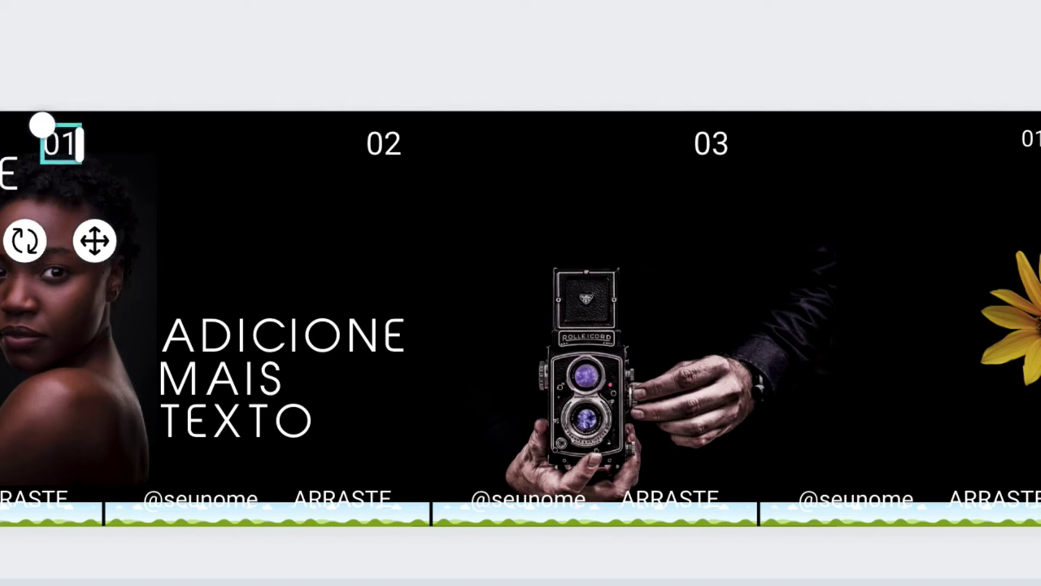
{"action": "left_click", "coordinate": [742, 76]}
Duplicate the page and delete the portrait, camera and flower photos from the copy
{"action": "scroll", "coordinate": [837, 315], "scroll_direction": "right", "scroll_amount": 5}
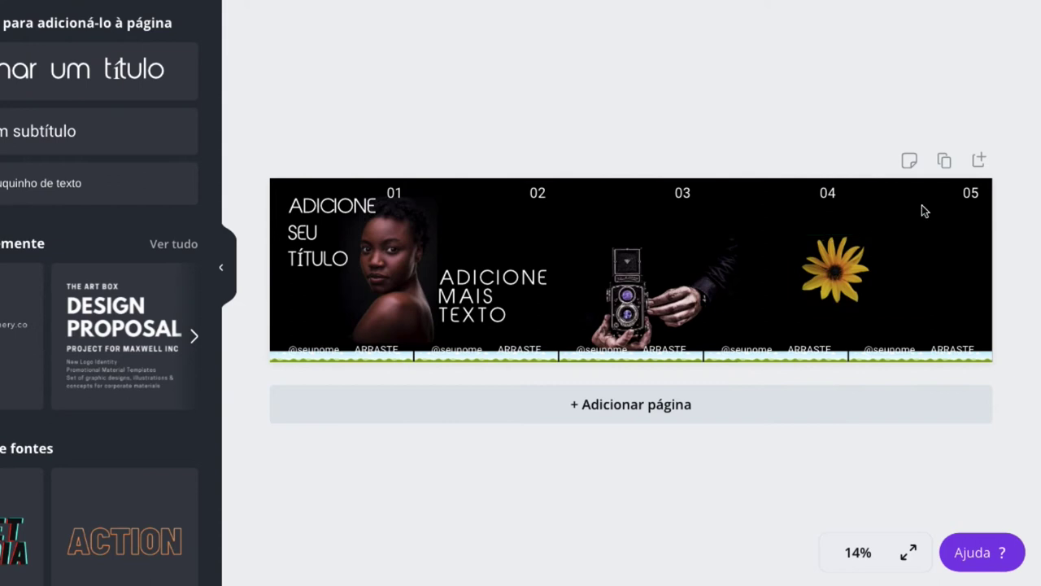
{"action": "left_click", "coordinate": [945, 165]}
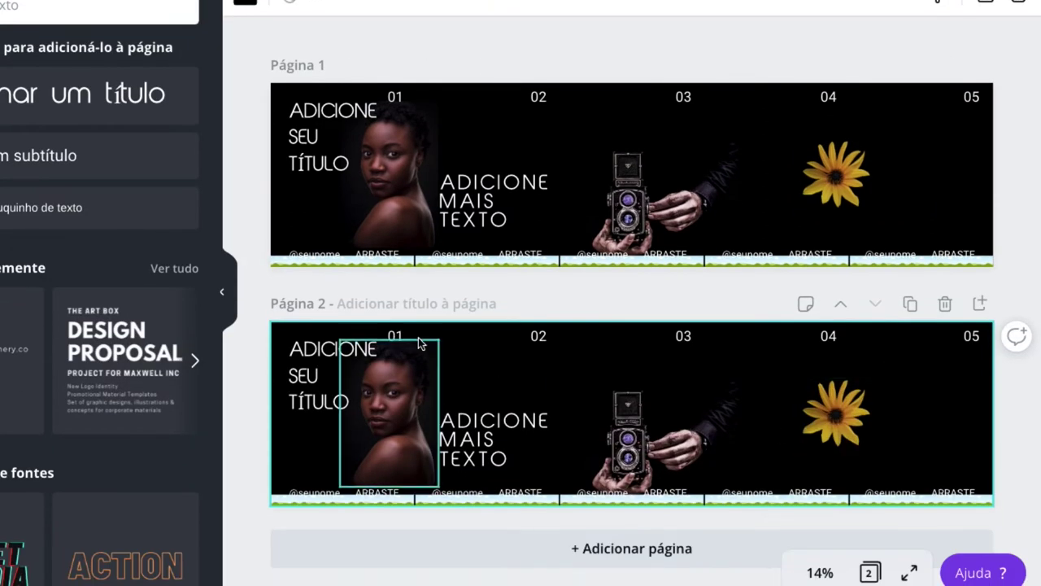
{"action": "left_click", "coordinate": [394, 413]}
{"action": "key", "text": "Delete"}
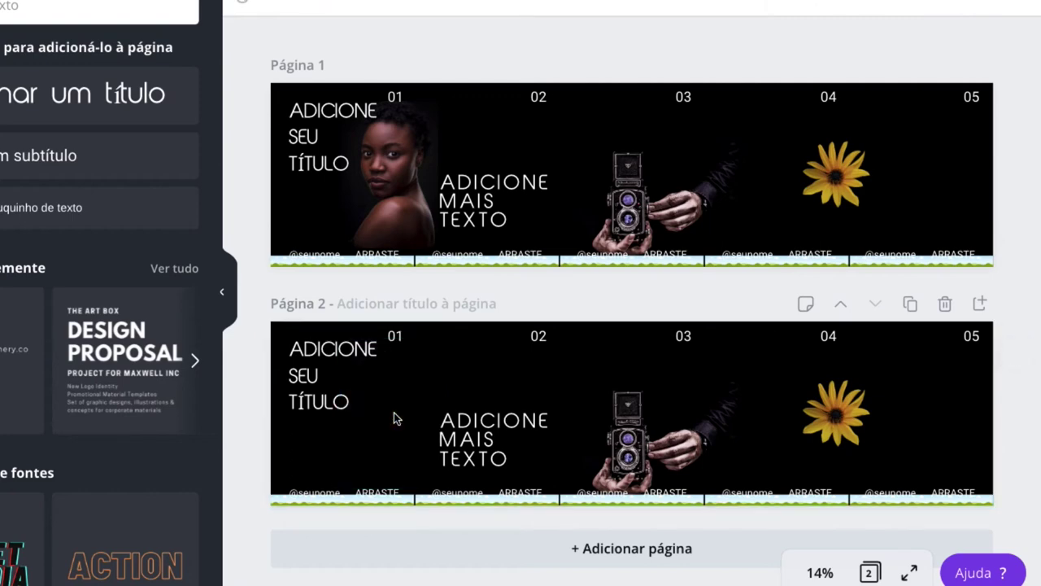
{"action": "left_click", "coordinate": [636, 427]}
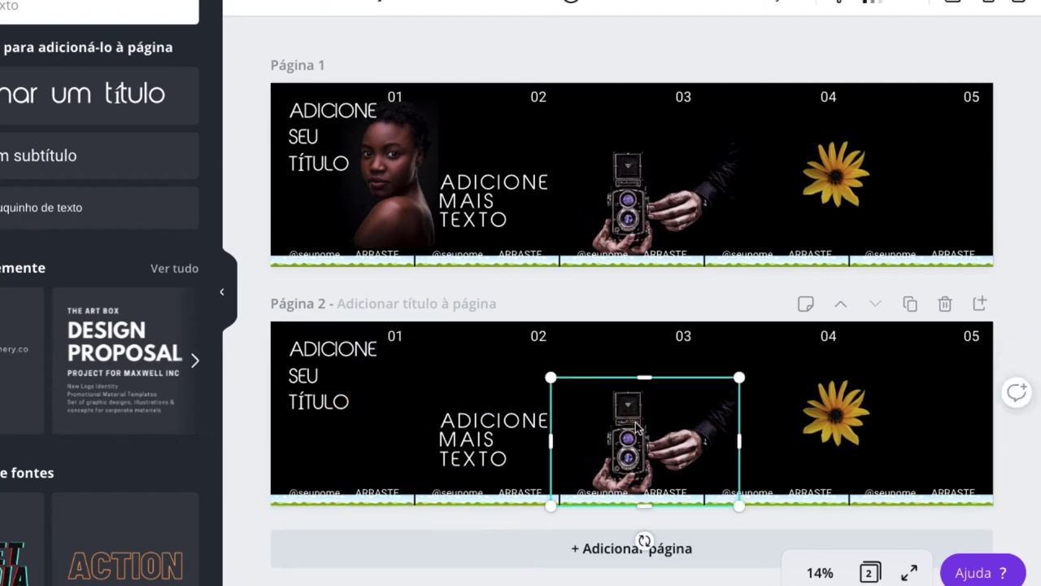
{"action": "key", "text": "Delete"}
{"action": "left_click", "coordinate": [834, 417]}
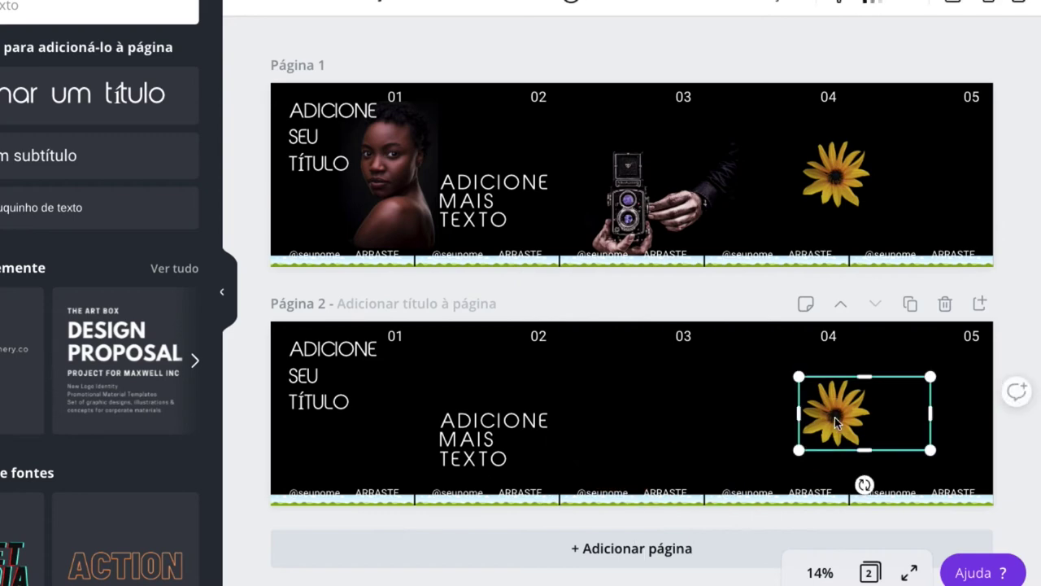
{"action": "key", "text": "Delete"}
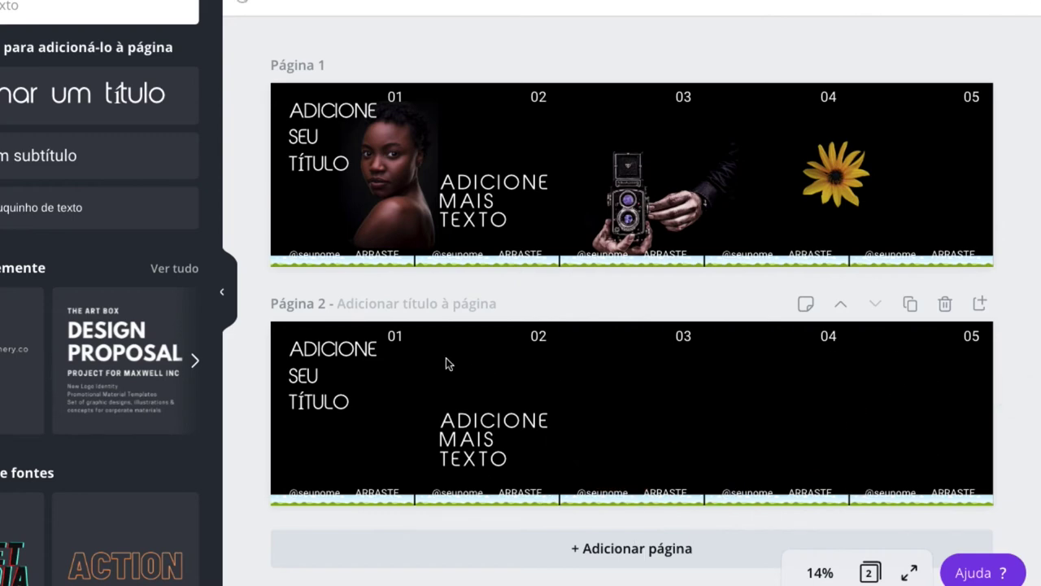
Renumber the first two slides of page 2 as "06" and "07"
{"action": "left_click", "coordinate": [396, 339]}
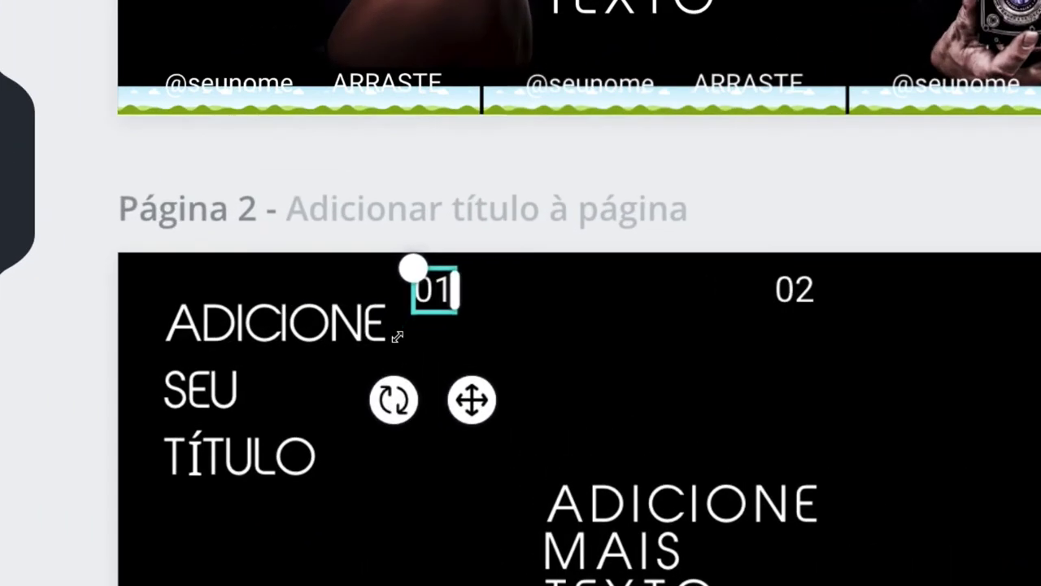
{"action": "double_click", "coordinate": [439, 291]}
{"action": "type", "text": "06"}
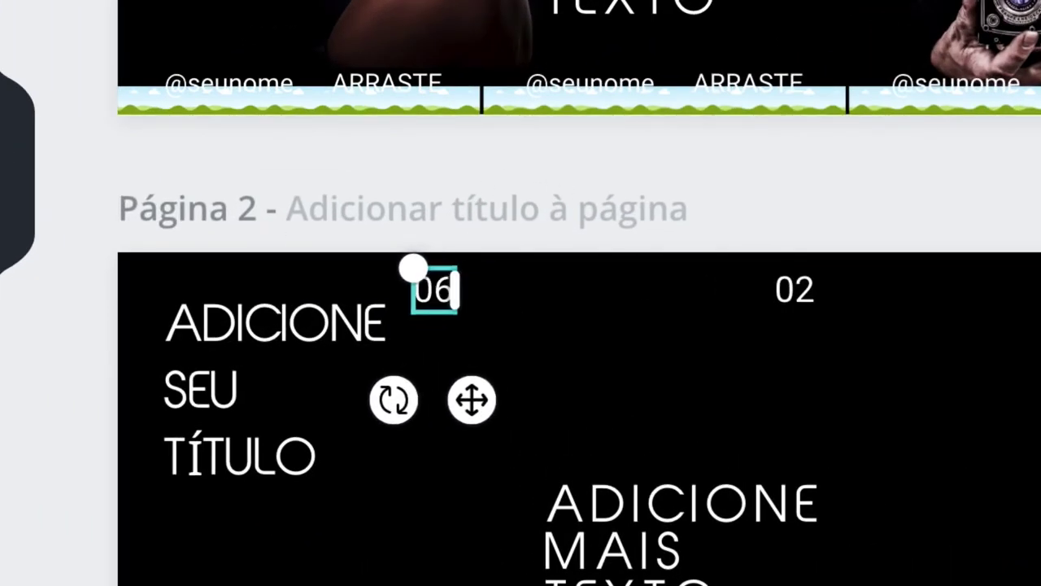
{"action": "left_click", "coordinate": [786, 291]}
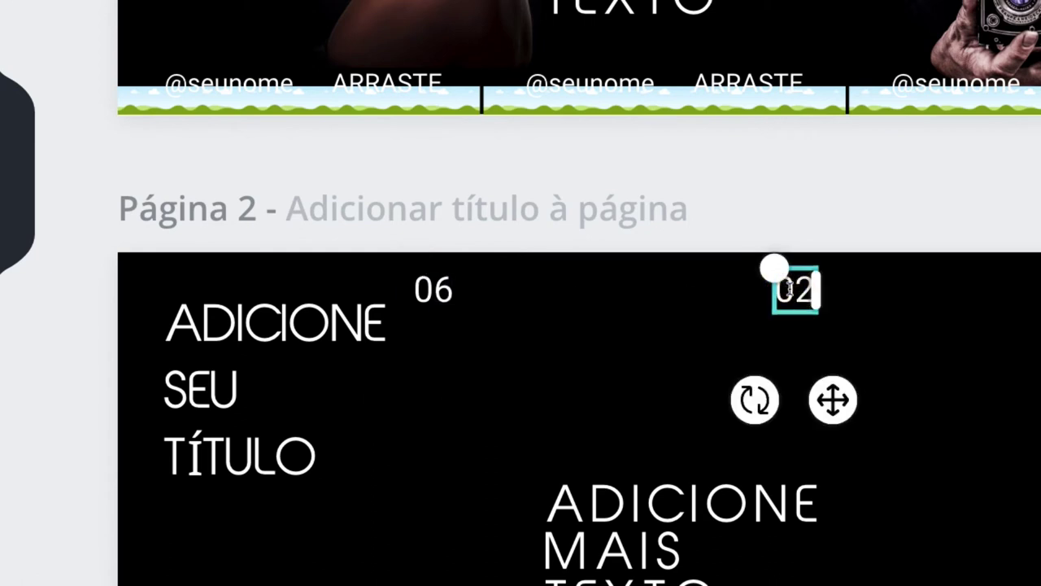
{"action": "type", "text": "07"}
Change the number on the third slide of page 2 to "08"
{"action": "left_click", "coordinate": [758, 289]}
{"action": "double_click", "coordinate": [763, 291]}
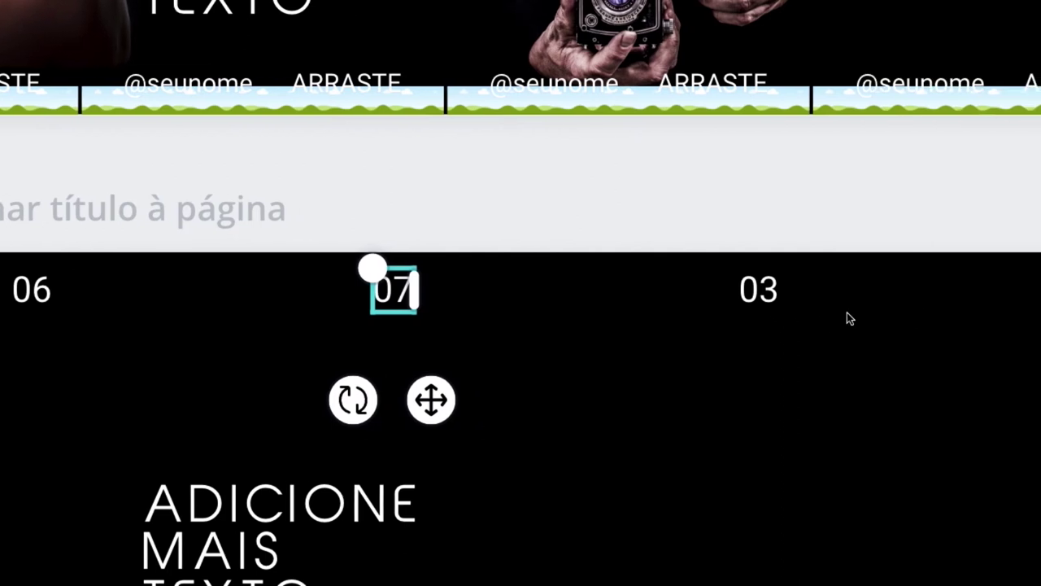
{"action": "type", "text": "08"}
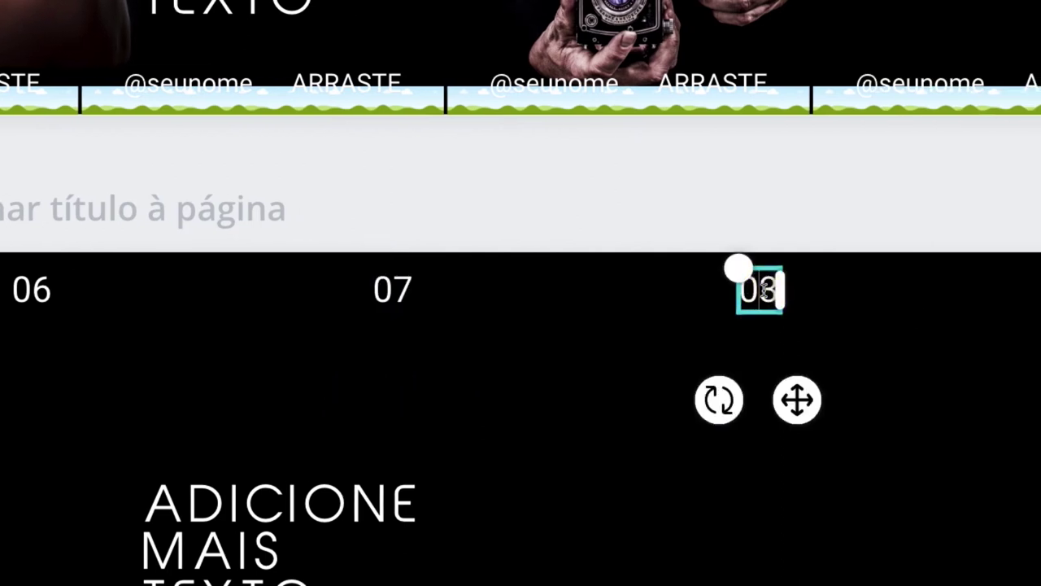
{"action": "key", "text": "BackSpace"}
{"action": "type", "text": "8"}
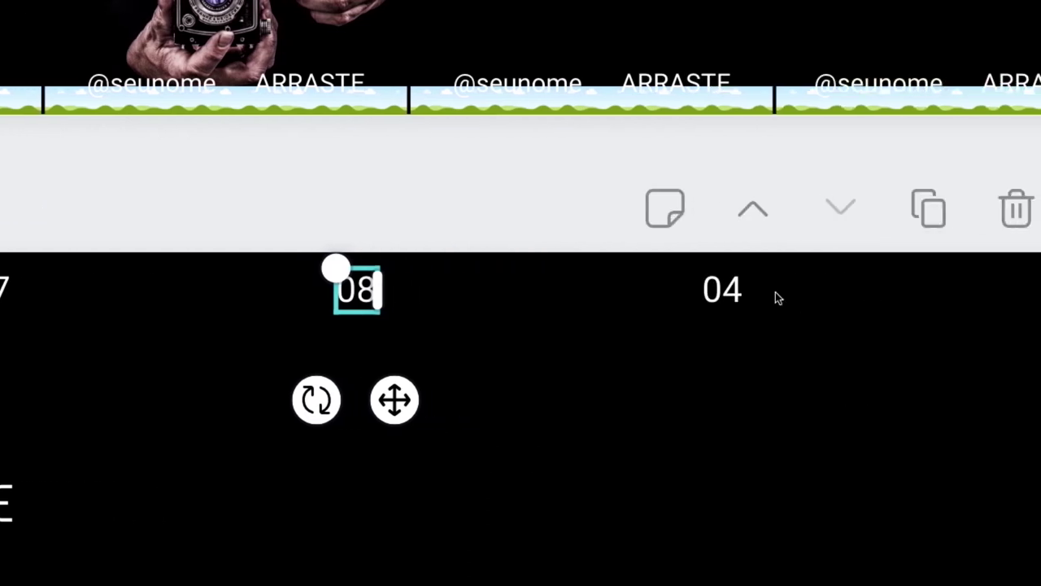
Renumber the fourth and fifth slides of page 2 as "09" and "10"
{"action": "left_click", "coordinate": [726, 295]}
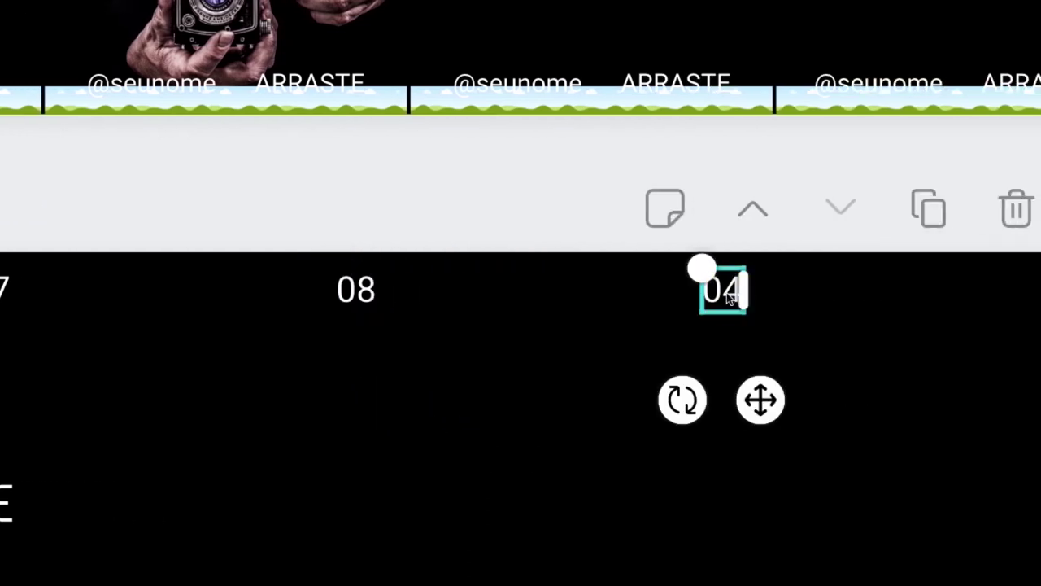
{"action": "key", "text": "BackSpace"}
{"action": "type", "text": "9"}
{"action": "double_click", "coordinate": [865, 288]}
{"action": "type", "text": "10"}
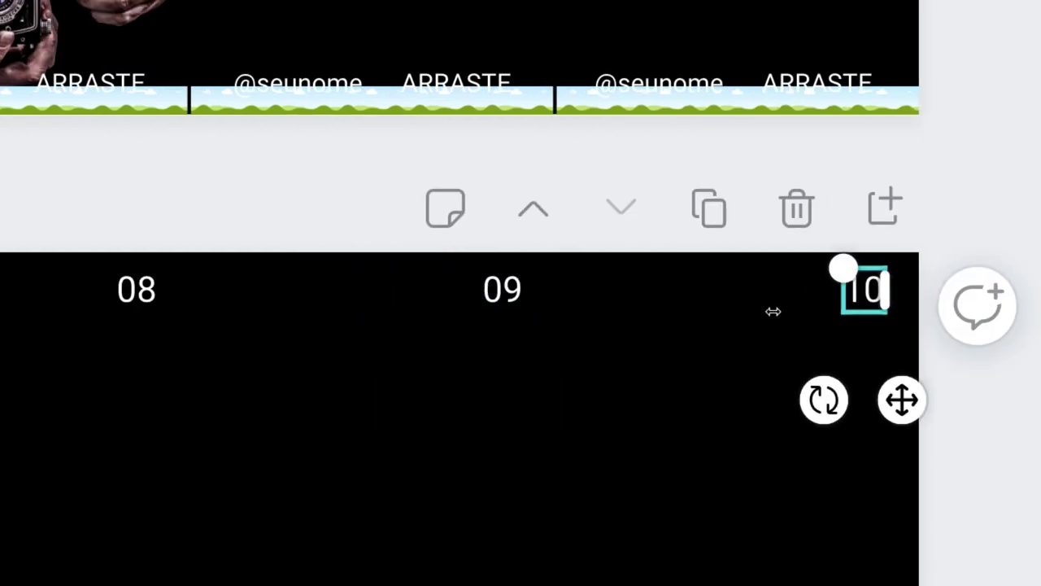
{"action": "scroll", "coordinate": [508, 233], "scroll_direction": "down", "scroll_amount": 3}
{"action": "scroll", "coordinate": [342, 268], "scroll_direction": "left", "scroll_amount": 10}
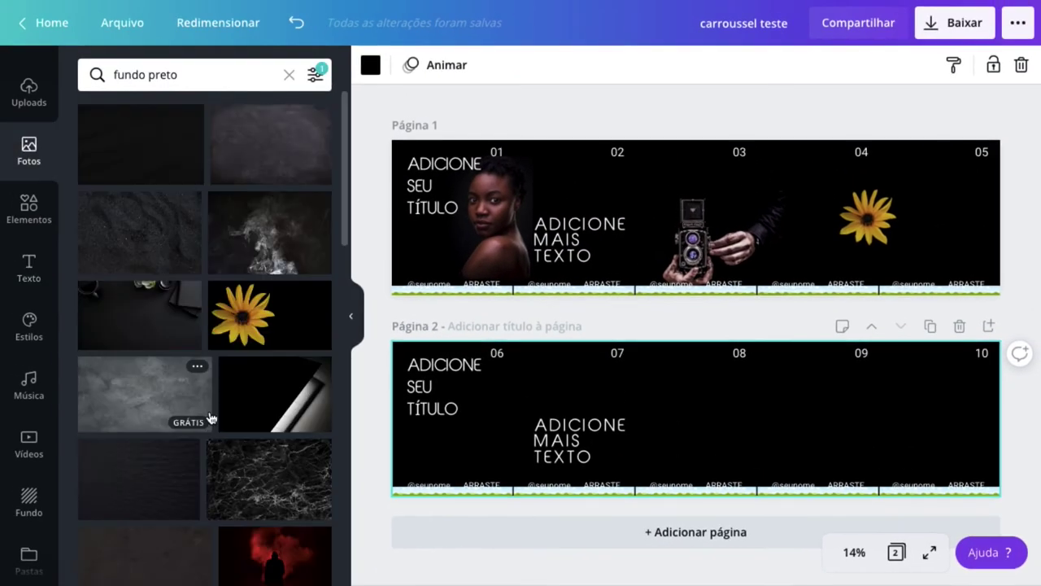
Look through the black-background photos and extend the photo search to "fundo preto SMARTPHONE"
{"action": "scroll", "coordinate": [131, 405], "scroll_direction": "down", "scroll_amount": 3}
{"action": "scroll", "coordinate": [209, 418], "scroll_direction": "down", "scroll_amount": 5}
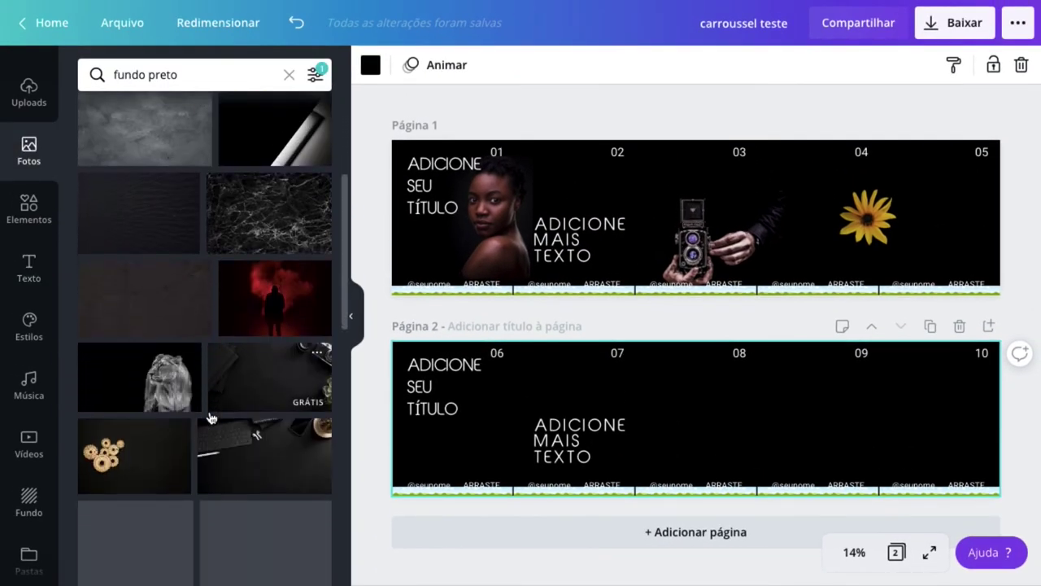
{"action": "scroll", "coordinate": [209, 418], "scroll_direction": "down", "scroll_amount": 5}
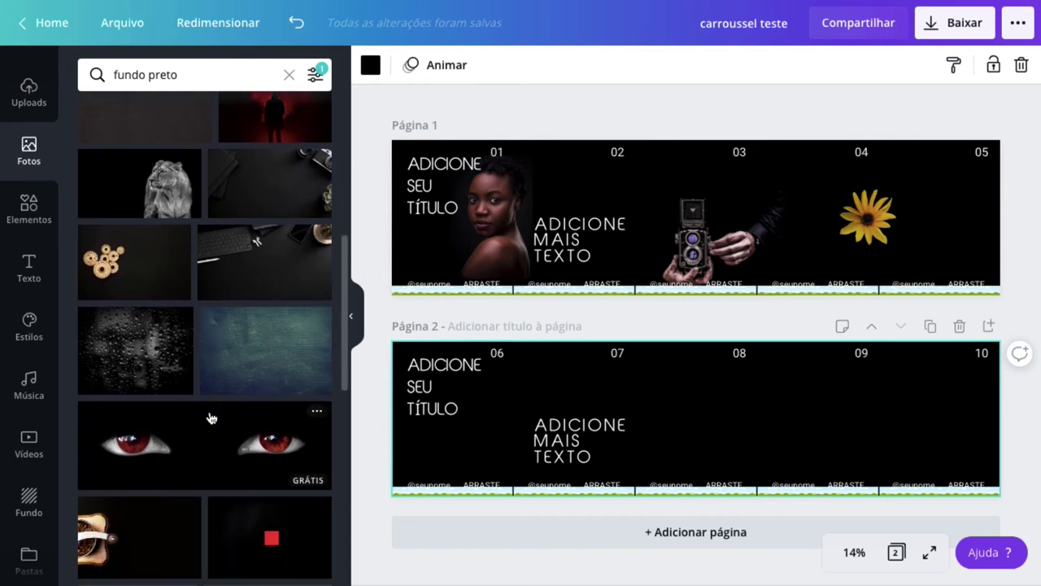
{"action": "scroll", "coordinate": [209, 418], "scroll_direction": "down", "scroll_amount": 4}
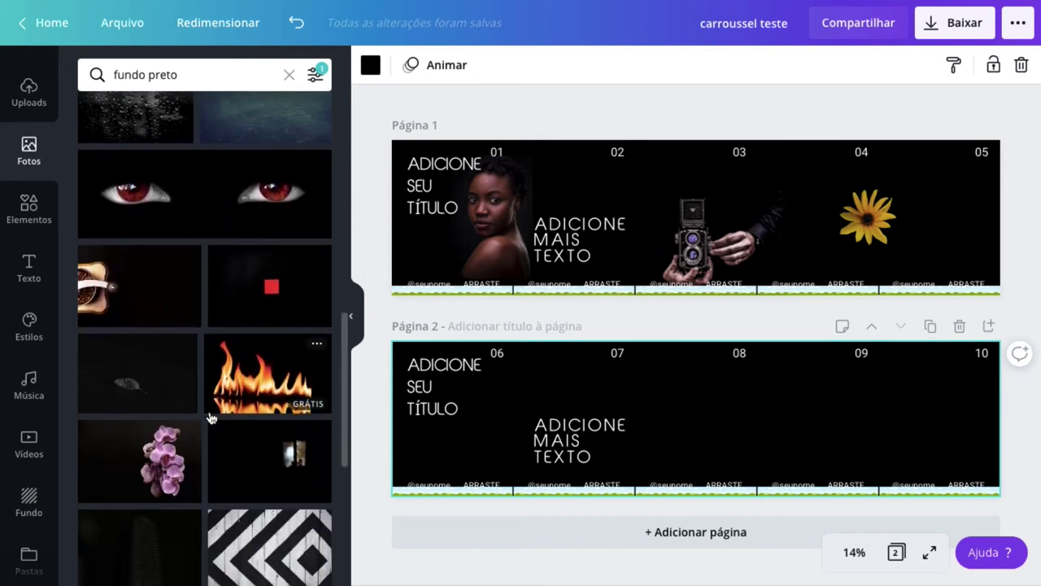
{"action": "scroll", "coordinate": [168, 360], "scroll_direction": "down", "scroll_amount": 8}
{"action": "left_click", "coordinate": [216, 71]}
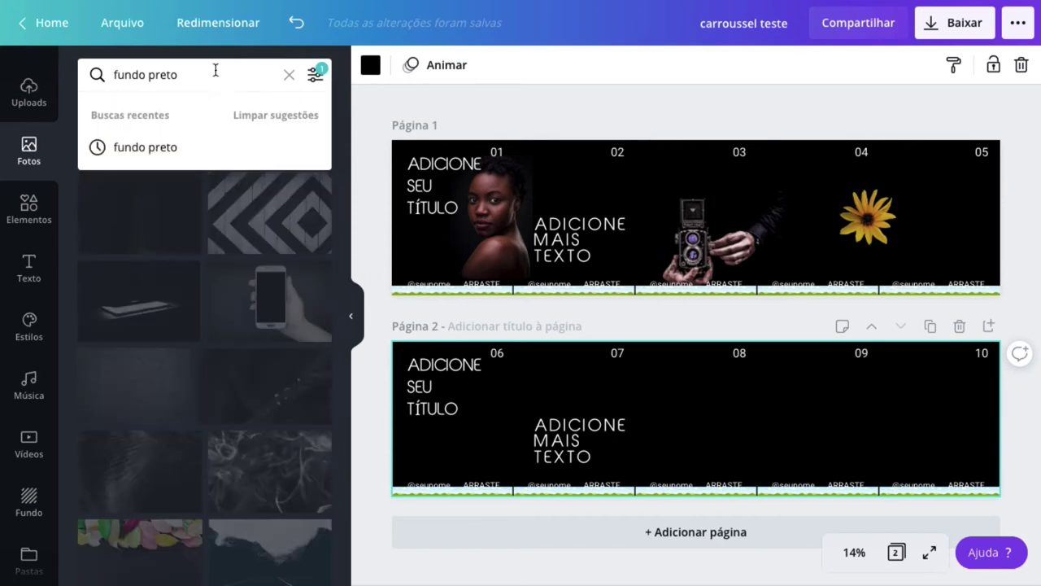
{"action": "type", "text": "SMARTPHONE"}
{"action": "key", "text": "Return"}
Add the blurred dark smartphone photo to page 2 and place it below the title on slide 06
{"action": "scroll", "coordinate": [188, 342], "scroll_direction": "down", "scroll_amount": 5}
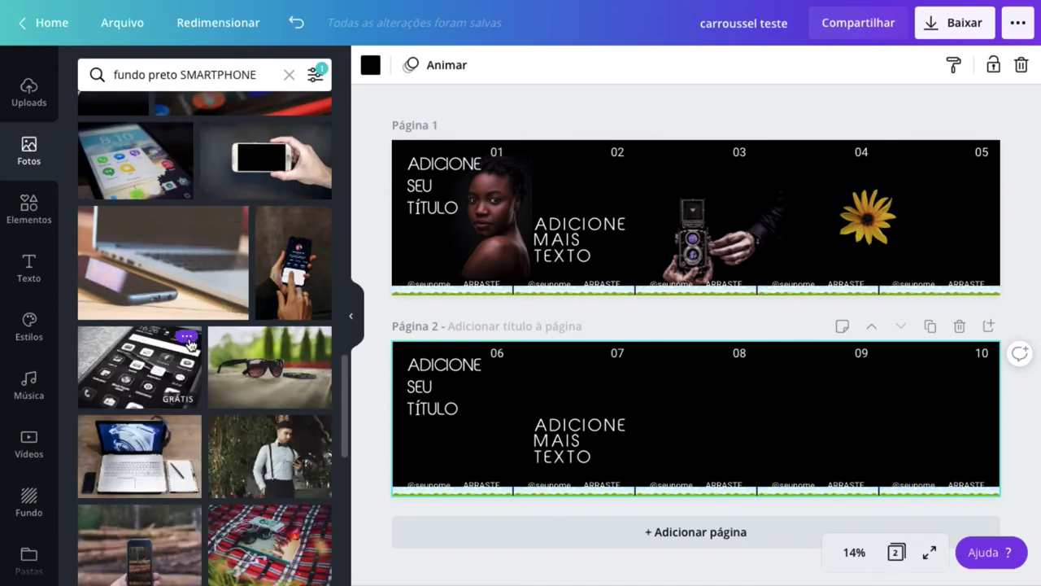
{"action": "scroll", "coordinate": [175, 366], "scroll_direction": "down", "scroll_amount": 10}
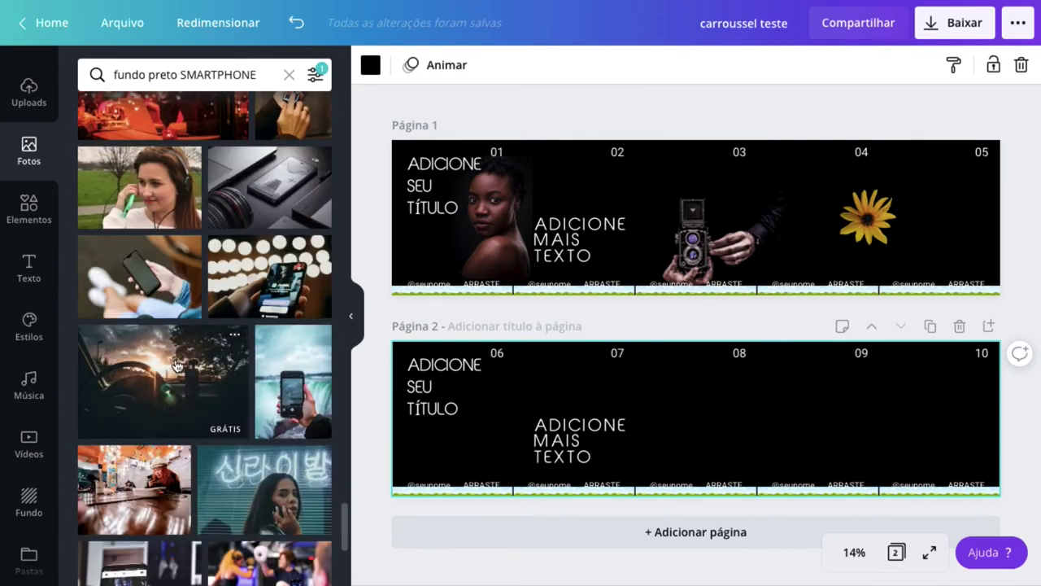
{"action": "scroll", "coordinate": [229, 306], "scroll_direction": "down", "scroll_amount": 6}
{"action": "left_click", "coordinate": [139, 257]}
{"action": "left_click_drag", "start_coordinate": [789, 480], "coordinate": [503, 444]}
{"action": "scroll", "coordinate": [179, 395], "scroll_direction": "down", "scroll_amount": 10}
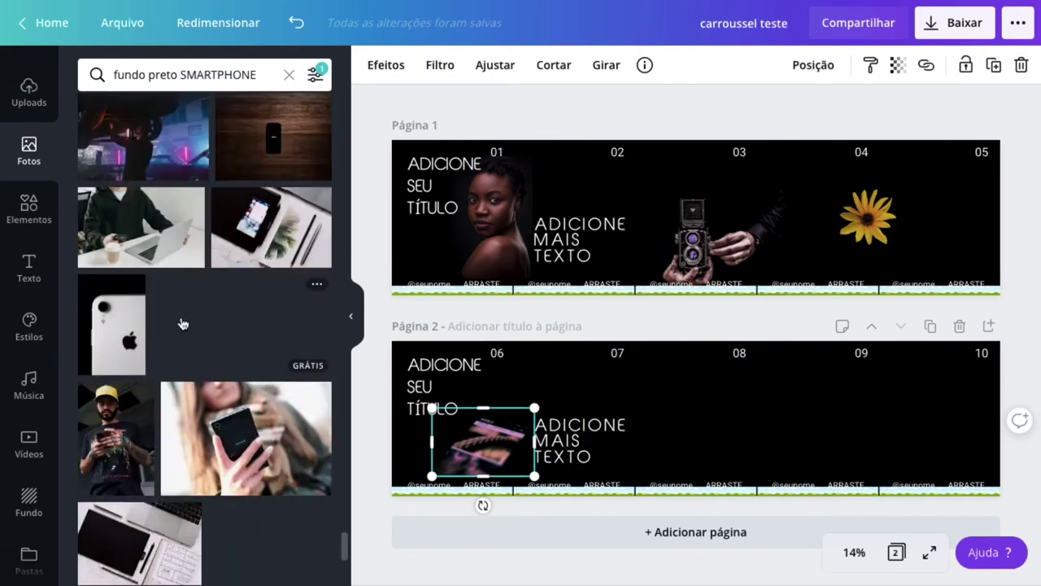
Add the dark photo of glowing phone app icons to page 2, spanning slides 08 and 09
{"action": "left_click", "coordinate": [111, 185]}
{"action": "key", "text": "Delete"}
{"action": "scroll", "coordinate": [209, 391], "scroll_direction": "down", "scroll_amount": 5}
{"action": "left_click", "coordinate": [139, 291]}
{"action": "left_click_drag", "start_coordinate": [731, 419], "coordinate": [748, 423]}
Duplicate the title text from slide 06, move the copy to slide 10 and change its text to "CTA"
{"action": "left_click", "coordinate": [440, 391]}
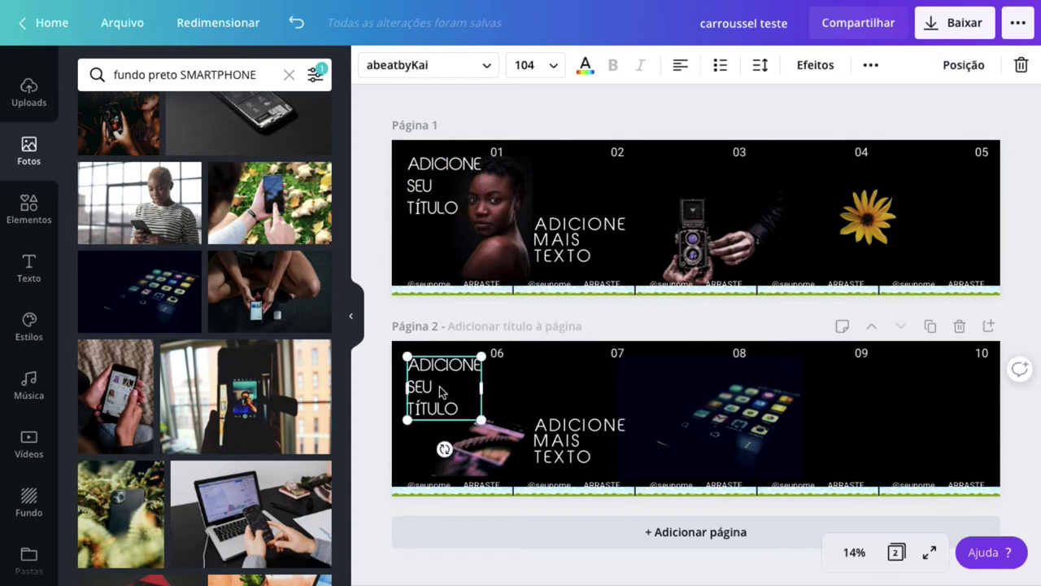
{"action": "key", "text": "ctrl+d"}
{"action": "left_click_drag", "start_coordinate": [441, 392], "coordinate": [928, 418]}
{"action": "double_click", "coordinate": [936, 400]}
{"action": "key", "text": "ctrl+a"}
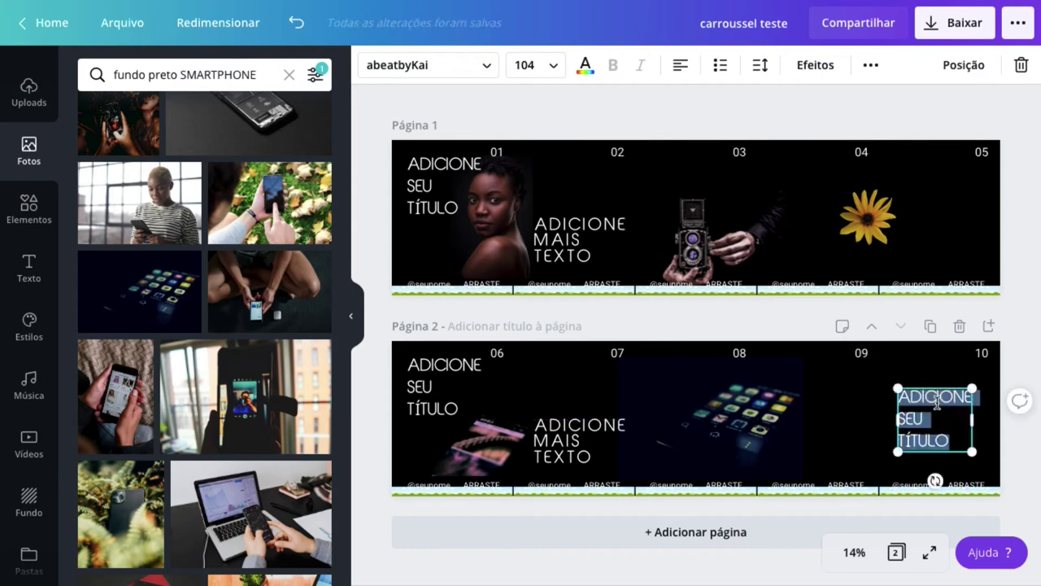
{"action": "type", "text": "CTA"}
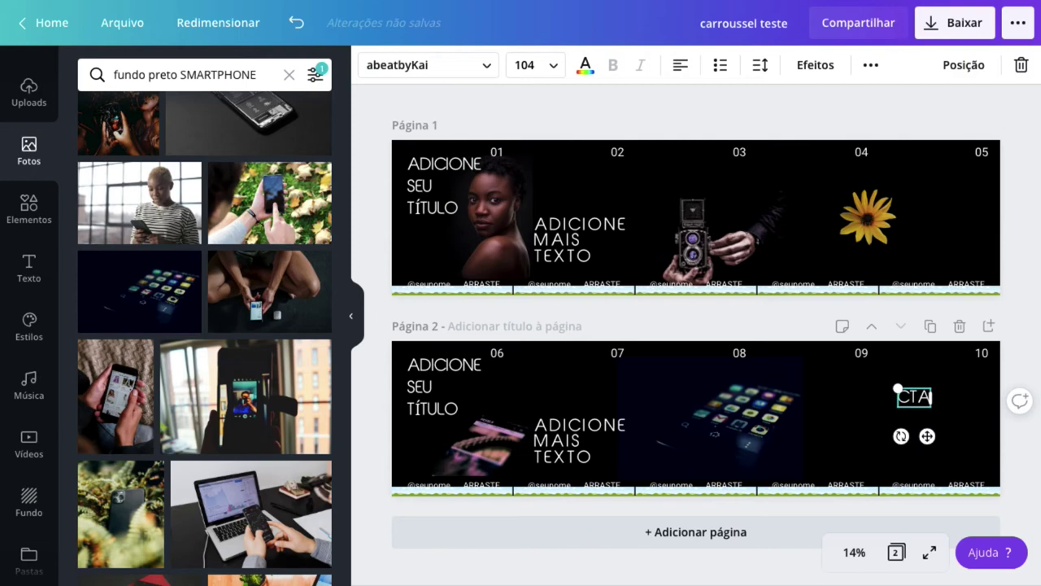
Centre-align the "CTA" text and position it in the middle of slide 10
{"action": "left_click", "coordinate": [1023, 354]}
{"action": "left_click_drag", "start_coordinate": [918, 400], "coordinate": [932, 397]}
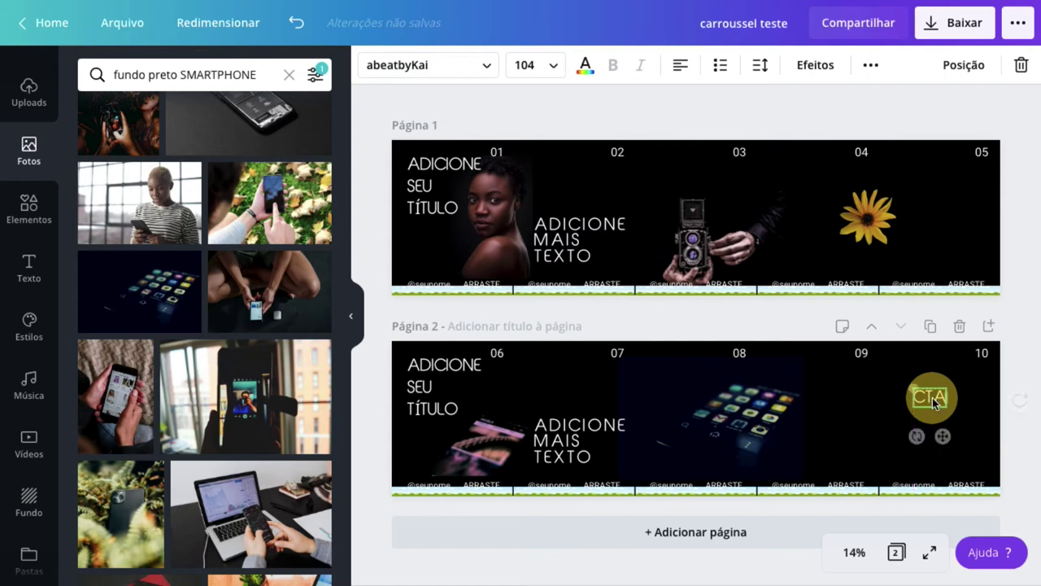
{"action": "left_click", "coordinate": [680, 65]}
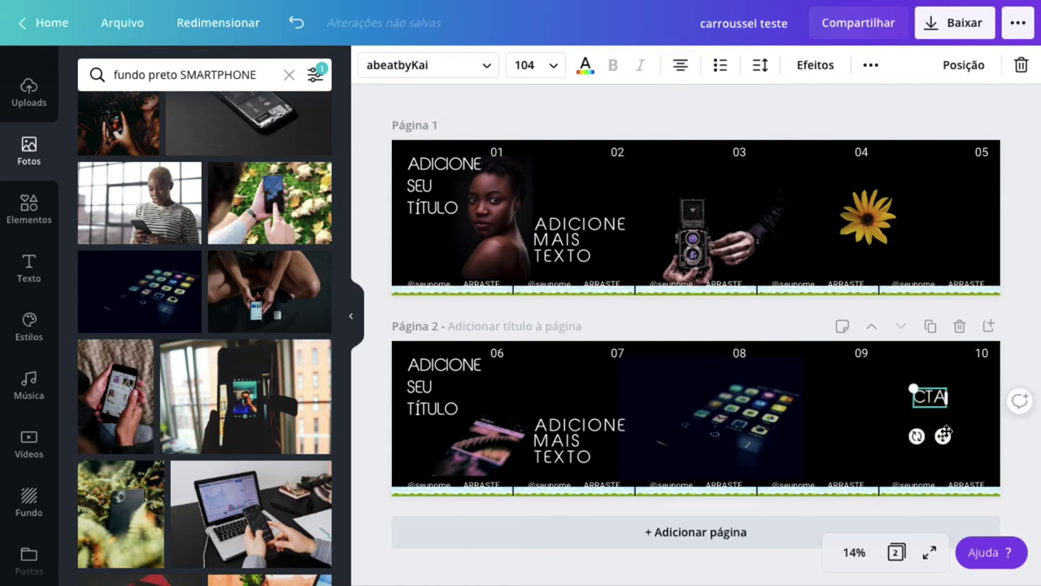
{"action": "mouse_move", "coordinate": [942, 436]}
{"action": "left_mouse_down"}
{"action": "mouse_move", "coordinate": [949, 448]}
{"action": "mouse_move", "coordinate": [947, 431]}
{"action": "left_mouse_up"}
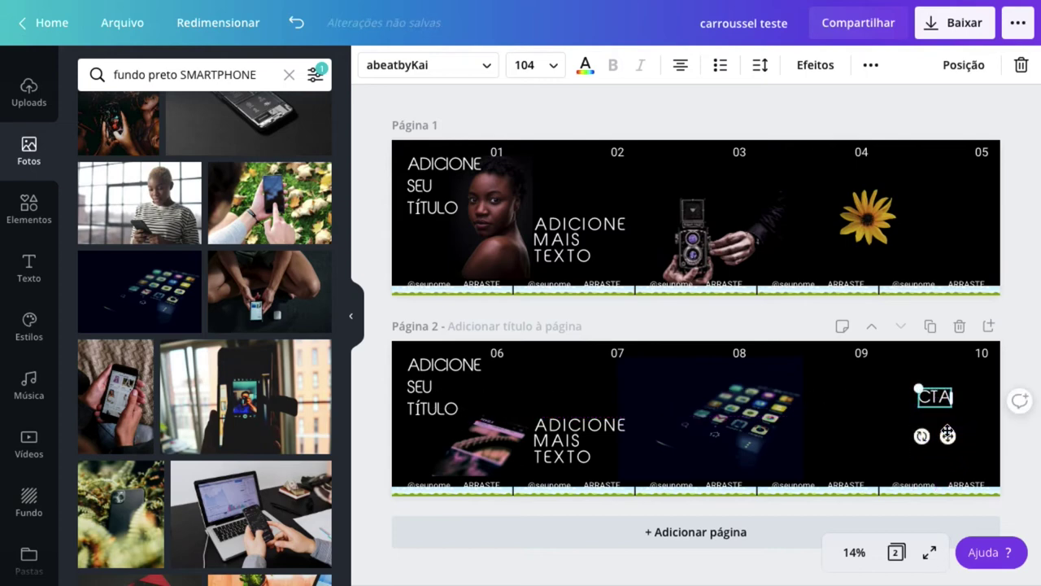
{"action": "left_click", "coordinate": [1014, 326]}
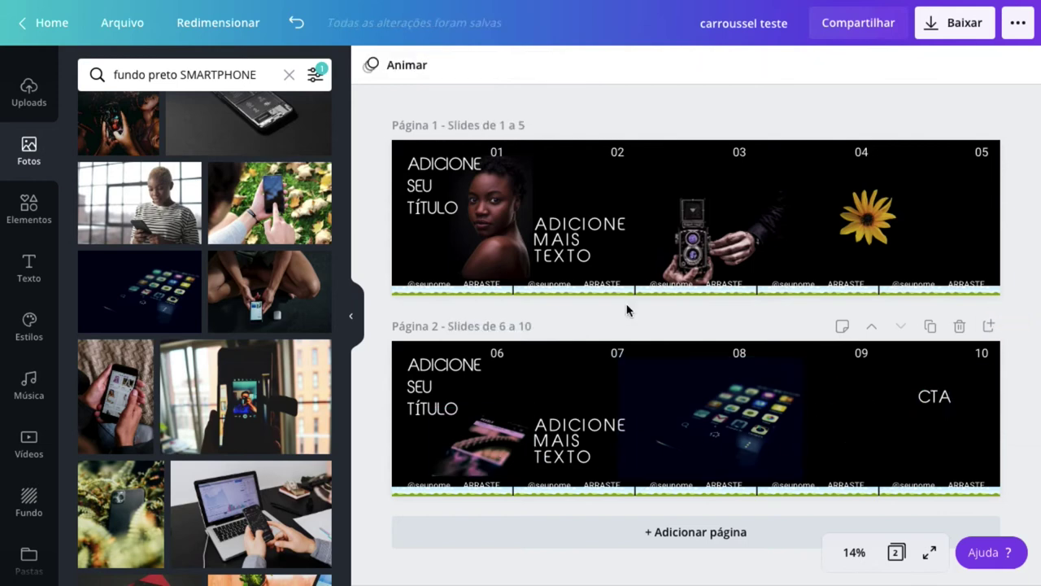
Delete the grid strip of landscape frames along the bottom of both pages
{"action": "left_click", "coordinate": [463, 291]}
{"action": "left_click", "coordinate": [464, 295]}
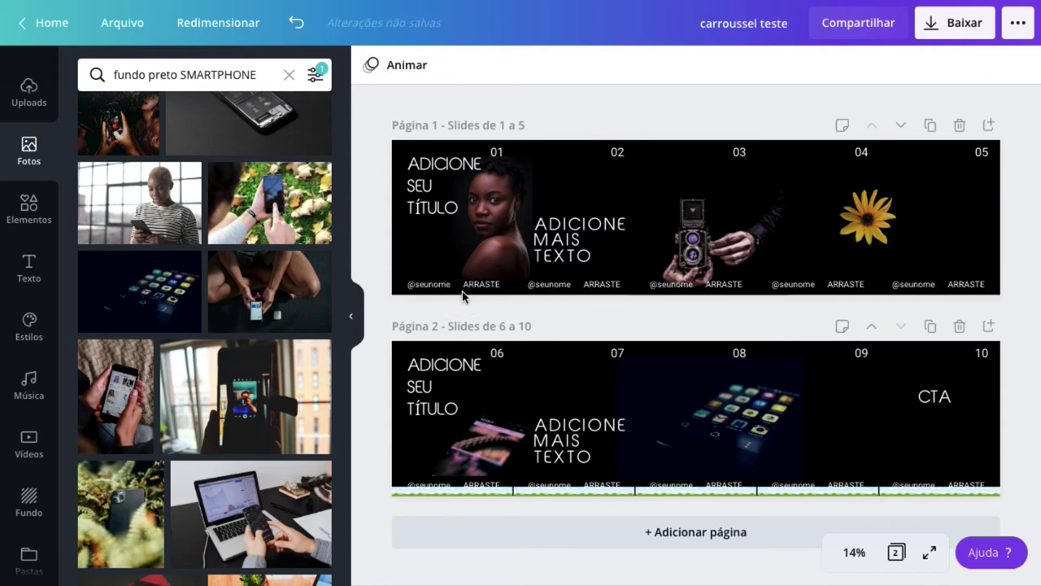
{"action": "left_click", "coordinate": [456, 491]}
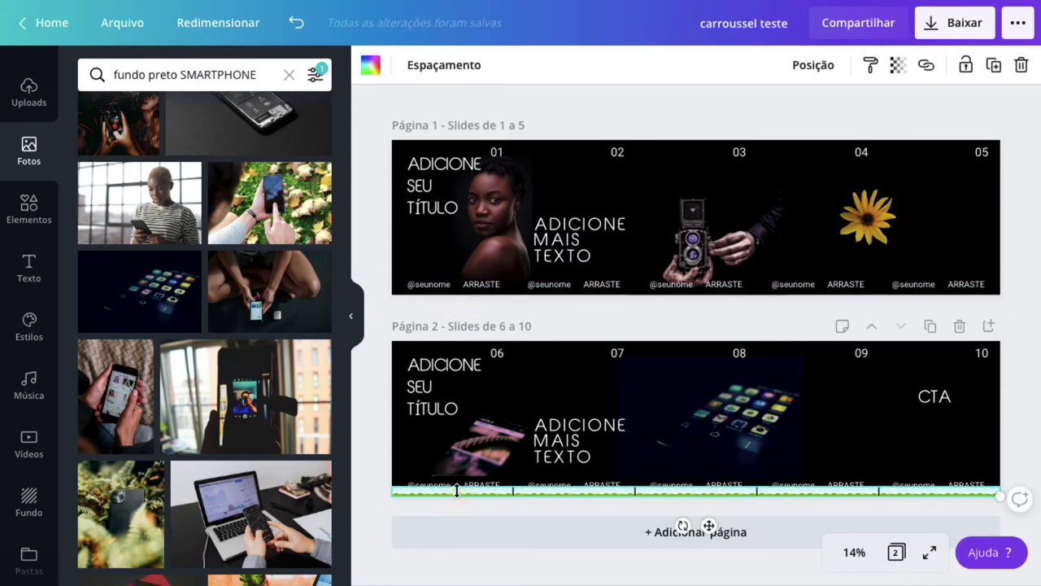
{"action": "left_click", "coordinate": [459, 493]}
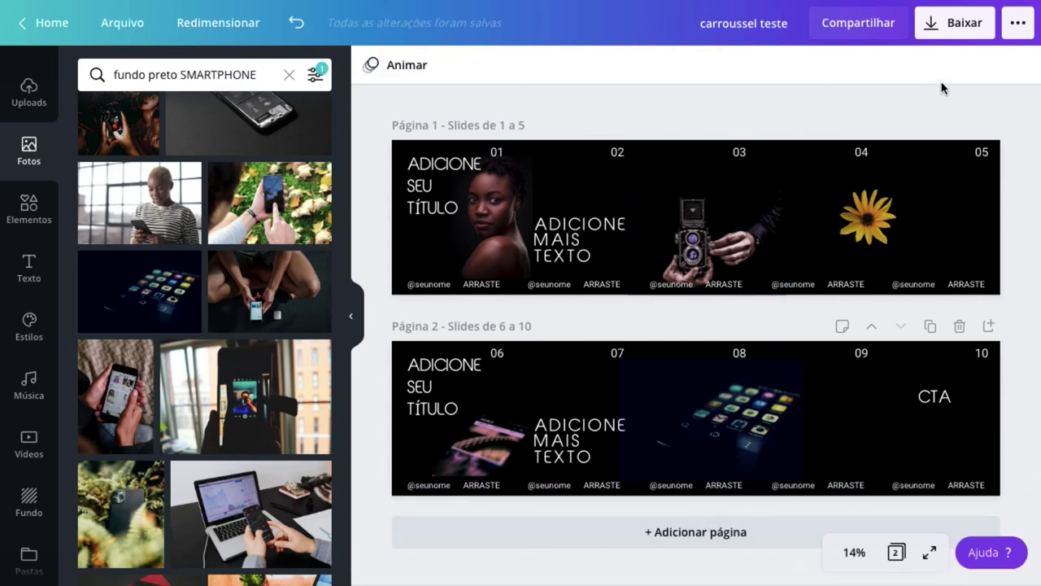
Set the download format to JPG with a quality of 80
{"action": "left_click", "coordinate": [937, 32]}
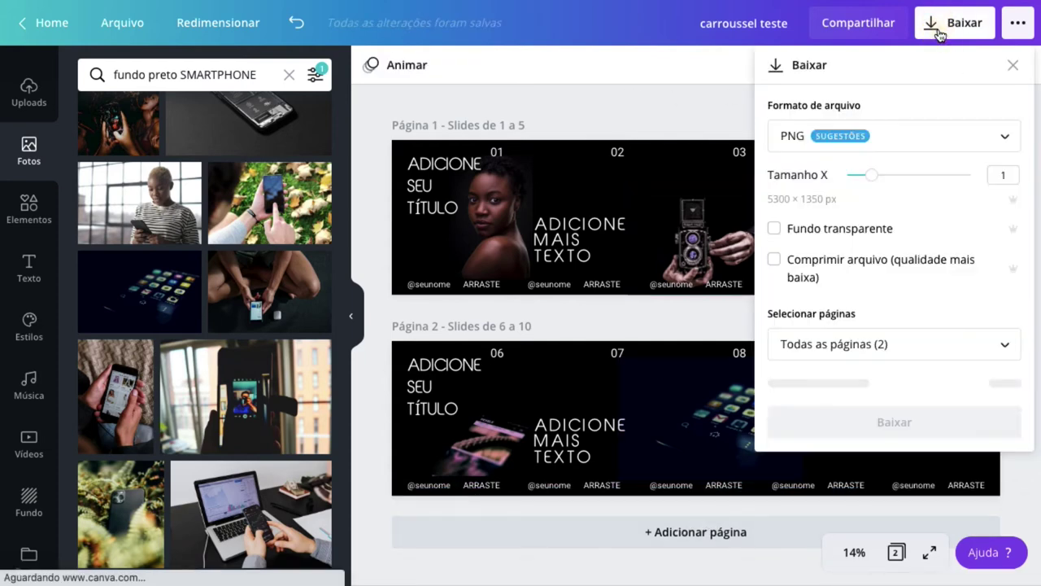
{"action": "left_click", "coordinate": [916, 142]}
{"action": "left_click", "coordinate": [902, 188]}
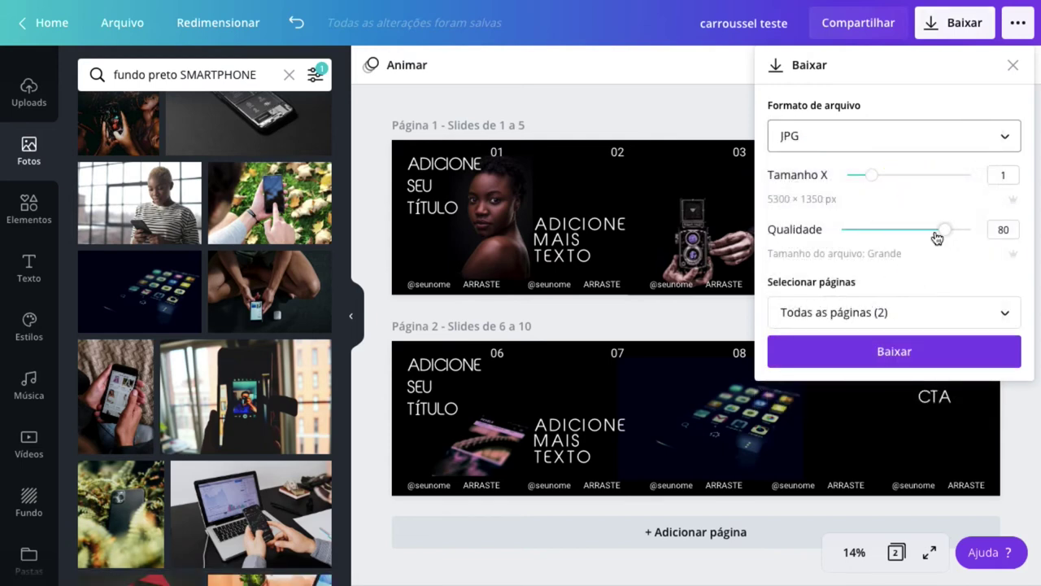
{"action": "left_click_drag", "start_coordinate": [947, 235], "coordinate": [976, 235]}
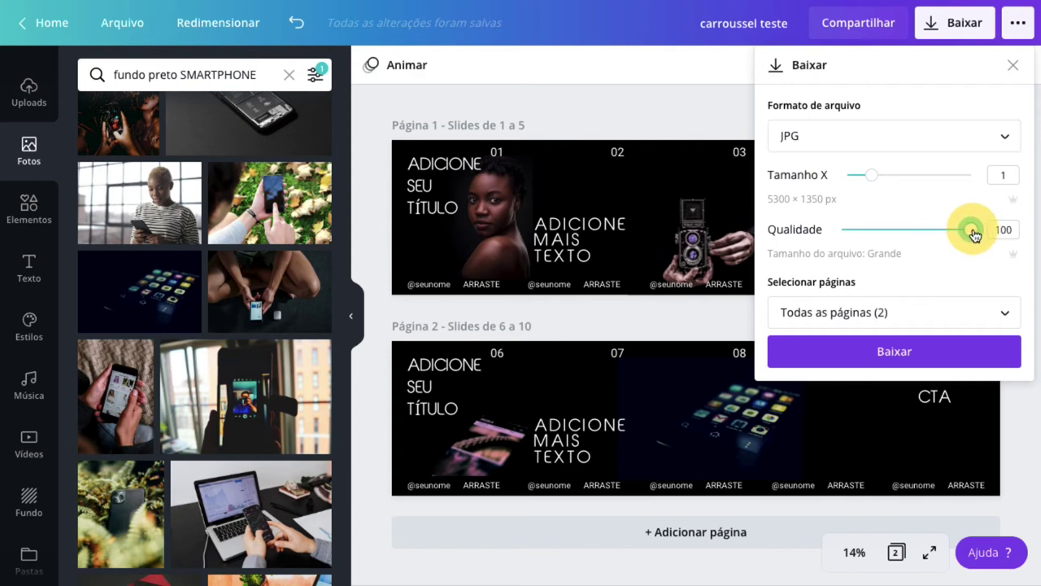
{"action": "left_click_drag", "start_coordinate": [956, 237], "coordinate": [947, 238]}
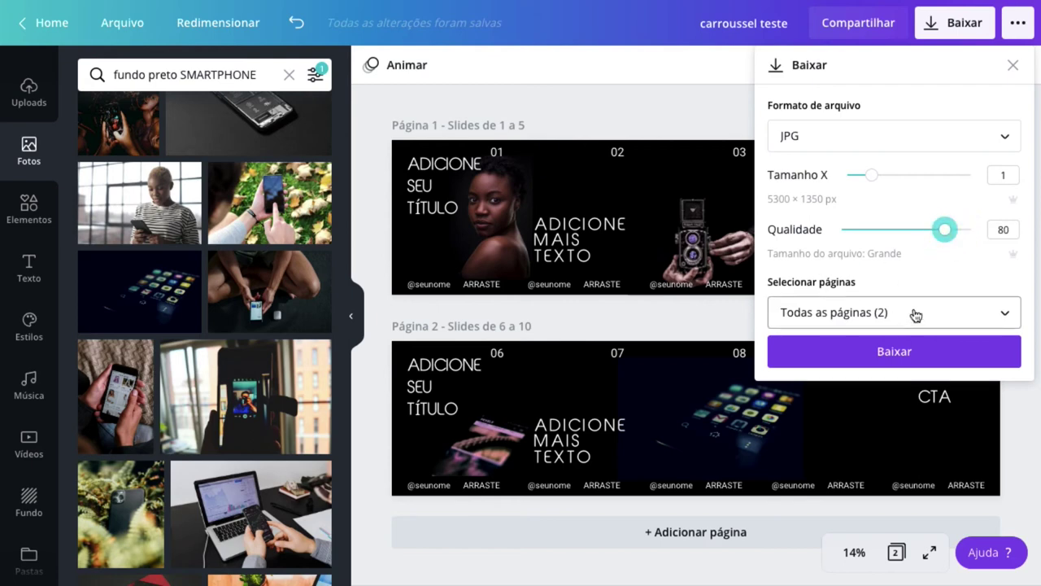
Download only page 1, "Slides de 1 a 5", and return to the design
{"action": "left_click", "coordinate": [914, 312]}
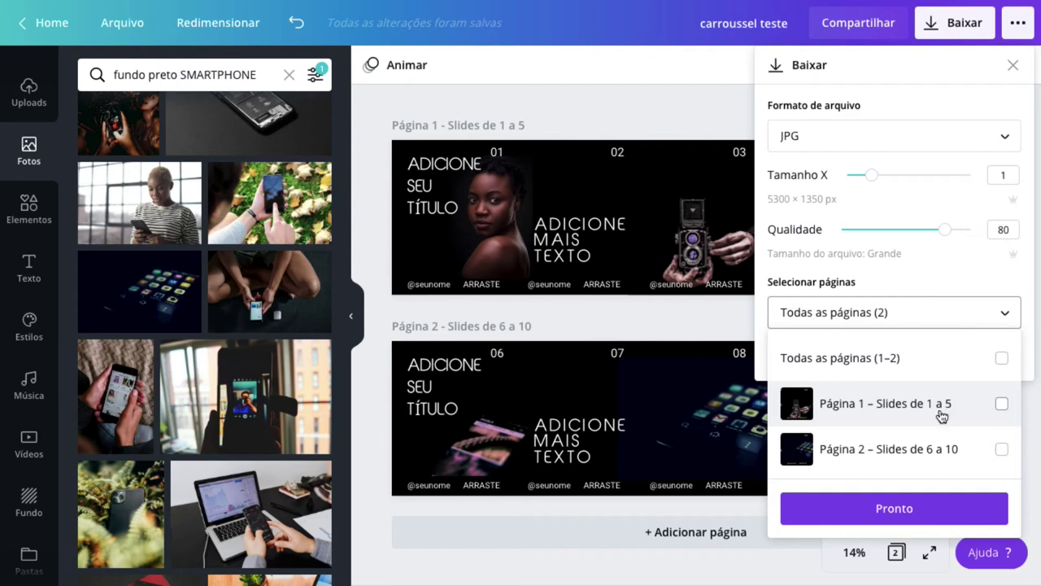
{"action": "left_click", "coordinate": [1002, 404]}
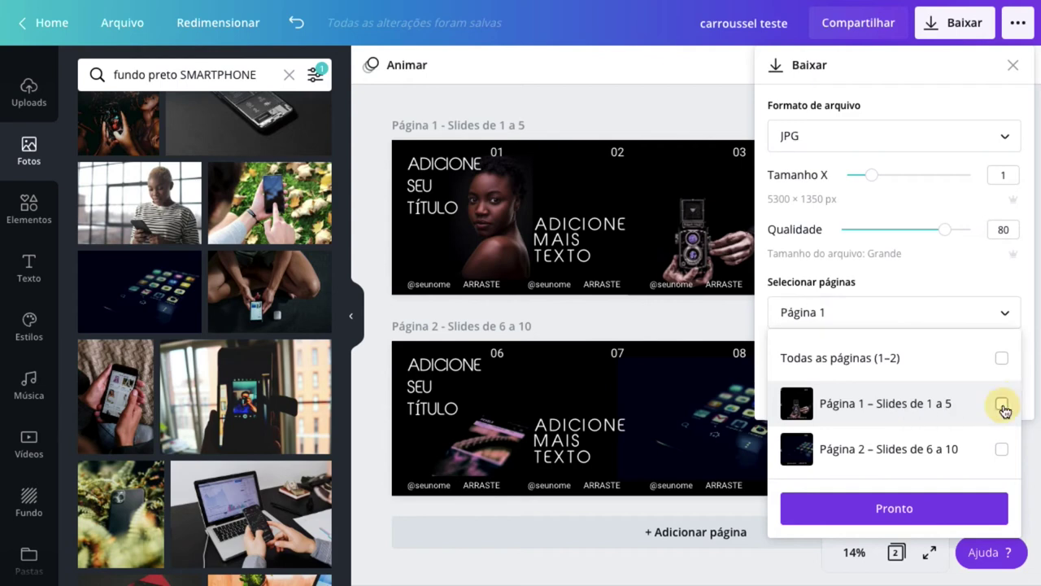
{"action": "left_click", "coordinate": [913, 509]}
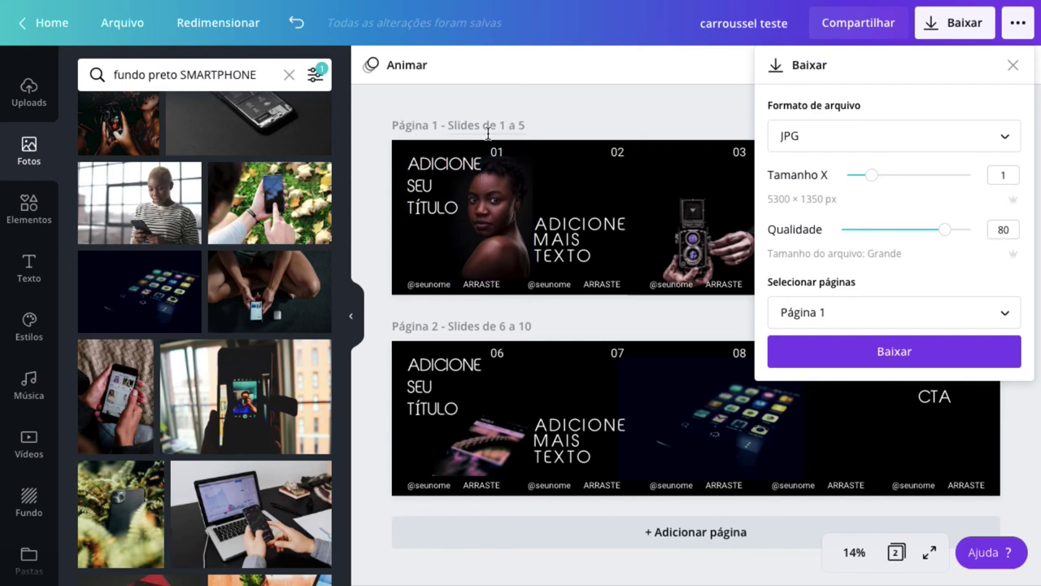
{"action": "left_click", "coordinate": [903, 352]}
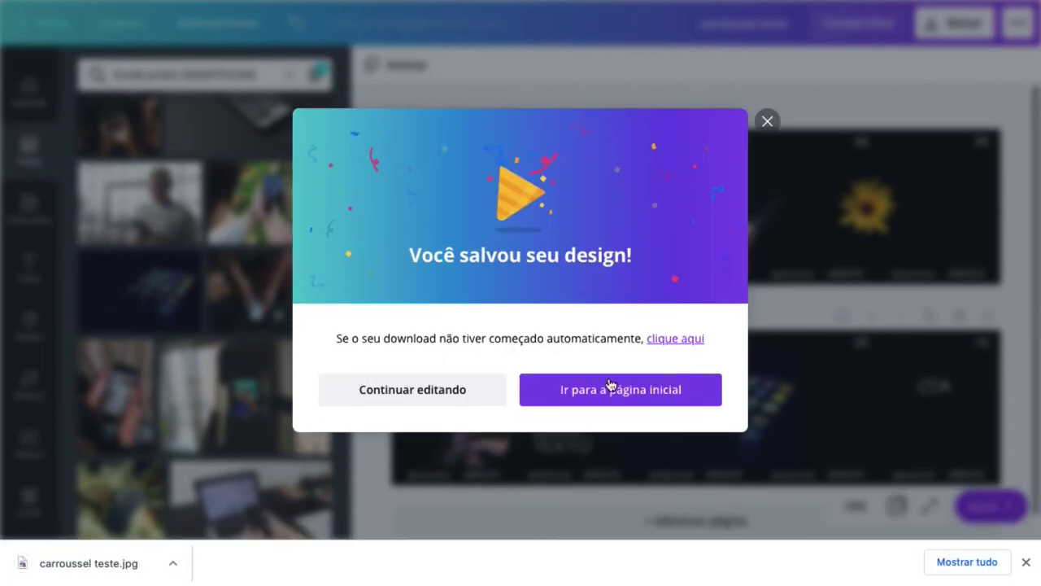
{"action": "left_click", "coordinate": [906, 103]}
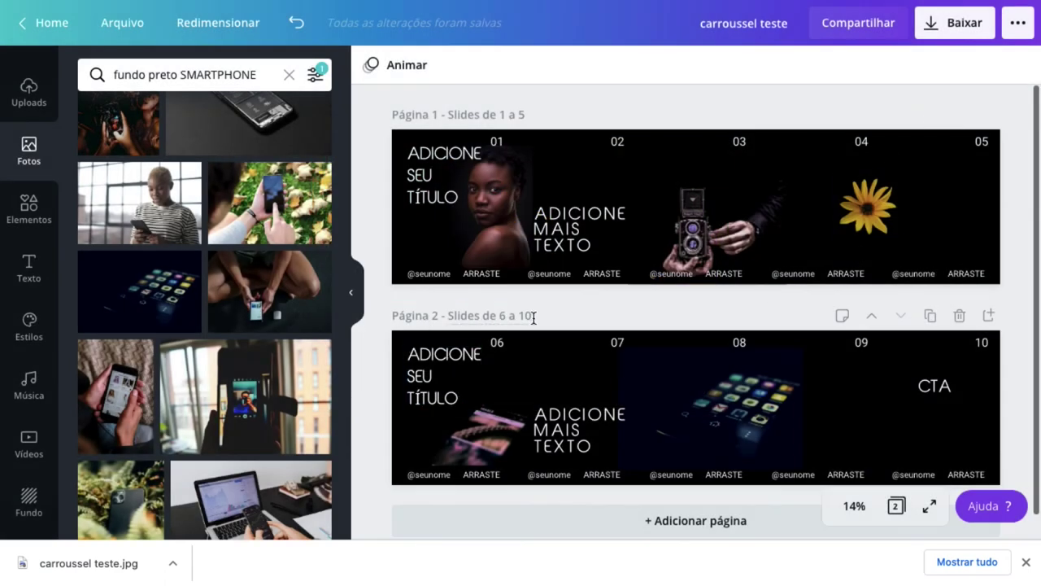
Download only page 2, "Slides de 6 a 10", as a JPG
{"action": "left_click", "coordinate": [955, 24]}
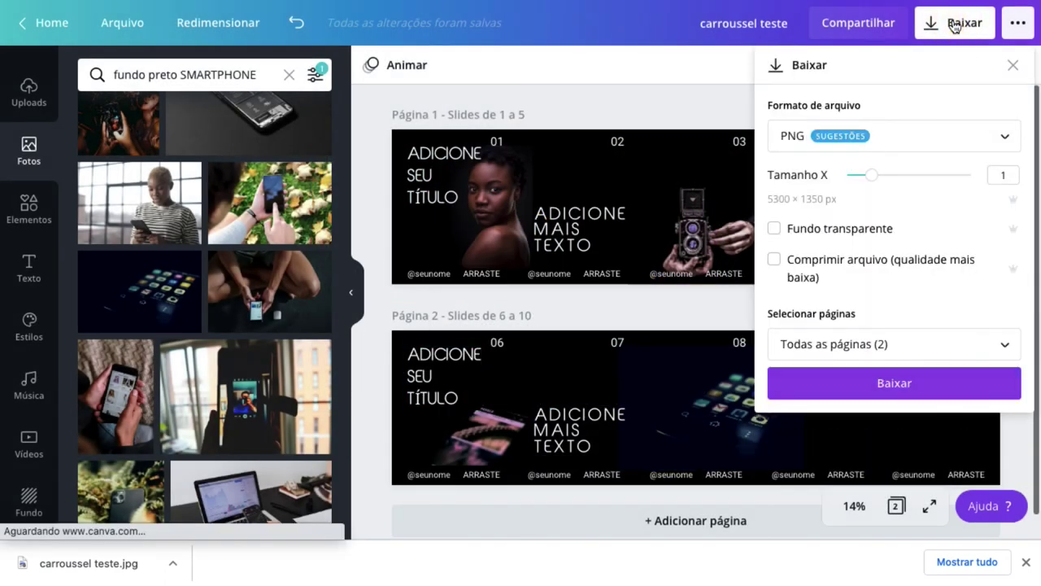
{"action": "left_click", "coordinate": [930, 143]}
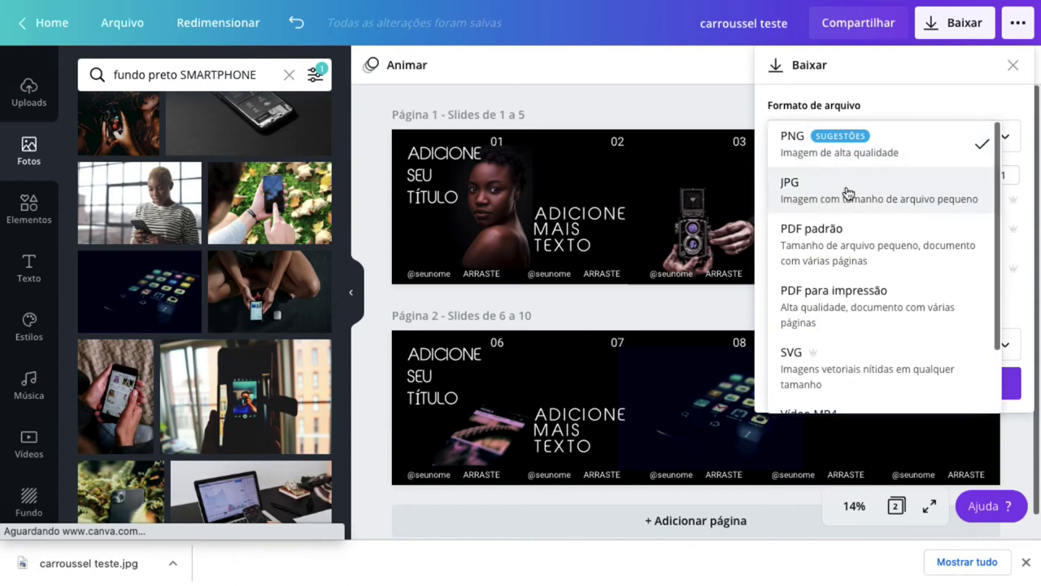
{"action": "left_click", "coordinate": [847, 192]}
{"action": "left_click", "coordinate": [946, 313]}
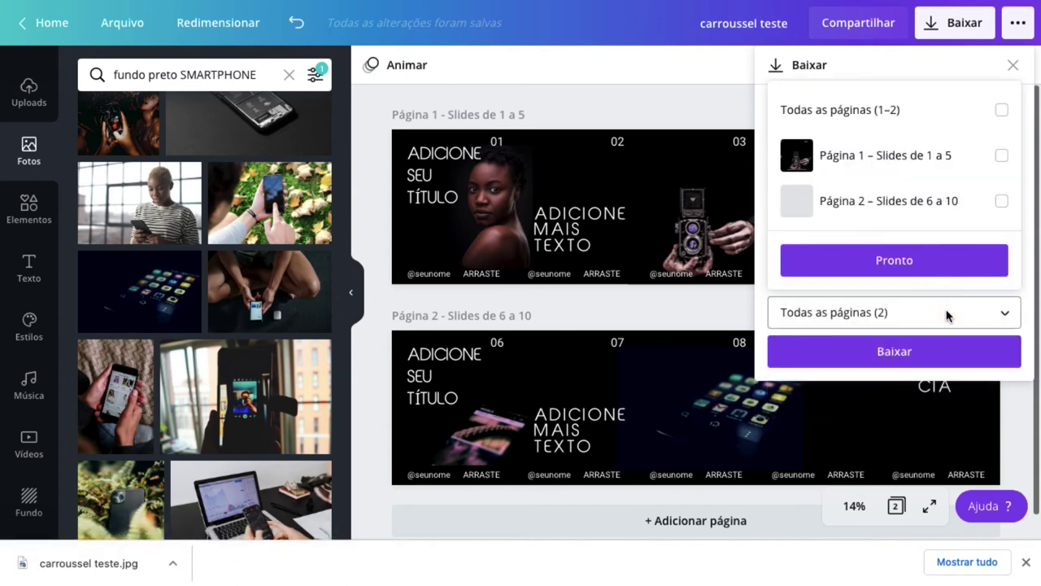
{"action": "left_click", "coordinate": [880, 209]}
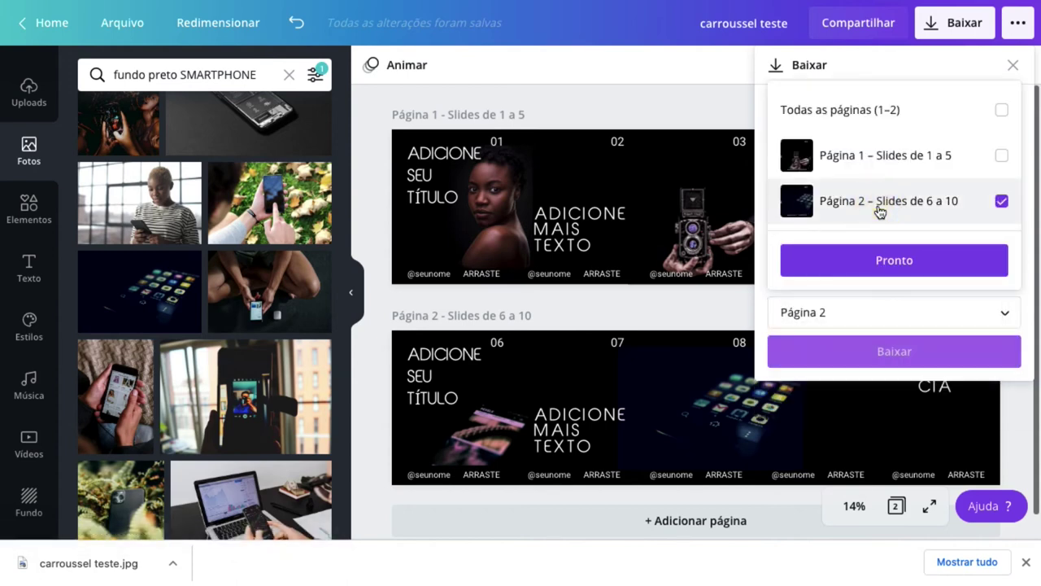
{"action": "left_click", "coordinate": [934, 259]}
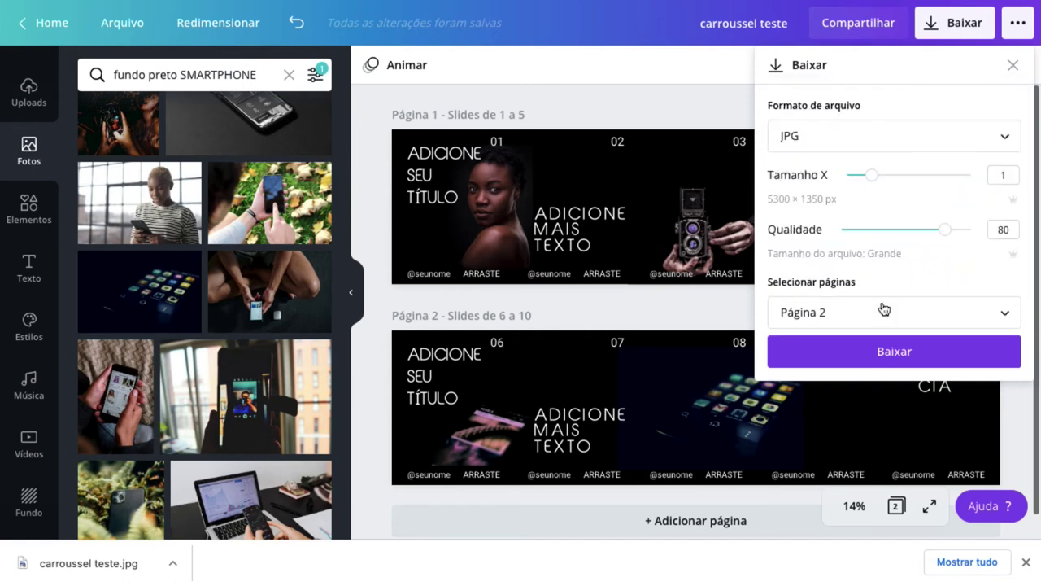
{"action": "left_click", "coordinate": [921, 350]}
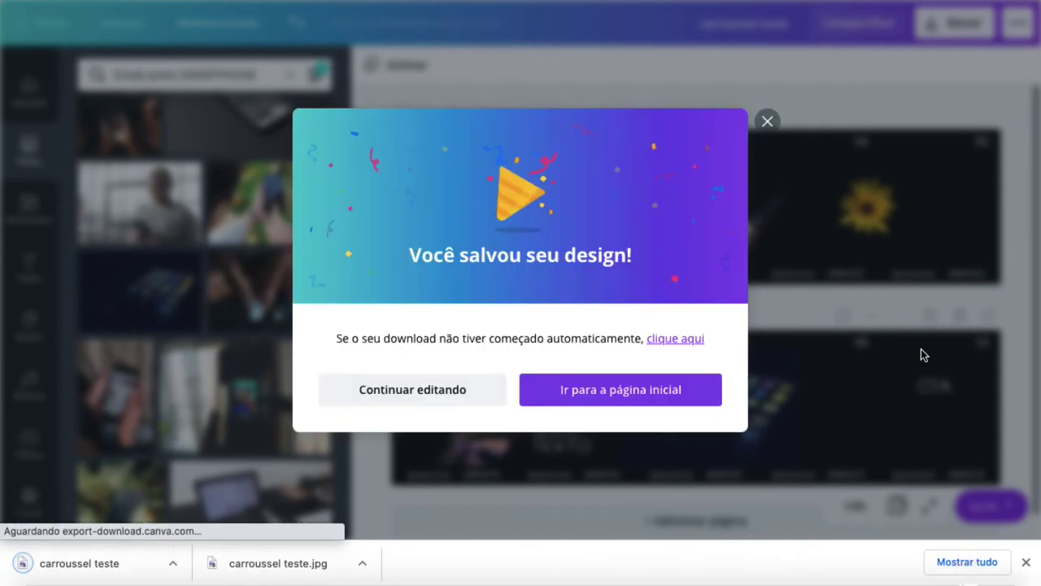
Search Google for "pinetools split" and open the PineTools Split image online page
{"action": "left_click", "coordinate": [734, 80]}
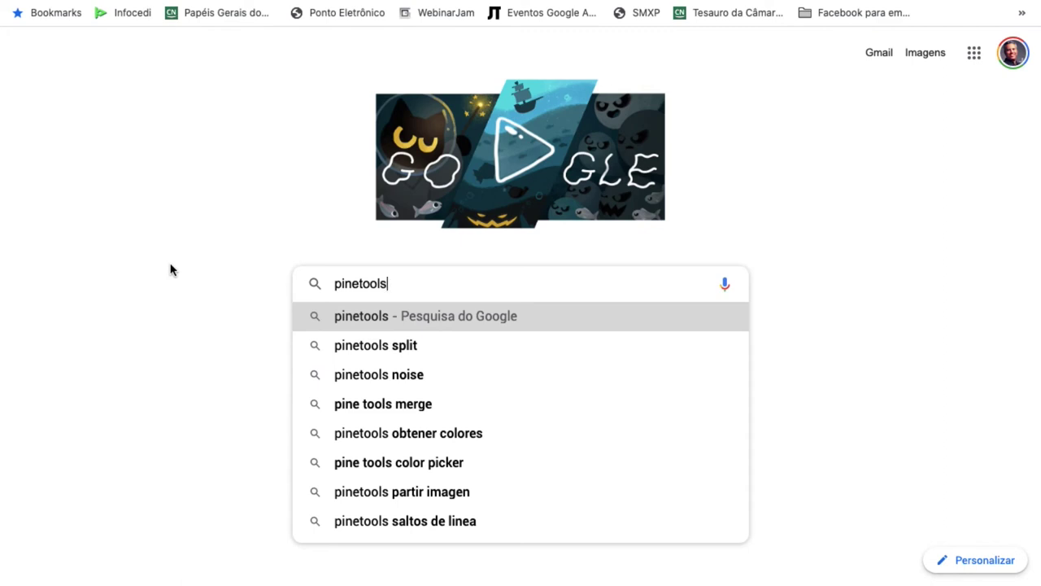
{"action": "left_click", "coordinate": [411, 345]}
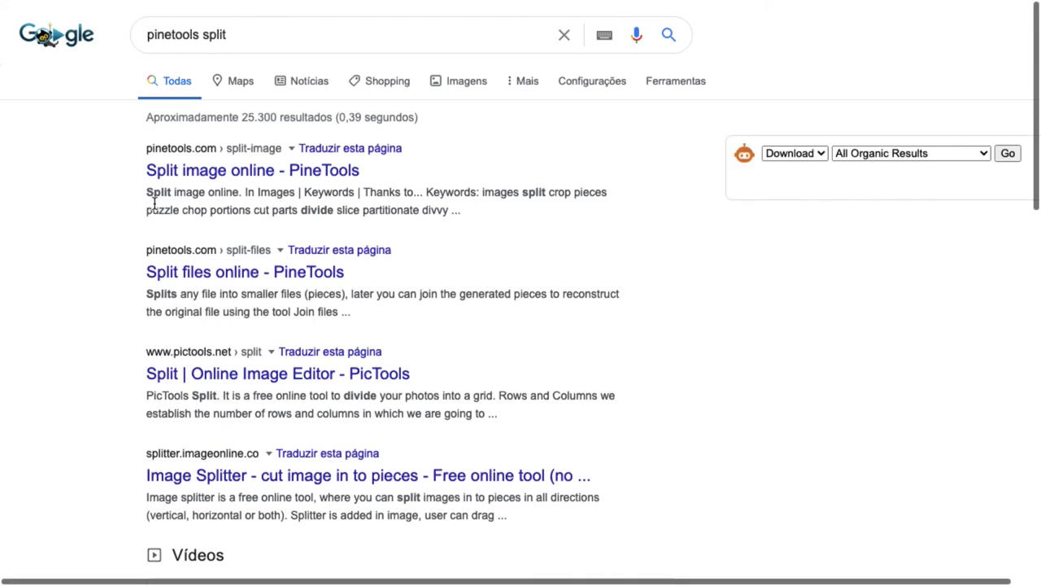
{"action": "left_click", "coordinate": [203, 173]}
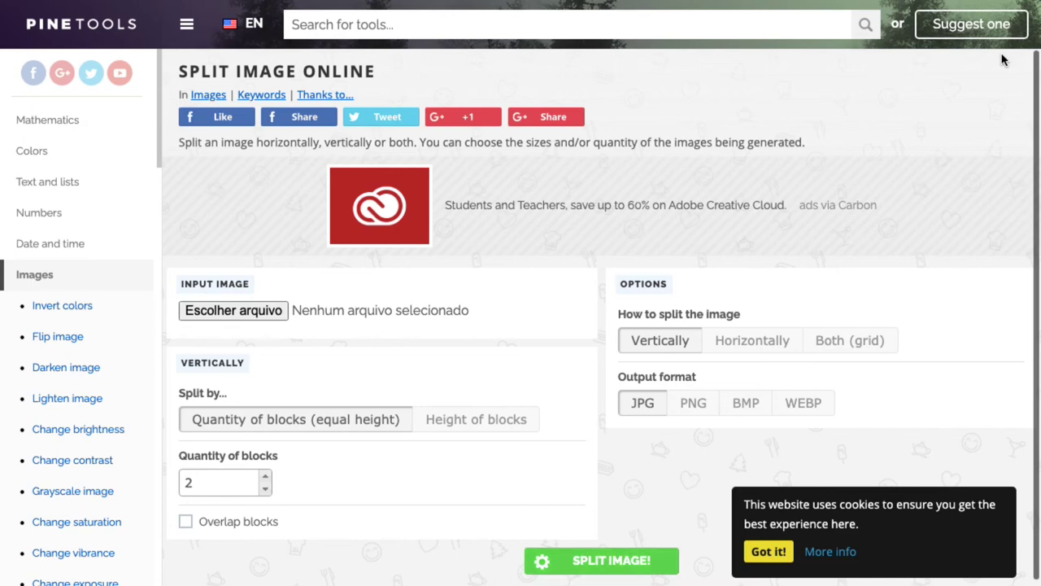
Load "carroussel teste.jpg" from the Downloads folder as the input image
{"action": "left_click", "coordinate": [262, 314]}
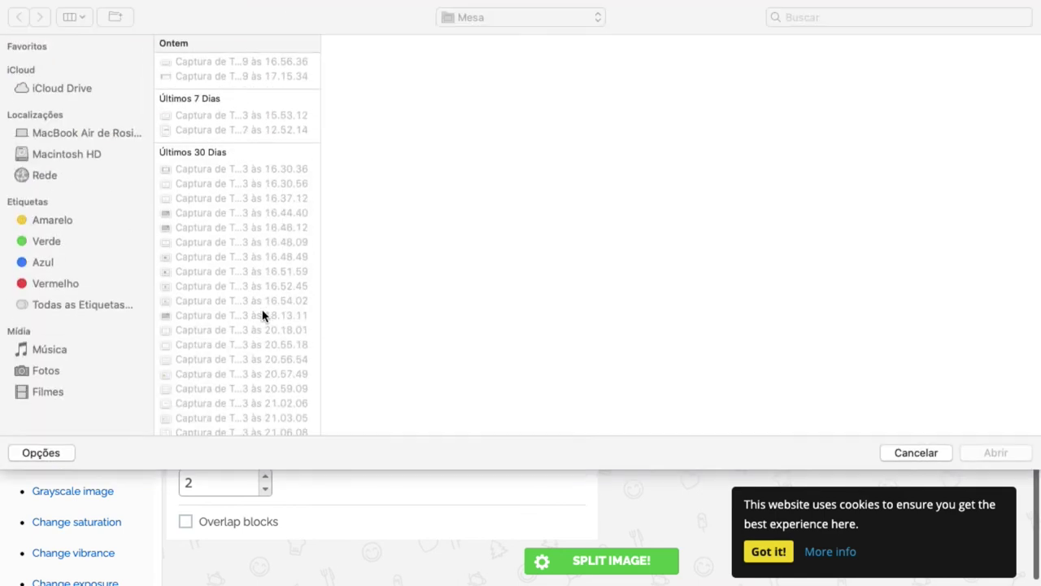
{"action": "left_click", "coordinate": [579, 22]}
{"action": "left_click", "coordinate": [524, 35]}
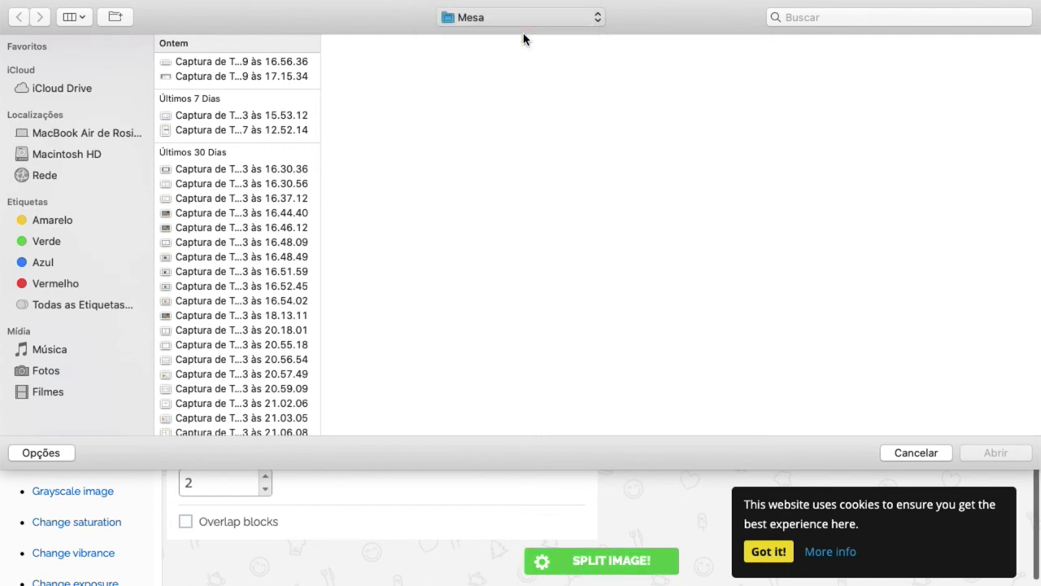
{"action": "left_click", "coordinate": [590, 60]}
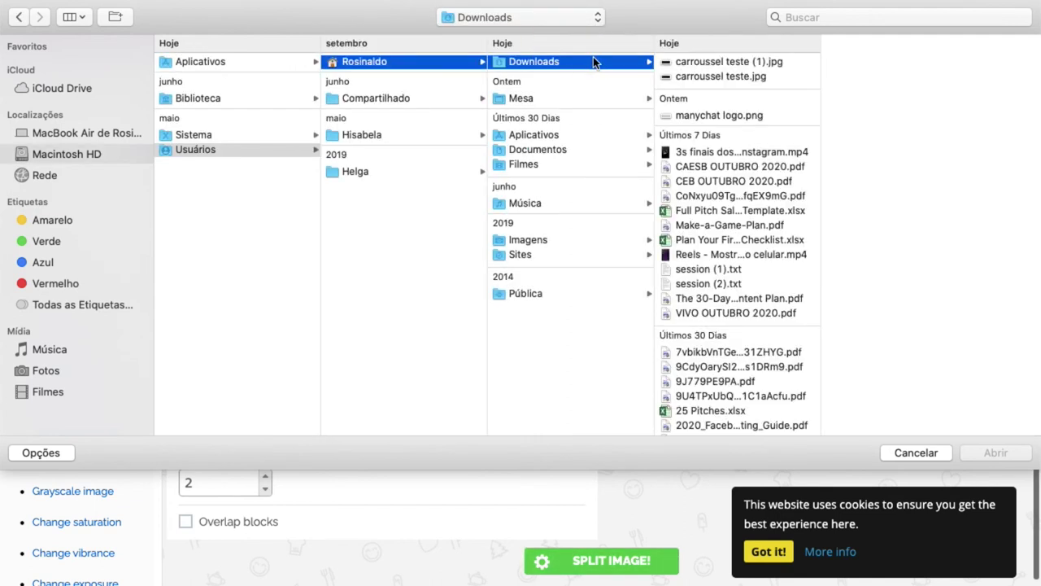
{"action": "left_click", "coordinate": [721, 77]}
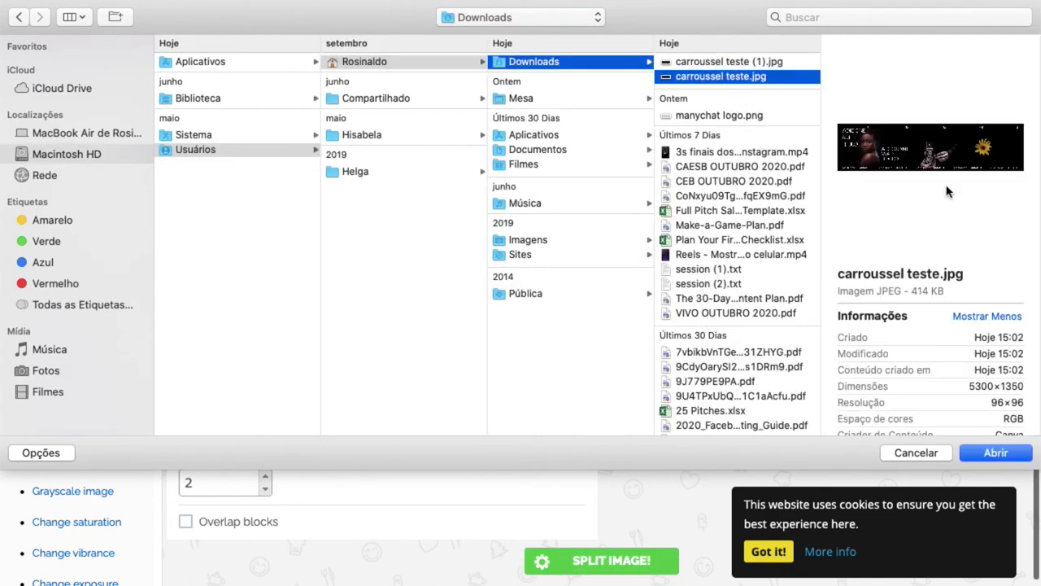
{"action": "left_click", "coordinate": [996, 453]}
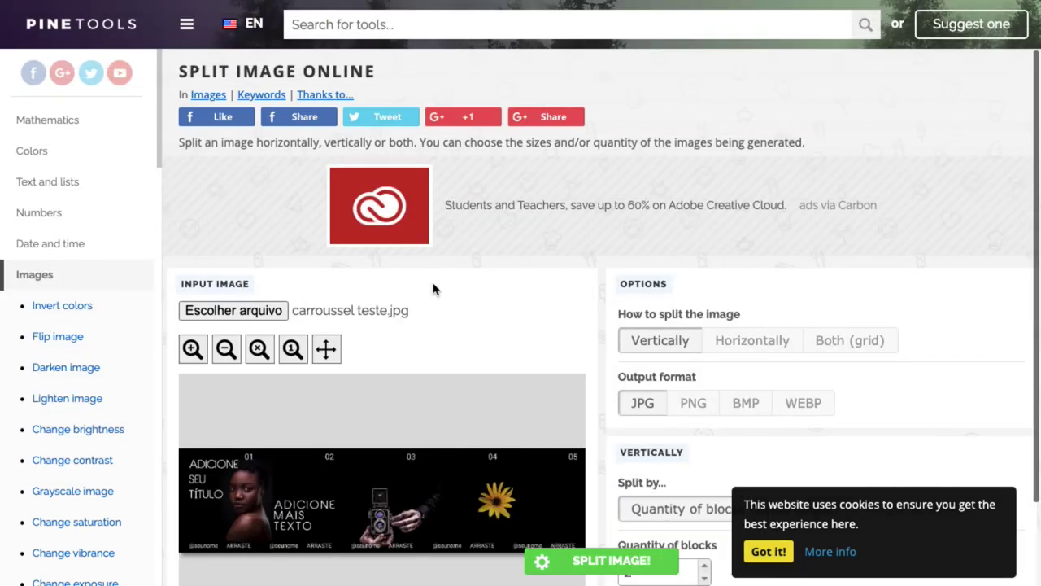
Split the slides 01–05 image horizontally into 5 blocks of equal width, accepting the site's cookie notice
{"action": "scroll", "coordinate": [433, 289], "scroll_direction": "down", "scroll_amount": 1}
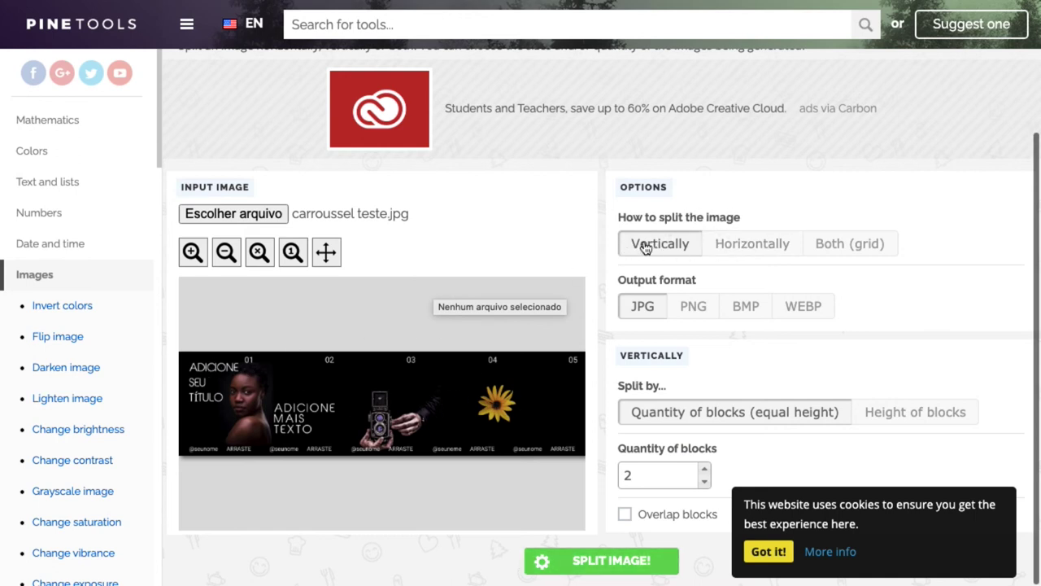
{"action": "left_click", "coordinate": [760, 247]}
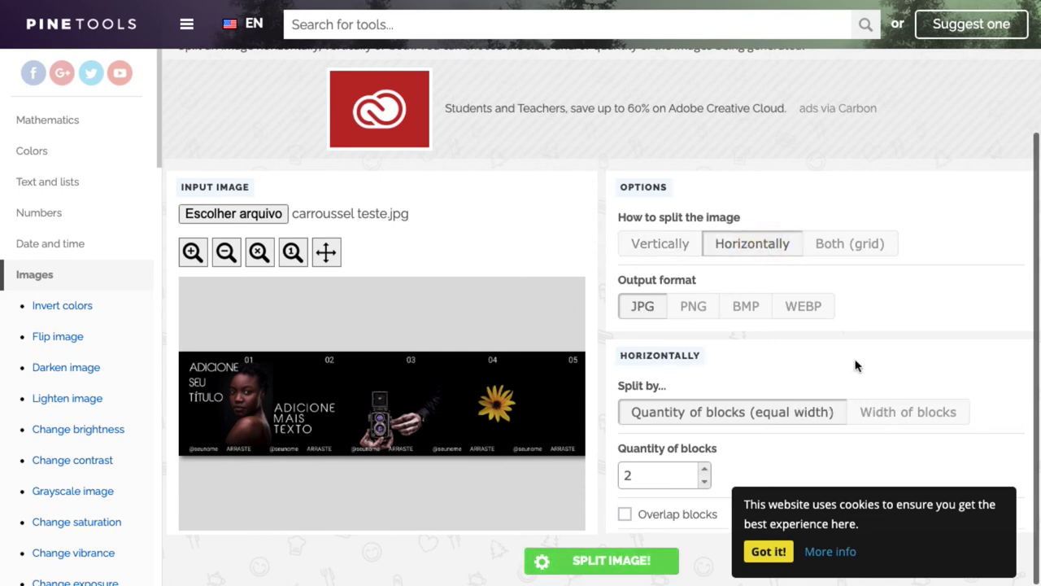
{"action": "left_click", "coordinate": [769, 552]}
{"action": "left_click", "coordinate": [704, 470]}
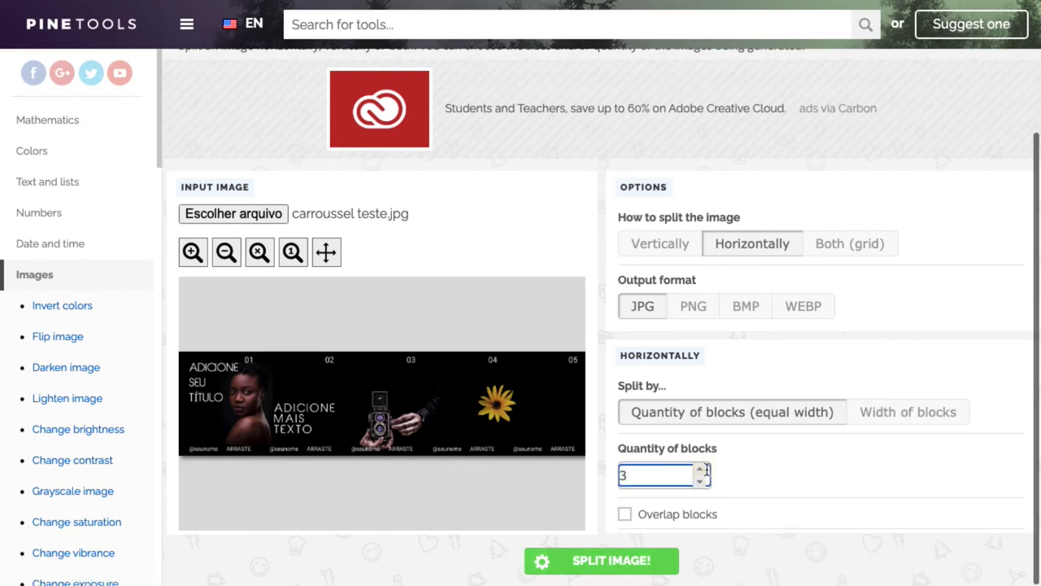
{"action": "left_click", "coordinate": [698, 471]}
{"action": "left_click", "coordinate": [698, 470]}
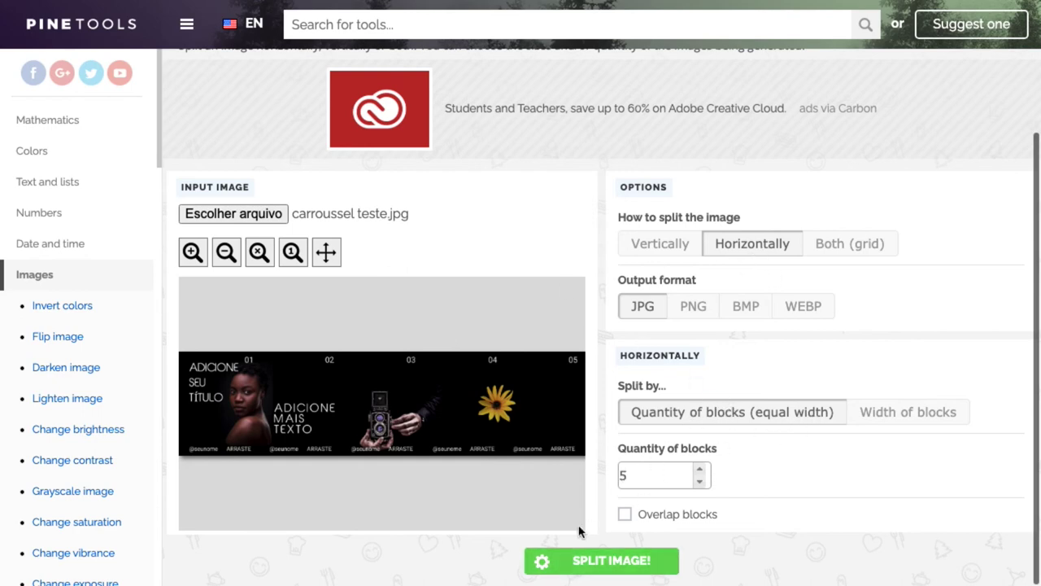
{"action": "left_click", "coordinate": [609, 562]}
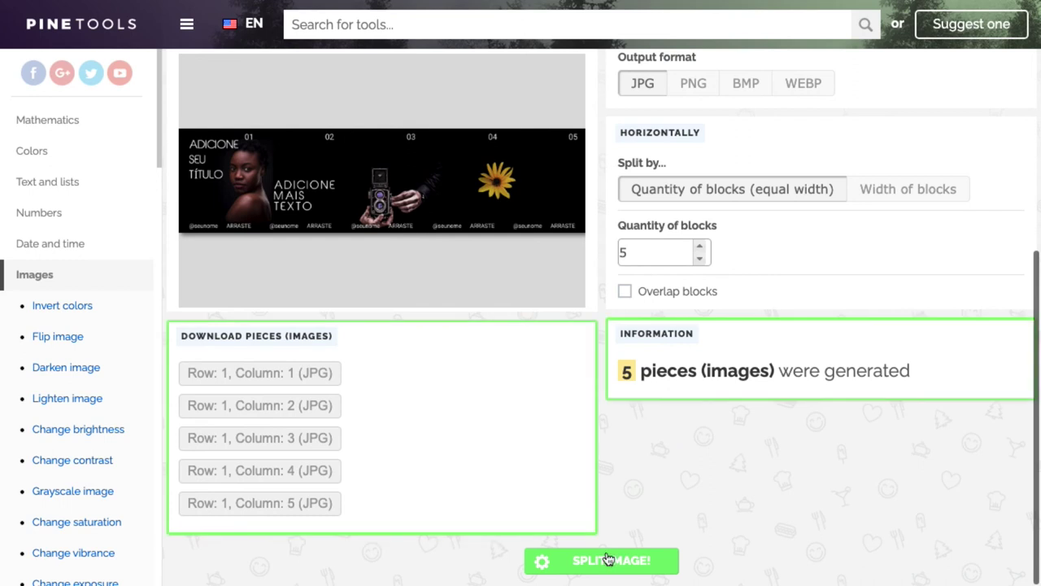
Download all five JPG pieces of the slides 01–05 image, columns 1 to 5
{"action": "left_click", "coordinate": [316, 373]}
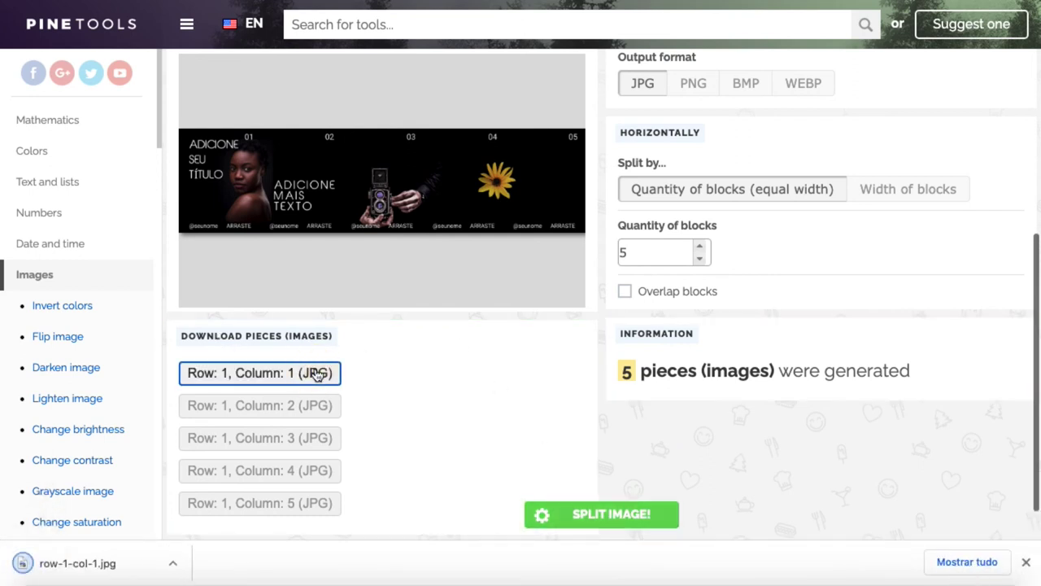
{"action": "left_click", "coordinate": [308, 412]}
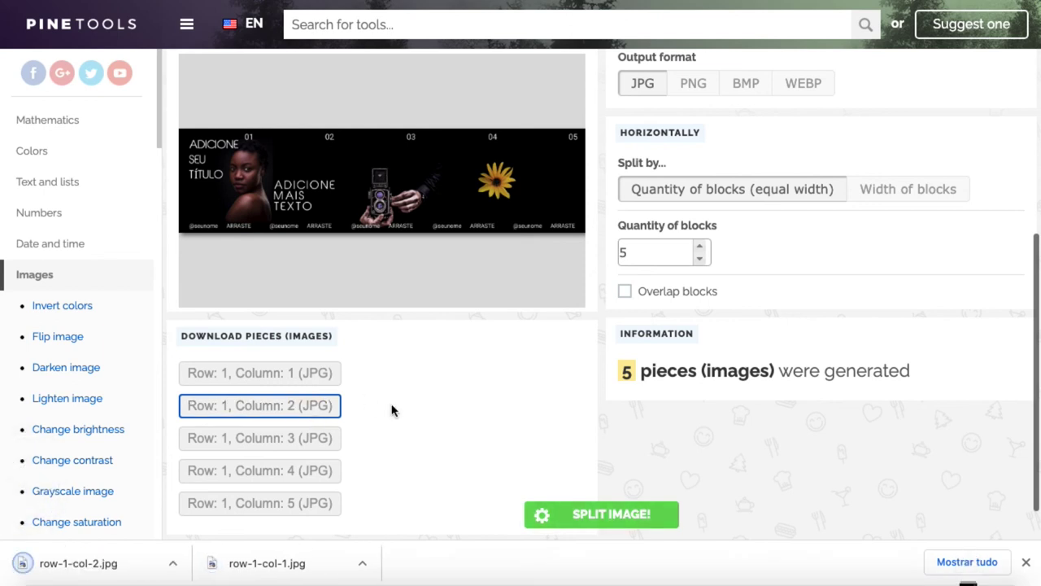
{"action": "left_click", "coordinate": [277, 443]}
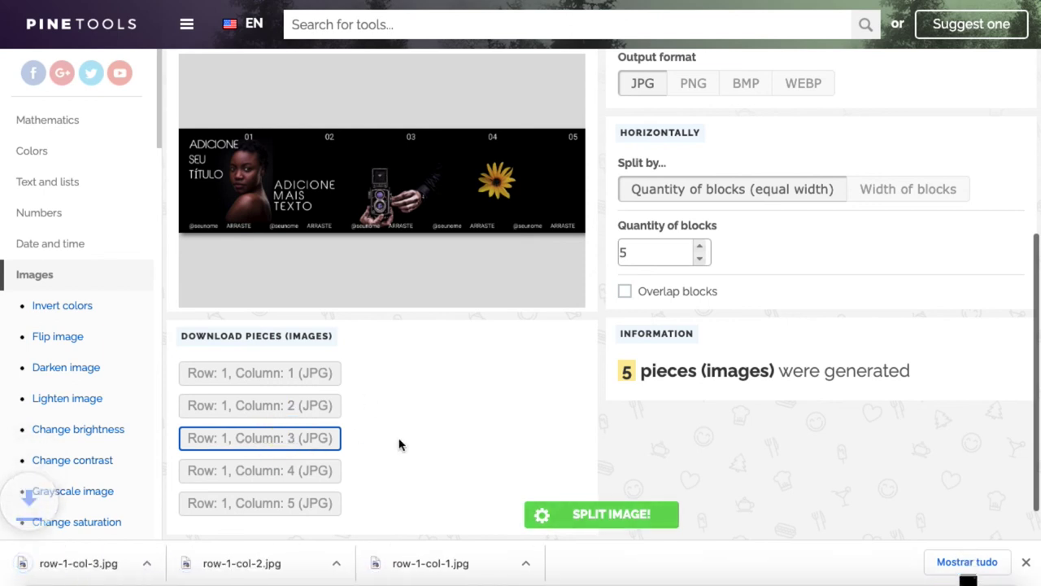
{"action": "left_click", "coordinate": [289, 479]}
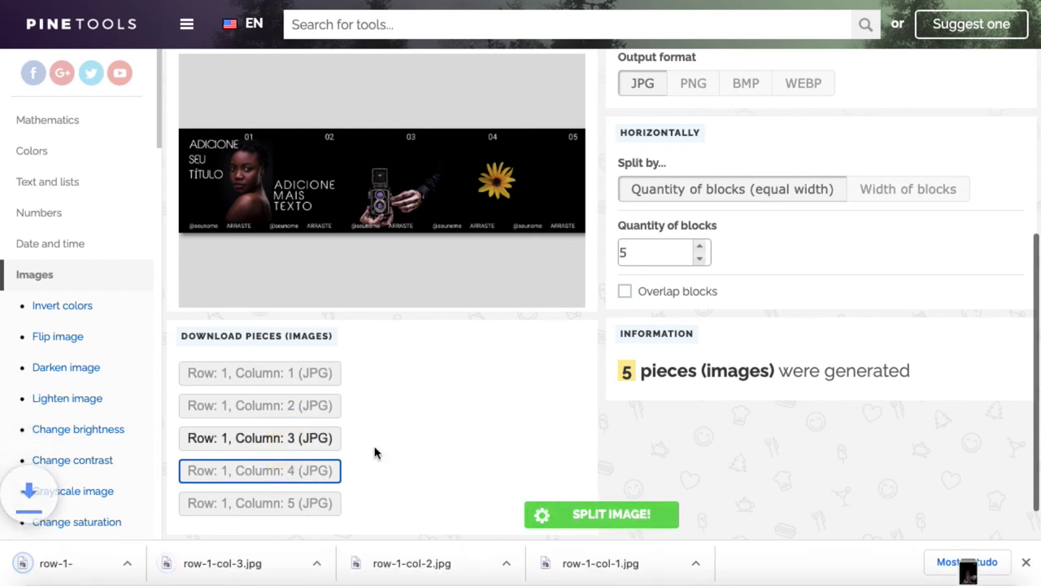
{"action": "left_click", "coordinate": [281, 504]}
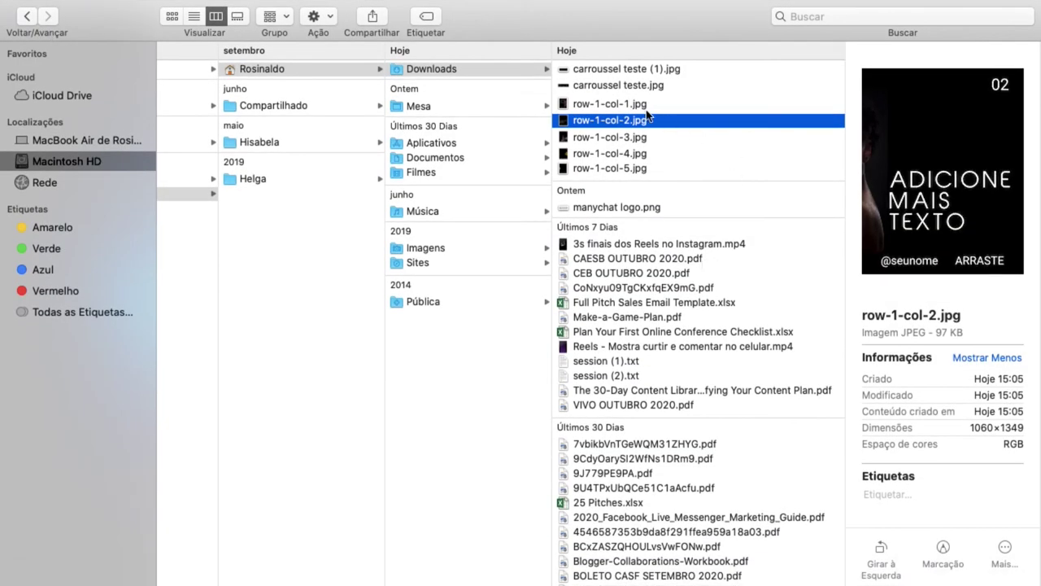
Preview the downloaded pieces row-1-col-1.jpg to row-1-col-5.jpg one by one in Finder
{"action": "left_click", "coordinate": [635, 104]}
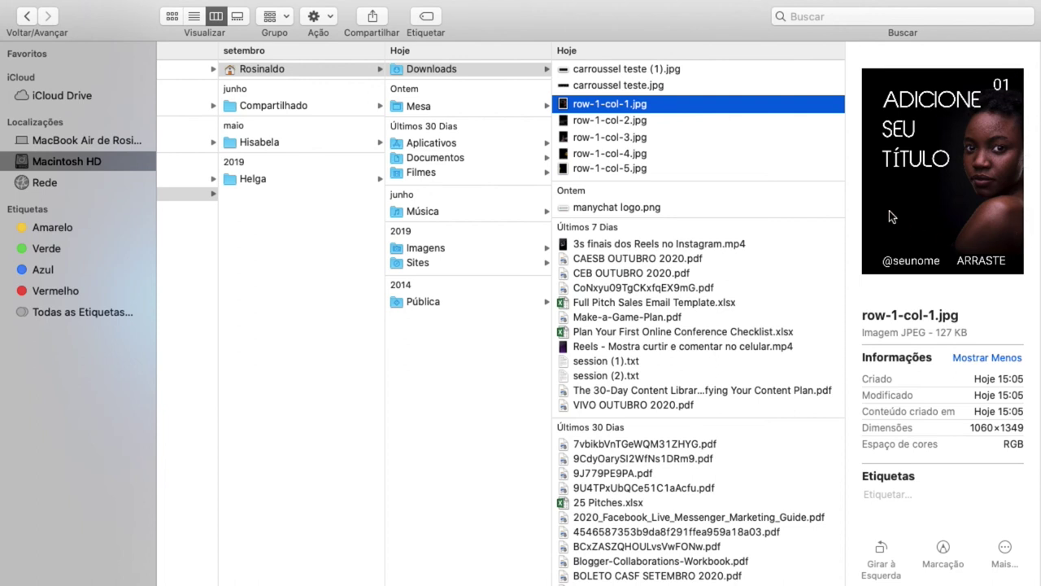
{"action": "left_click", "coordinate": [632, 122]}
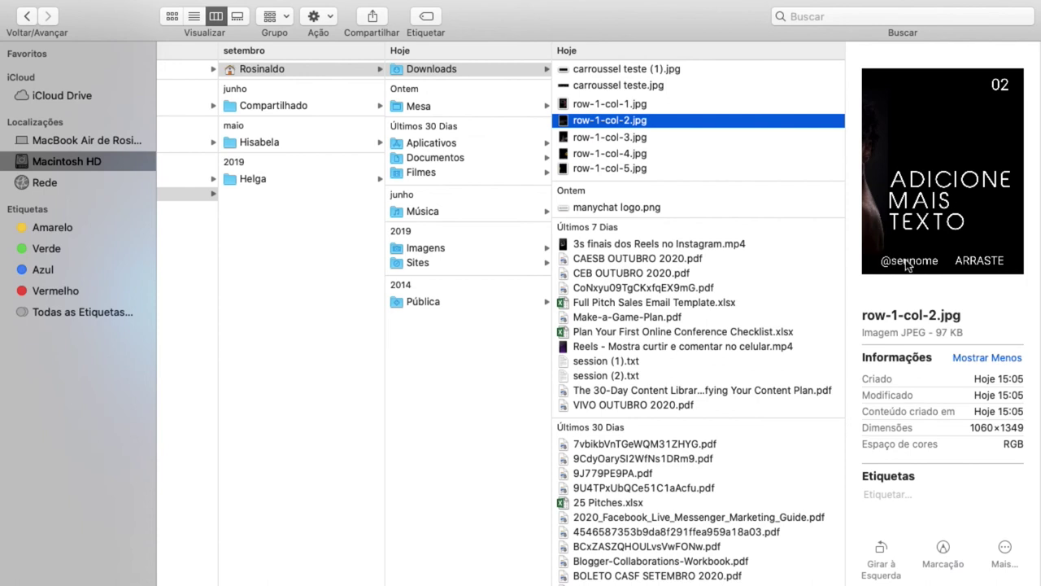
{"action": "left_click", "coordinate": [633, 138]}
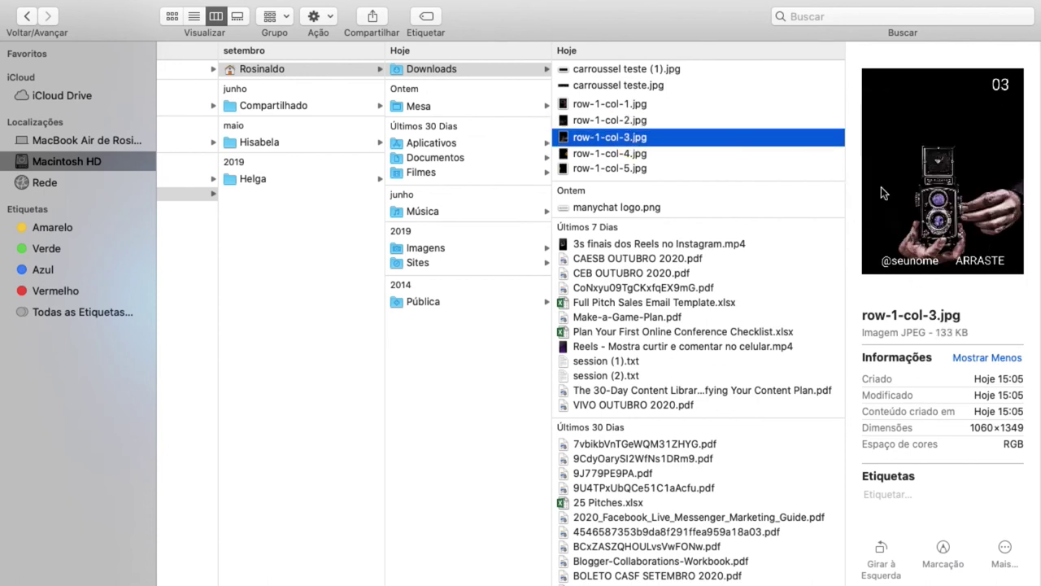
{"action": "left_click", "coordinate": [615, 157]}
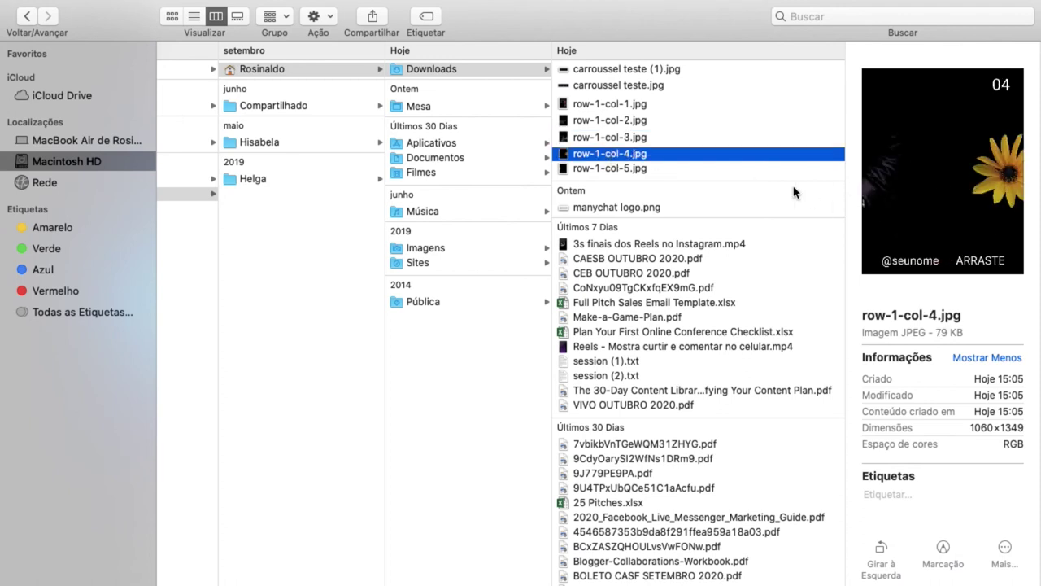
{"action": "left_click", "coordinate": [627, 169]}
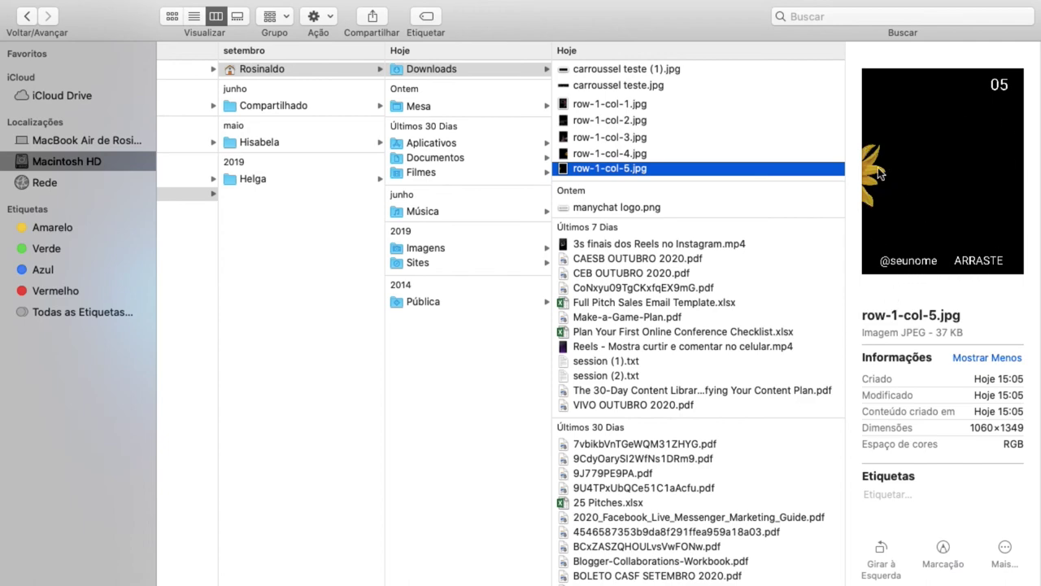
Return to PineTools in the browser and load "carroussel teste (1).jpg" from Downloads as the new input image
{"action": "key", "text": "ctrl+Right"}
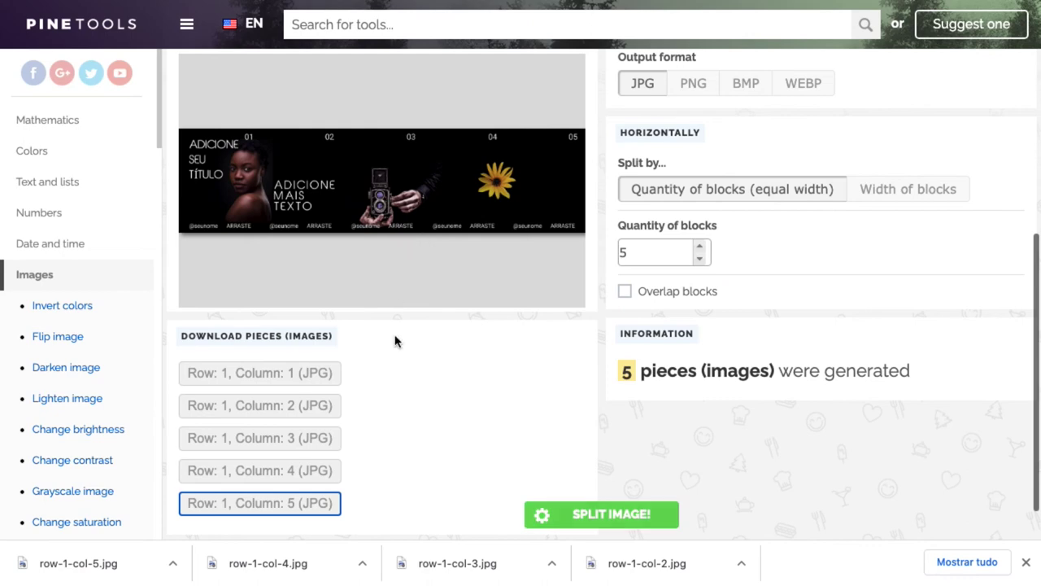
{"action": "scroll", "coordinate": [395, 340], "scroll_direction": "up", "scroll_amount": 5}
{"action": "left_click", "coordinate": [254, 314]}
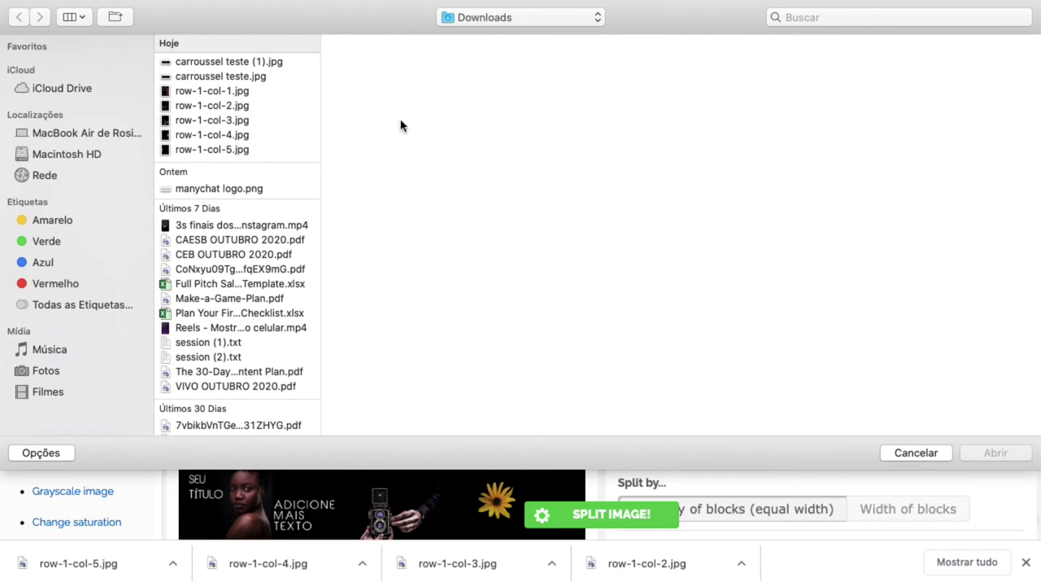
{"action": "left_click", "coordinate": [252, 61]}
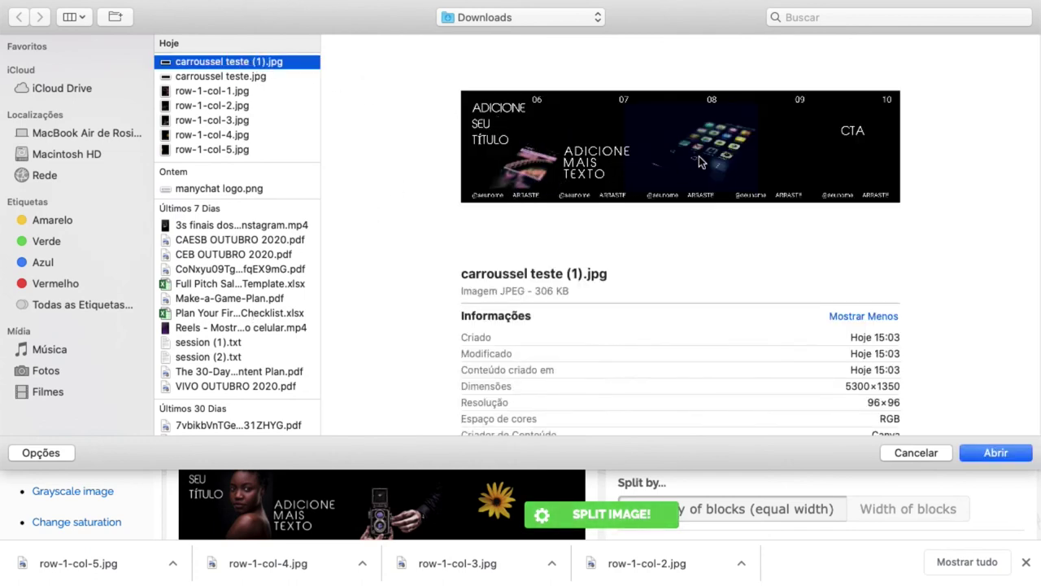
{"action": "left_click", "coordinate": [995, 452]}
Split the slides 06–10 image horizontally, keeping 5 blocks of equal width and JPG output
{"action": "scroll", "coordinate": [423, 258], "scroll_direction": "down", "scroll_amount": 3}
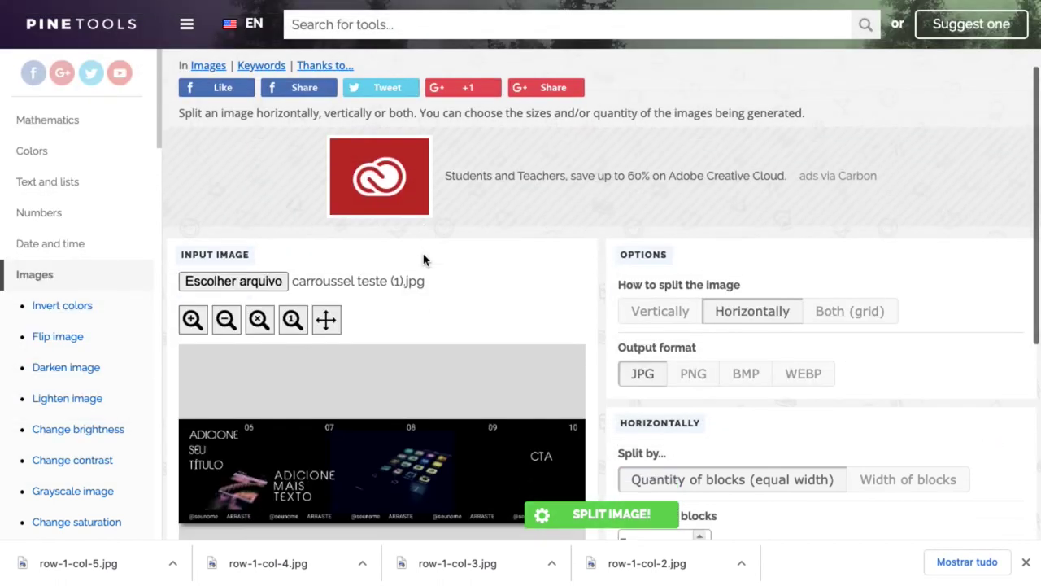
{"action": "scroll", "coordinate": [423, 259], "scroll_direction": "down", "scroll_amount": 3}
{"action": "scroll", "coordinate": [423, 258], "scroll_direction": "up", "scroll_amount": 2}
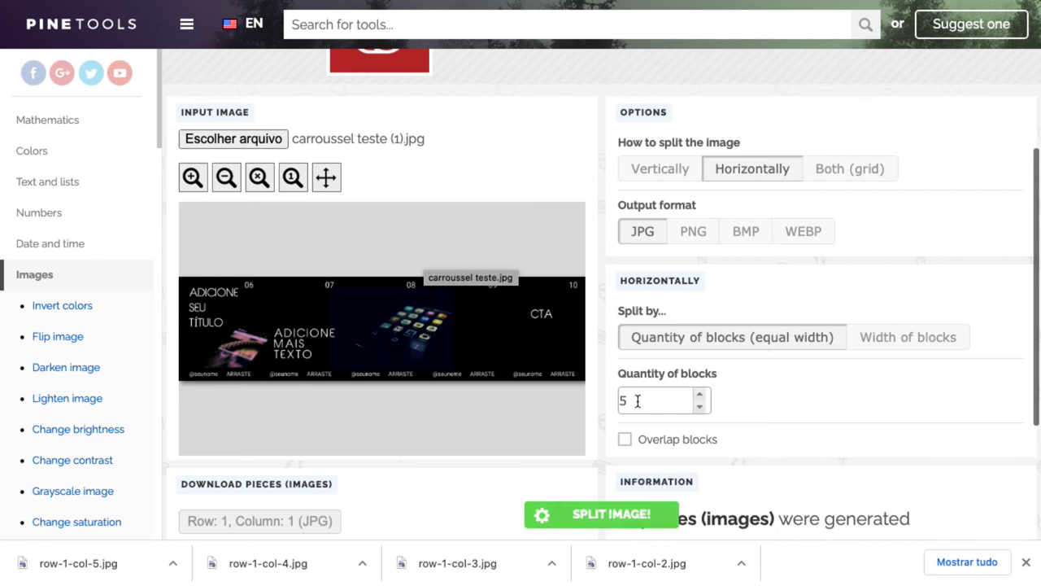
{"action": "scroll", "coordinate": [493, 435], "scroll_direction": "down", "scroll_amount": 2}
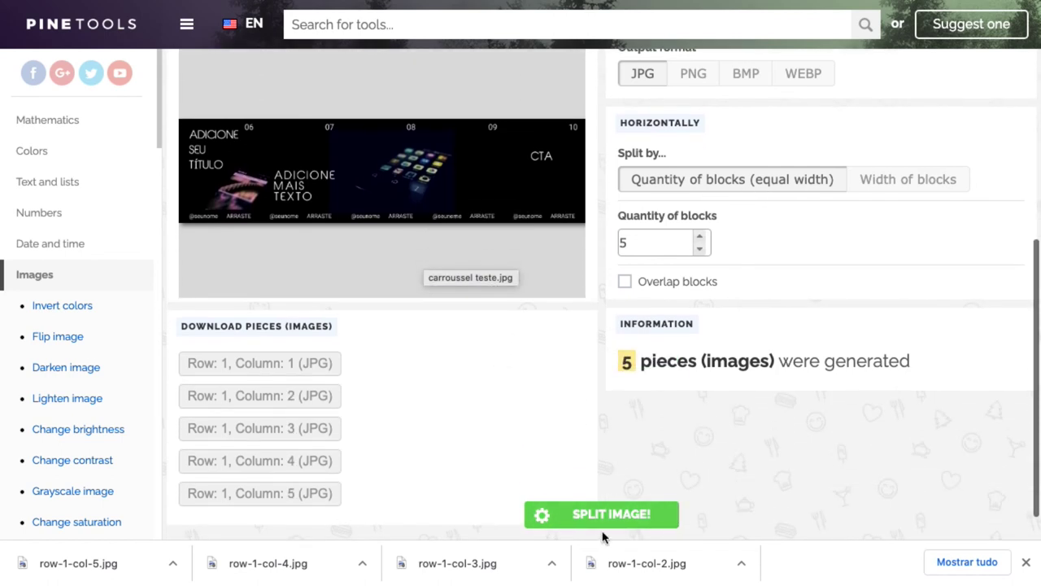
{"action": "left_click", "coordinate": [610, 521]}
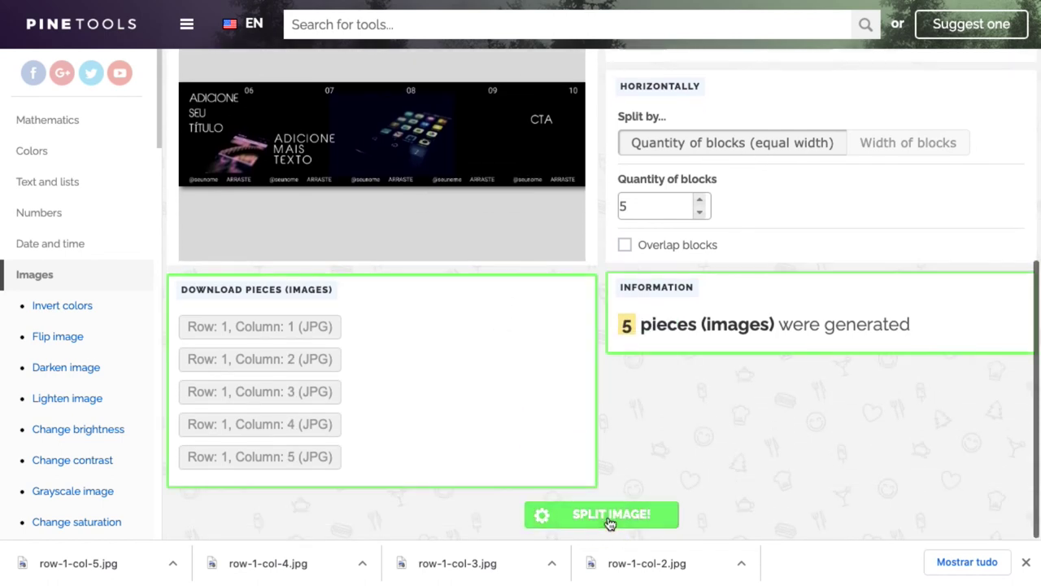
Download all five JPG pieces of the slides 06–10 image, columns 1 to 5
{"action": "left_click", "coordinate": [289, 329]}
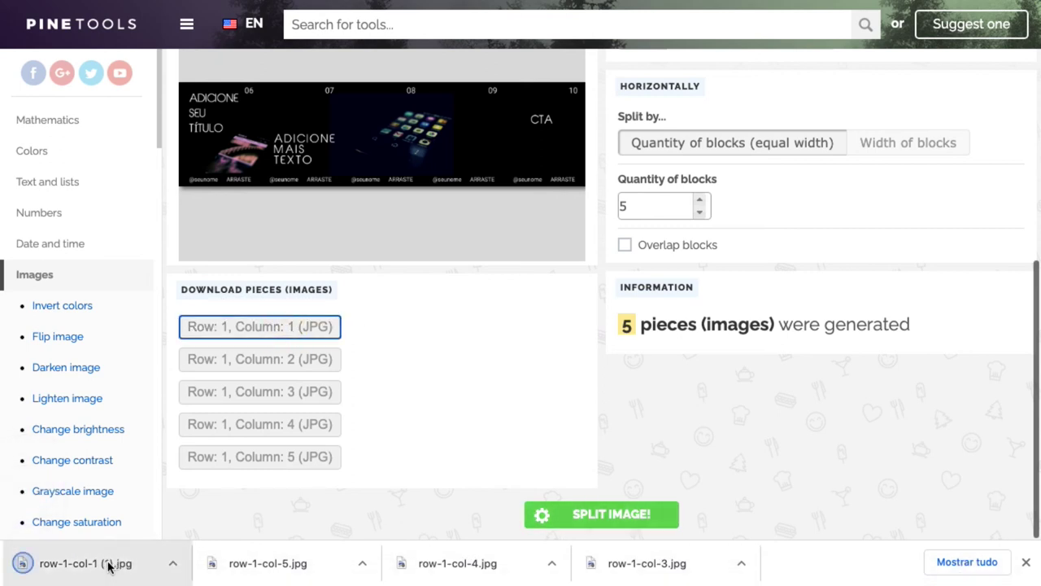
{"action": "left_click", "coordinate": [312, 359]}
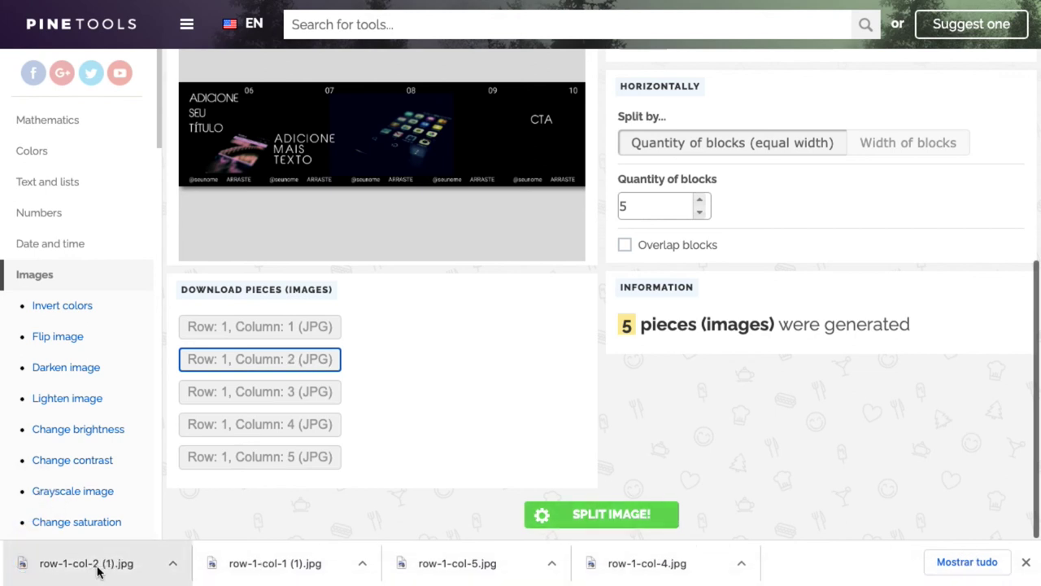
{"action": "left_click", "coordinate": [290, 397]}
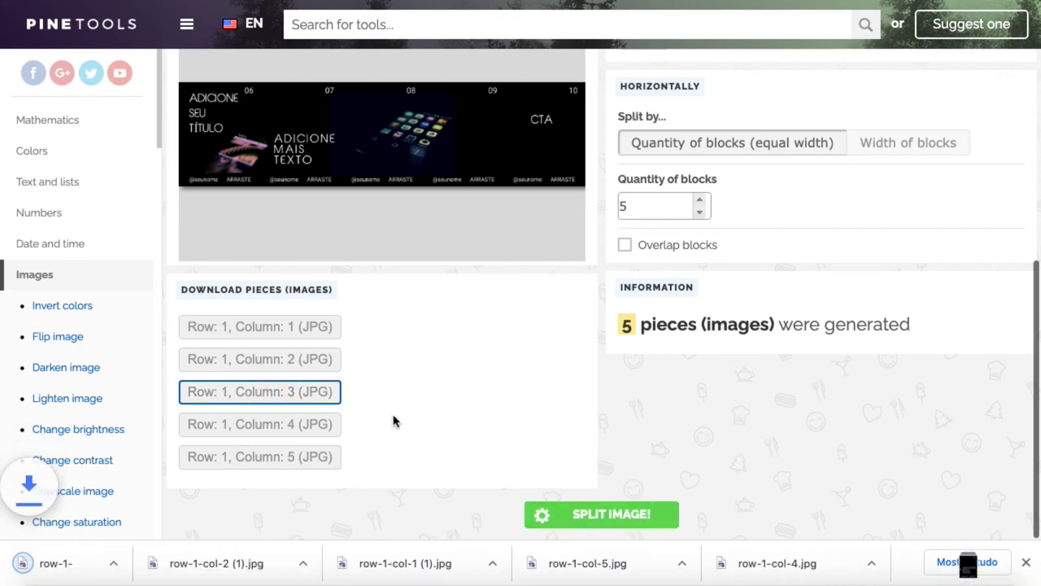
{"action": "left_click", "coordinate": [314, 424]}
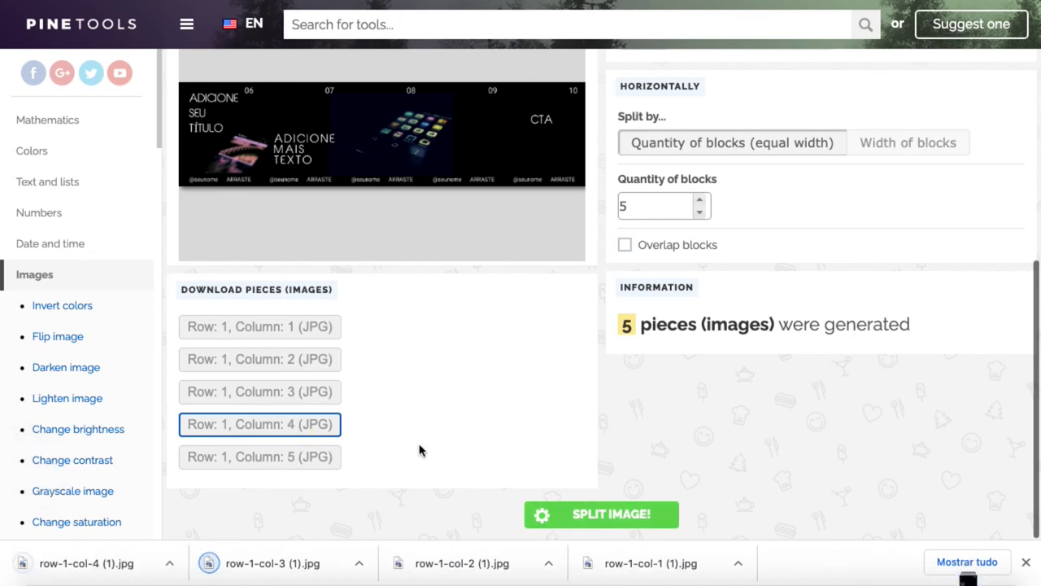
{"action": "left_click", "coordinate": [318, 456]}
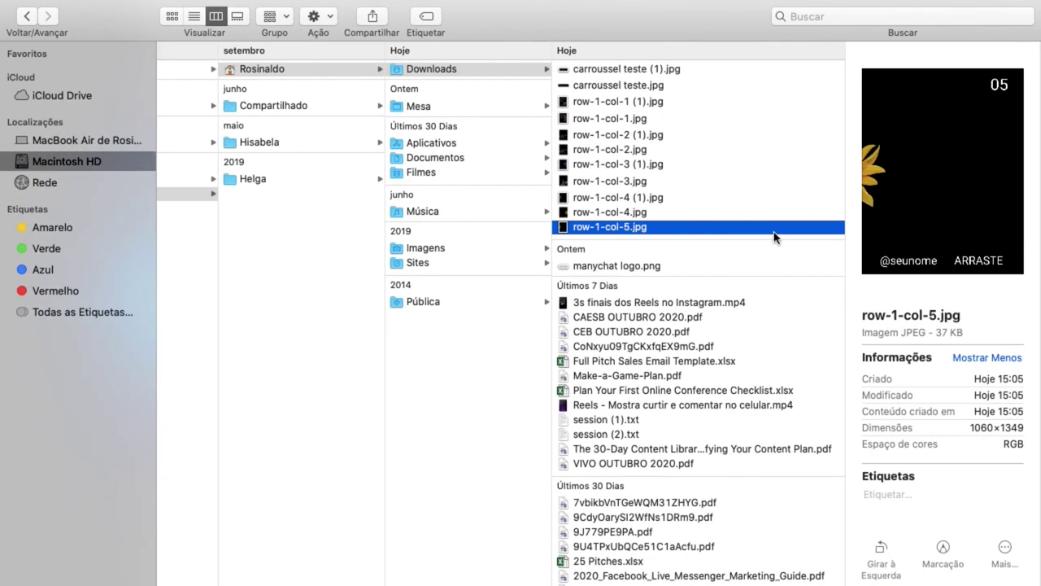
Preview the slides 06–10 pieces, row-1-col-1 (1).jpg to row-1-col-5 (1).jpg, one by one in the Downloads folder
{"action": "left_click", "coordinate": [631, 102]}
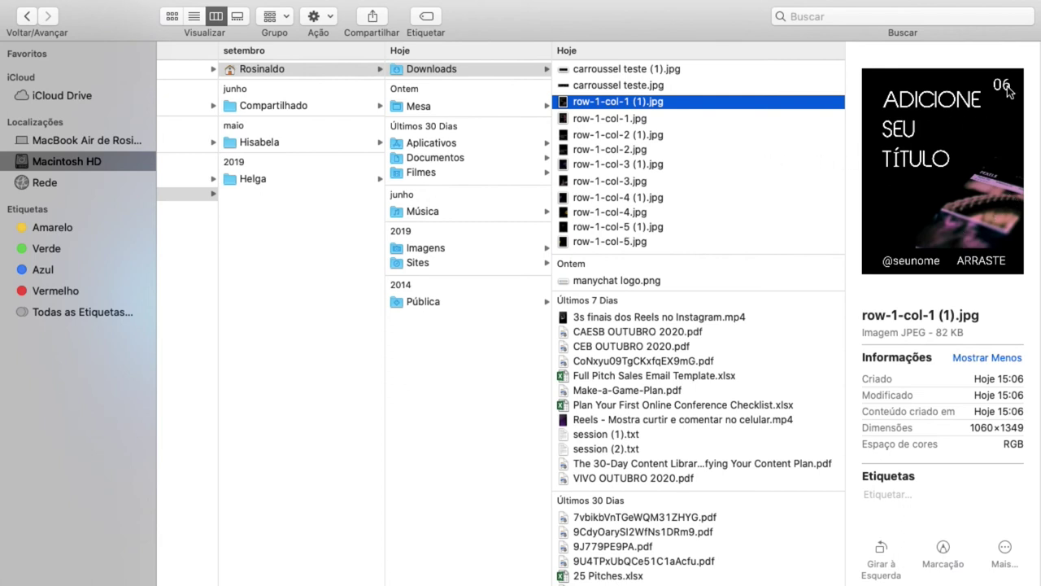
{"action": "left_click", "coordinate": [640, 134]}
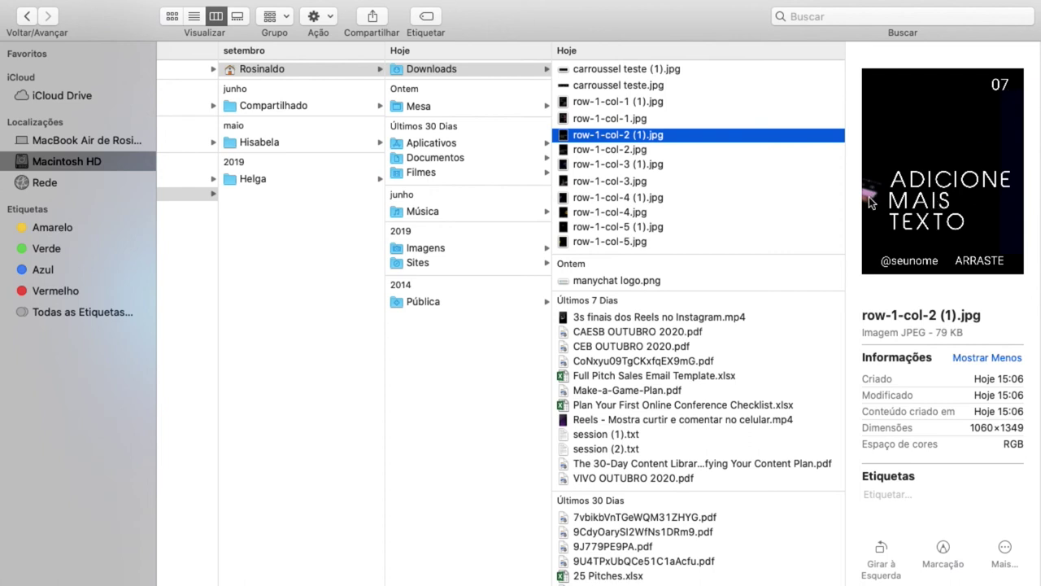
{"action": "left_click", "coordinate": [651, 165]}
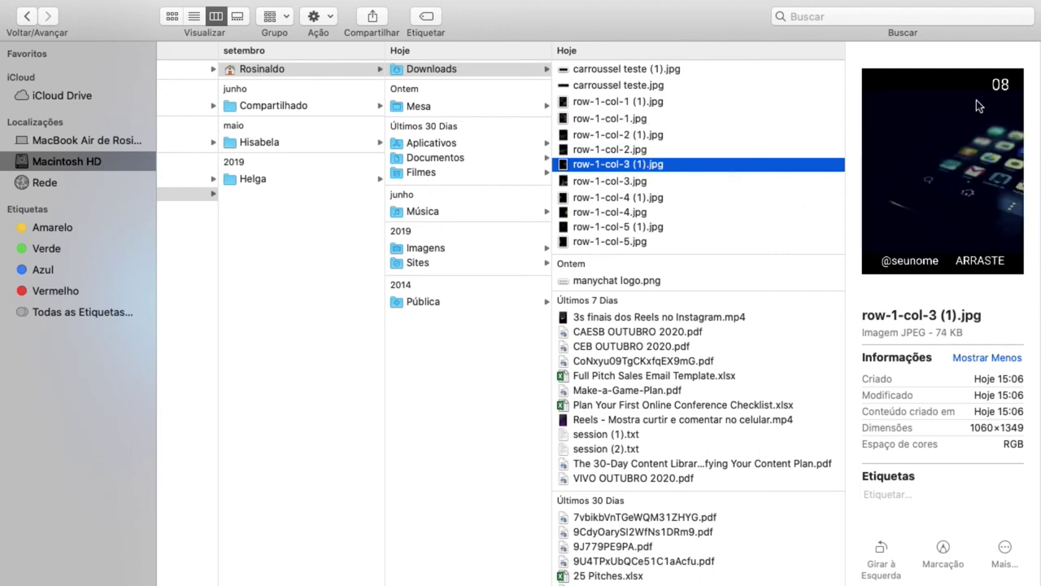
{"action": "left_click", "coordinate": [655, 197]}
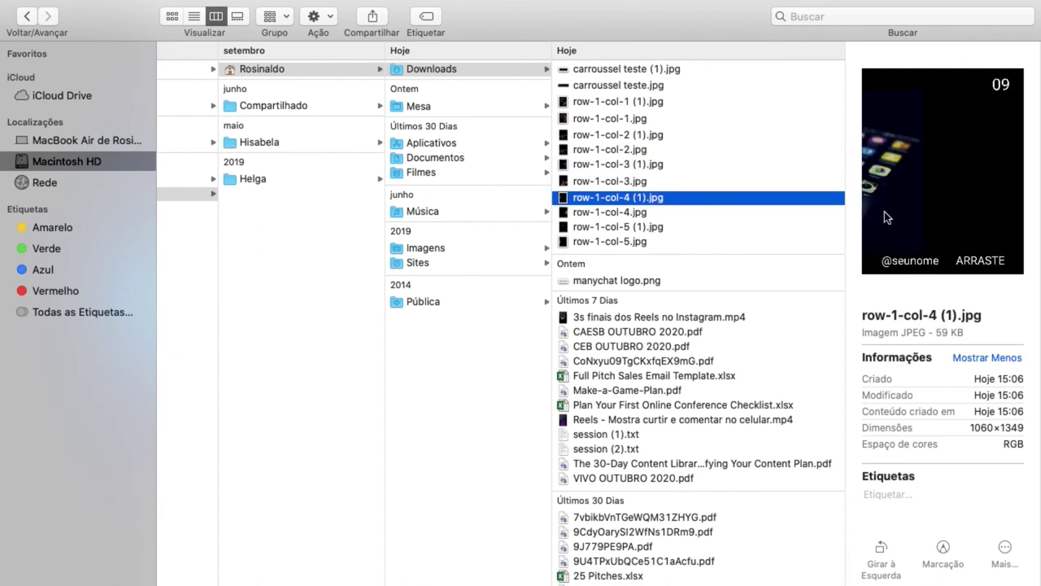
{"action": "left_click", "coordinate": [651, 227]}
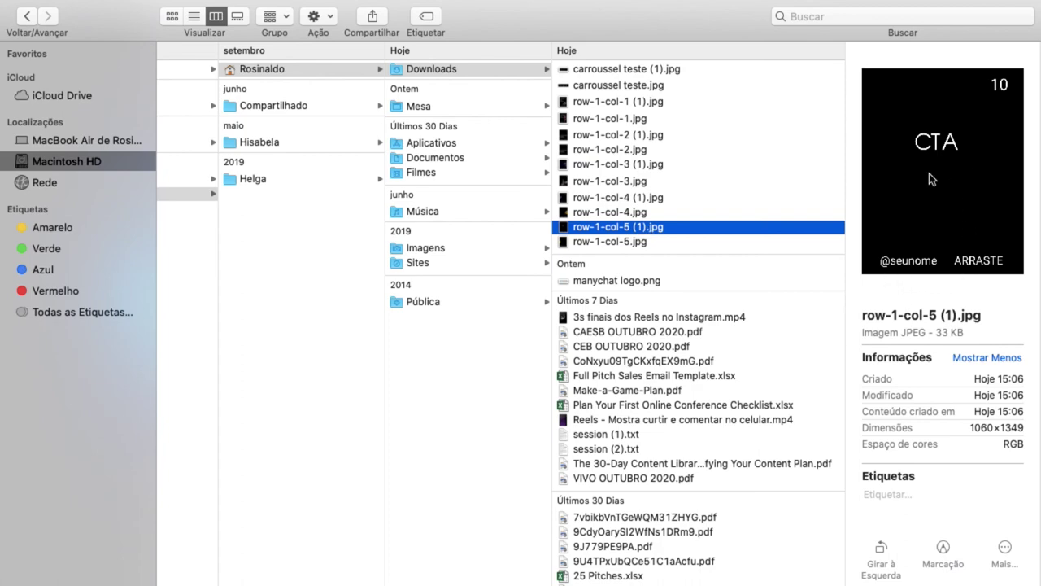
Switch to the browser, review both pages of the carousel design in Canva and return to PineTools
{"action": "key", "text": "super+Tab"}
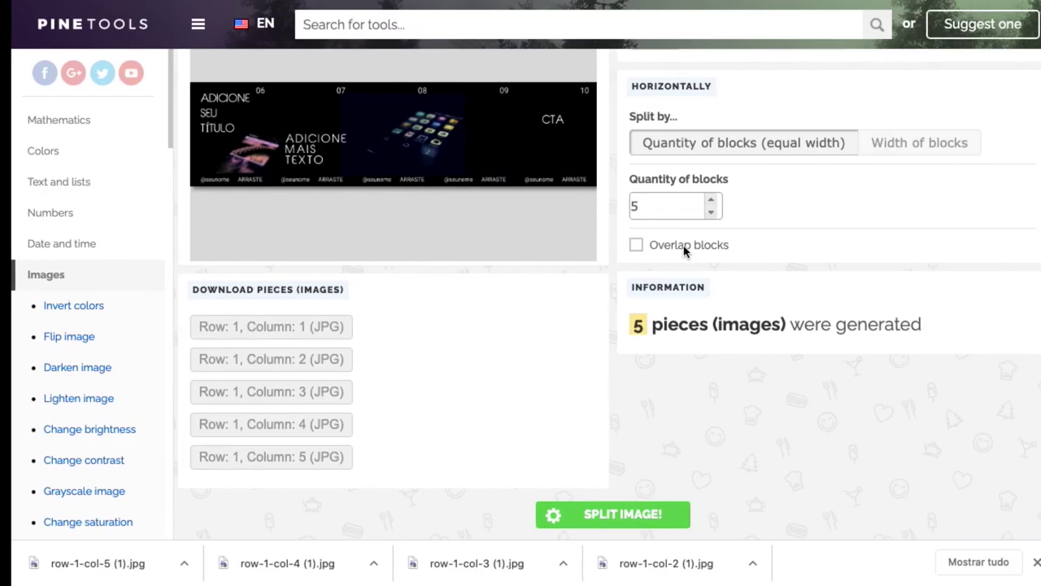
{"action": "key", "text": "ctrl+Tab"}
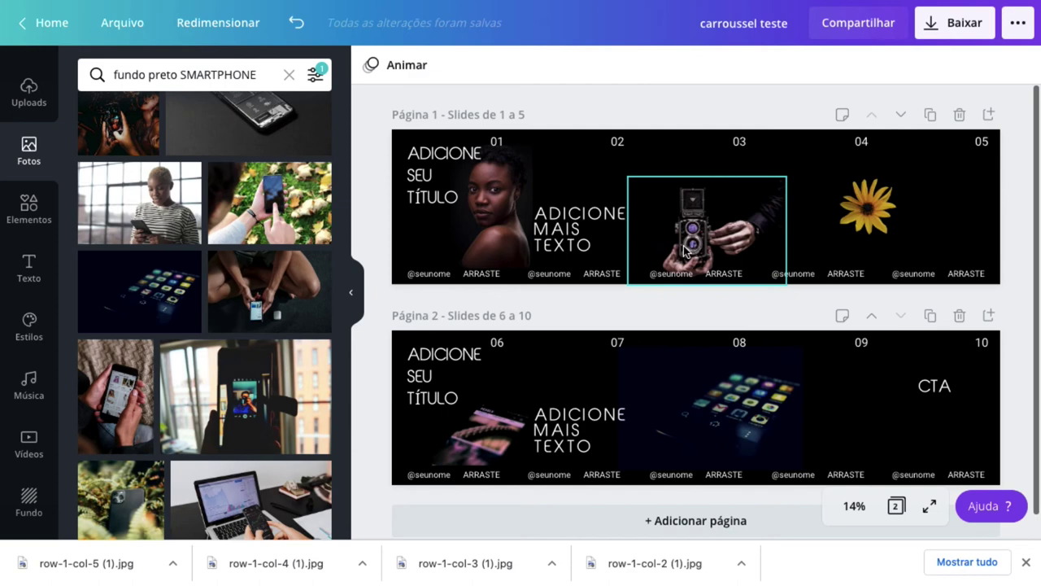
{"action": "key", "text": "ctrl+shift+Tab"}
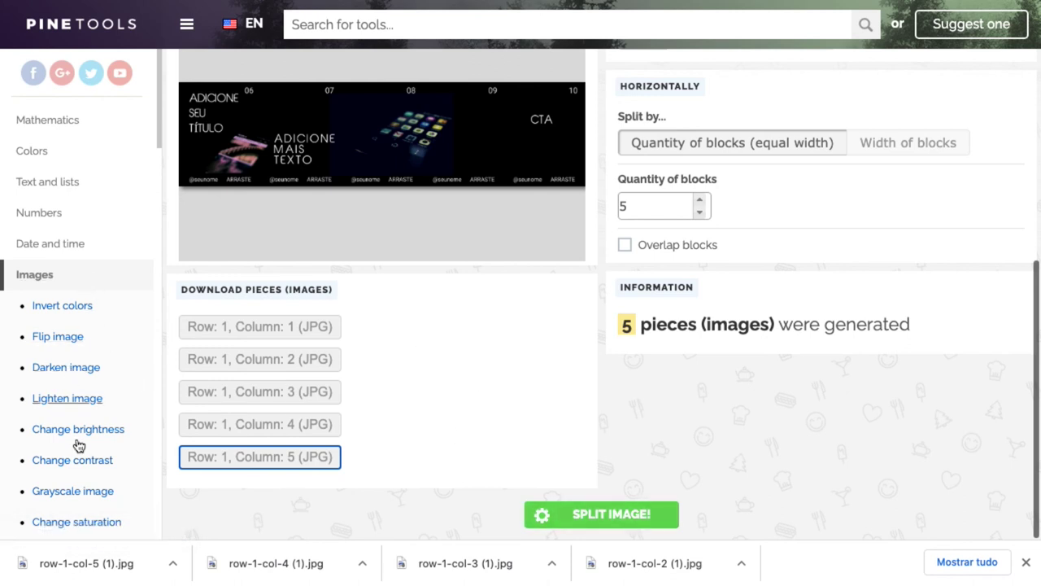
Look through the PineTools list of image tools down to the Split image entry
{"action": "scroll", "coordinate": [139, 379], "scroll_direction": "down", "scroll_amount": 4}
{"action": "scroll", "coordinate": [141, 379], "scroll_direction": "down", "scroll_amount": 5}
{"action": "scroll", "coordinate": [140, 379], "scroll_direction": "down", "scroll_amount": 3}
{"action": "scroll", "coordinate": [141, 379], "scroll_direction": "down", "scroll_amount": 7}
{"action": "scroll", "coordinate": [140, 378], "scroll_direction": "down", "scroll_amount": 3}
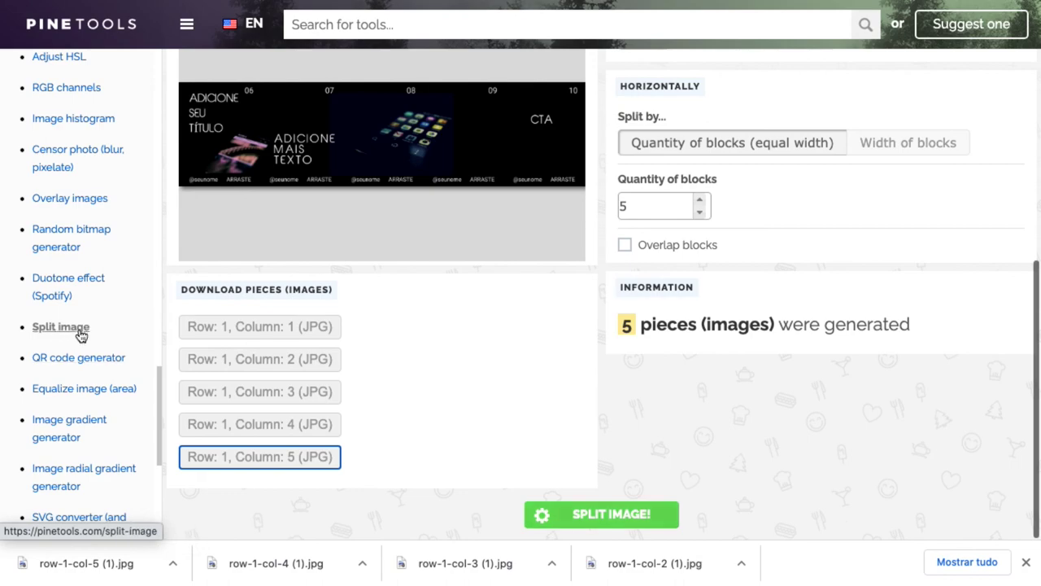